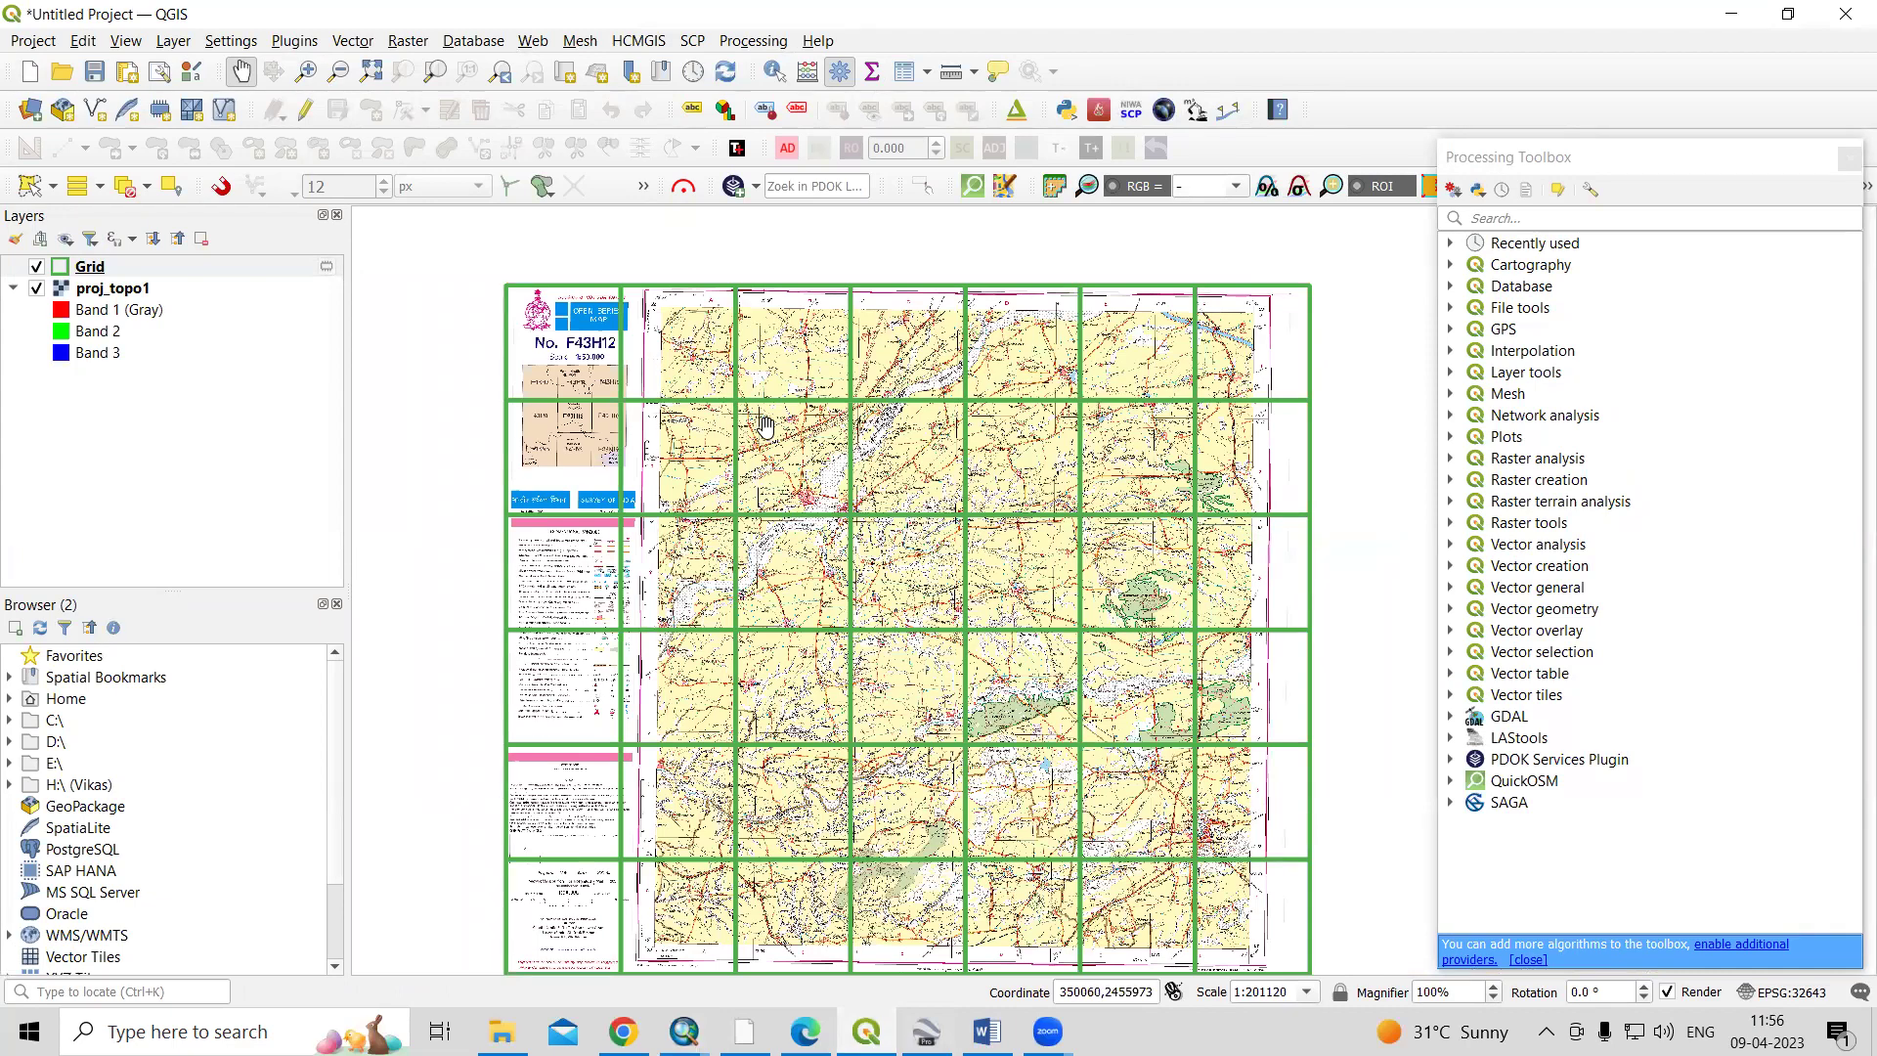
Compare the grid overlay on the proj_topo1 toposheet in QGIS with the same overlay in ArcMap
scroll(766, 427, "up", 1)
scroll(766, 427, "down", 1)
scroll(773, 328, "up", 1)
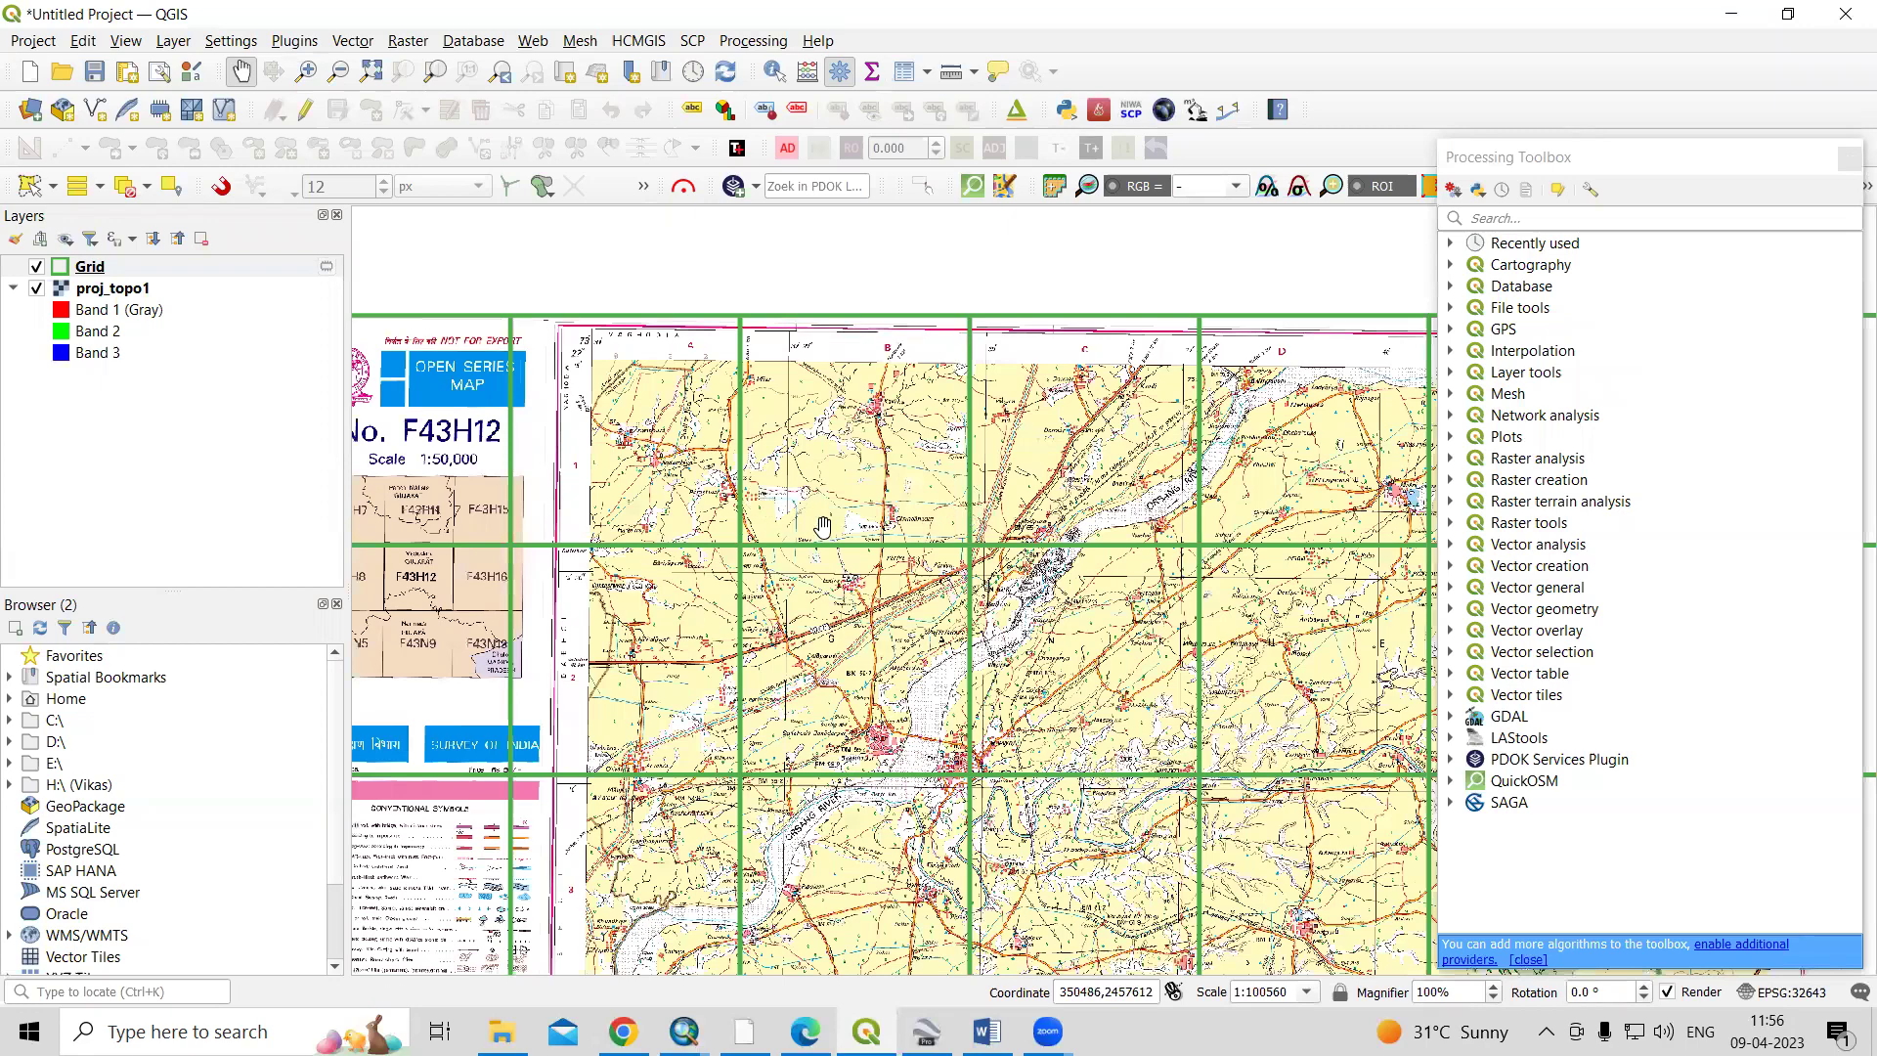
key("alt+Tab")
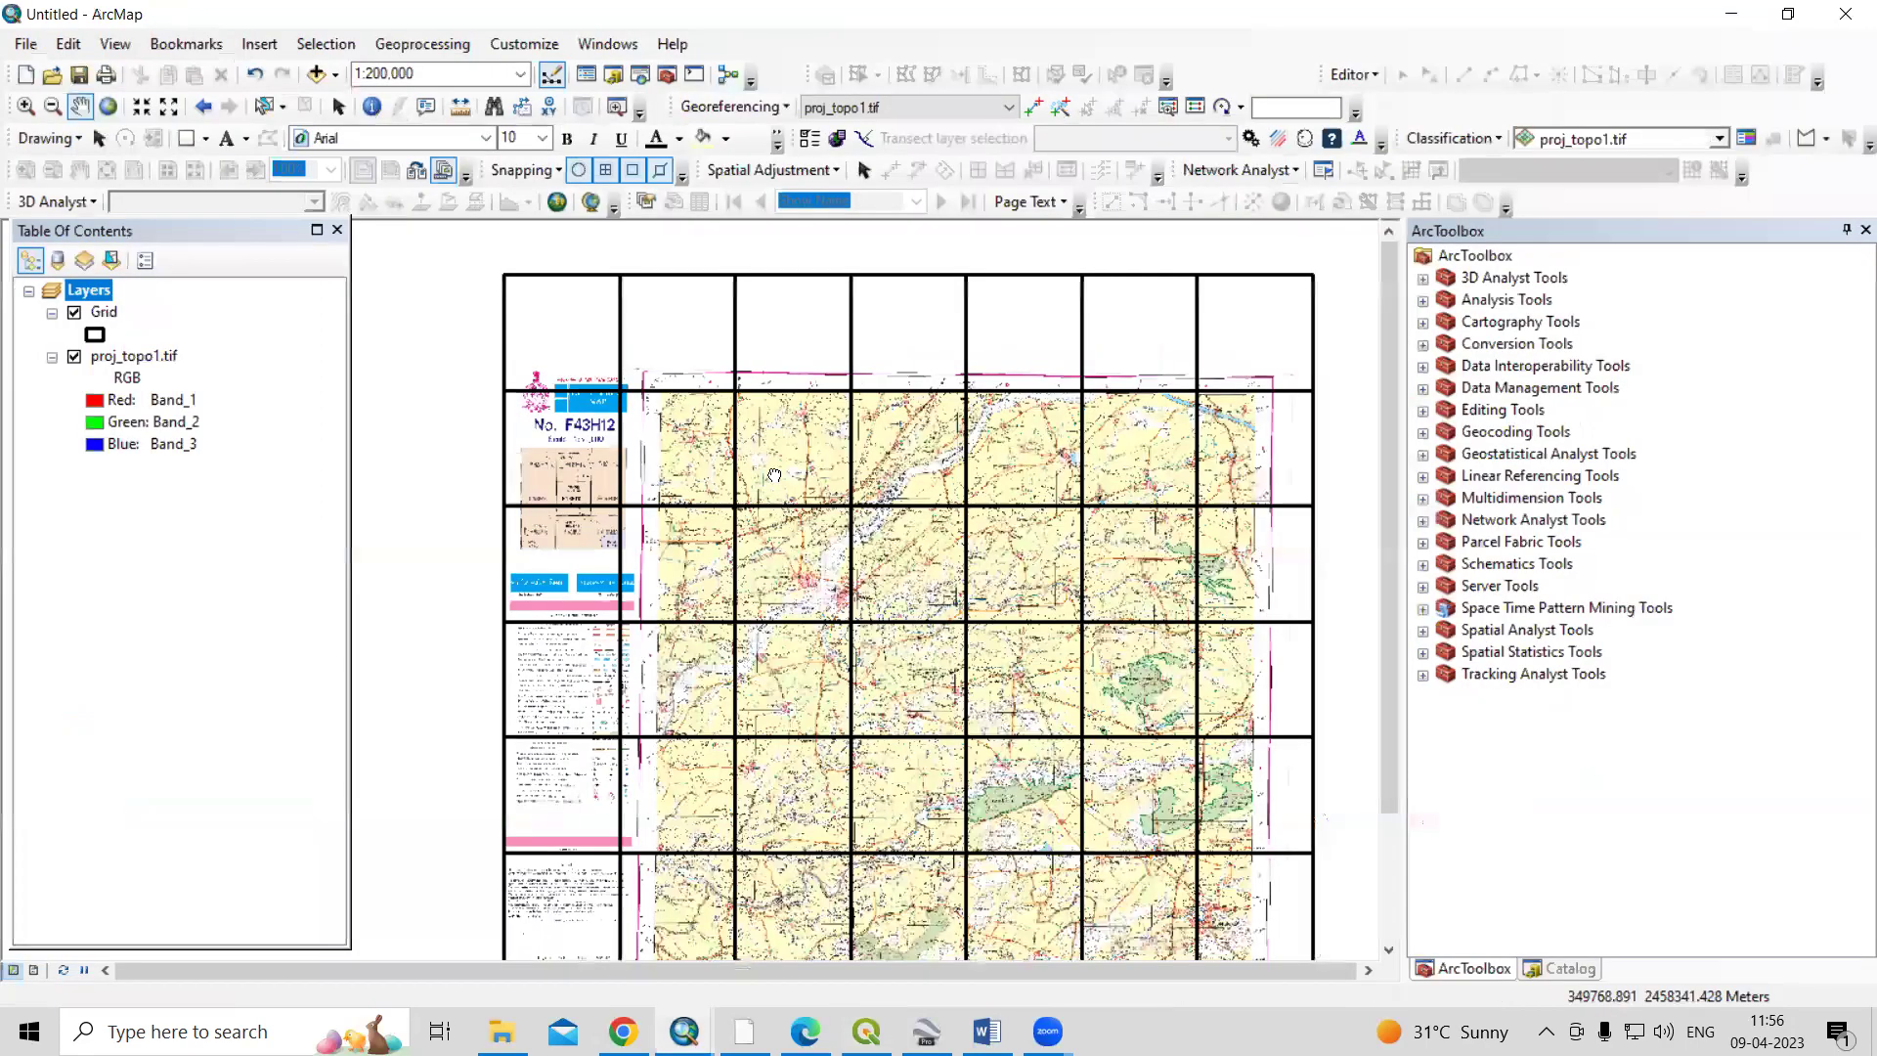
scroll(679, 426, "up", 2)
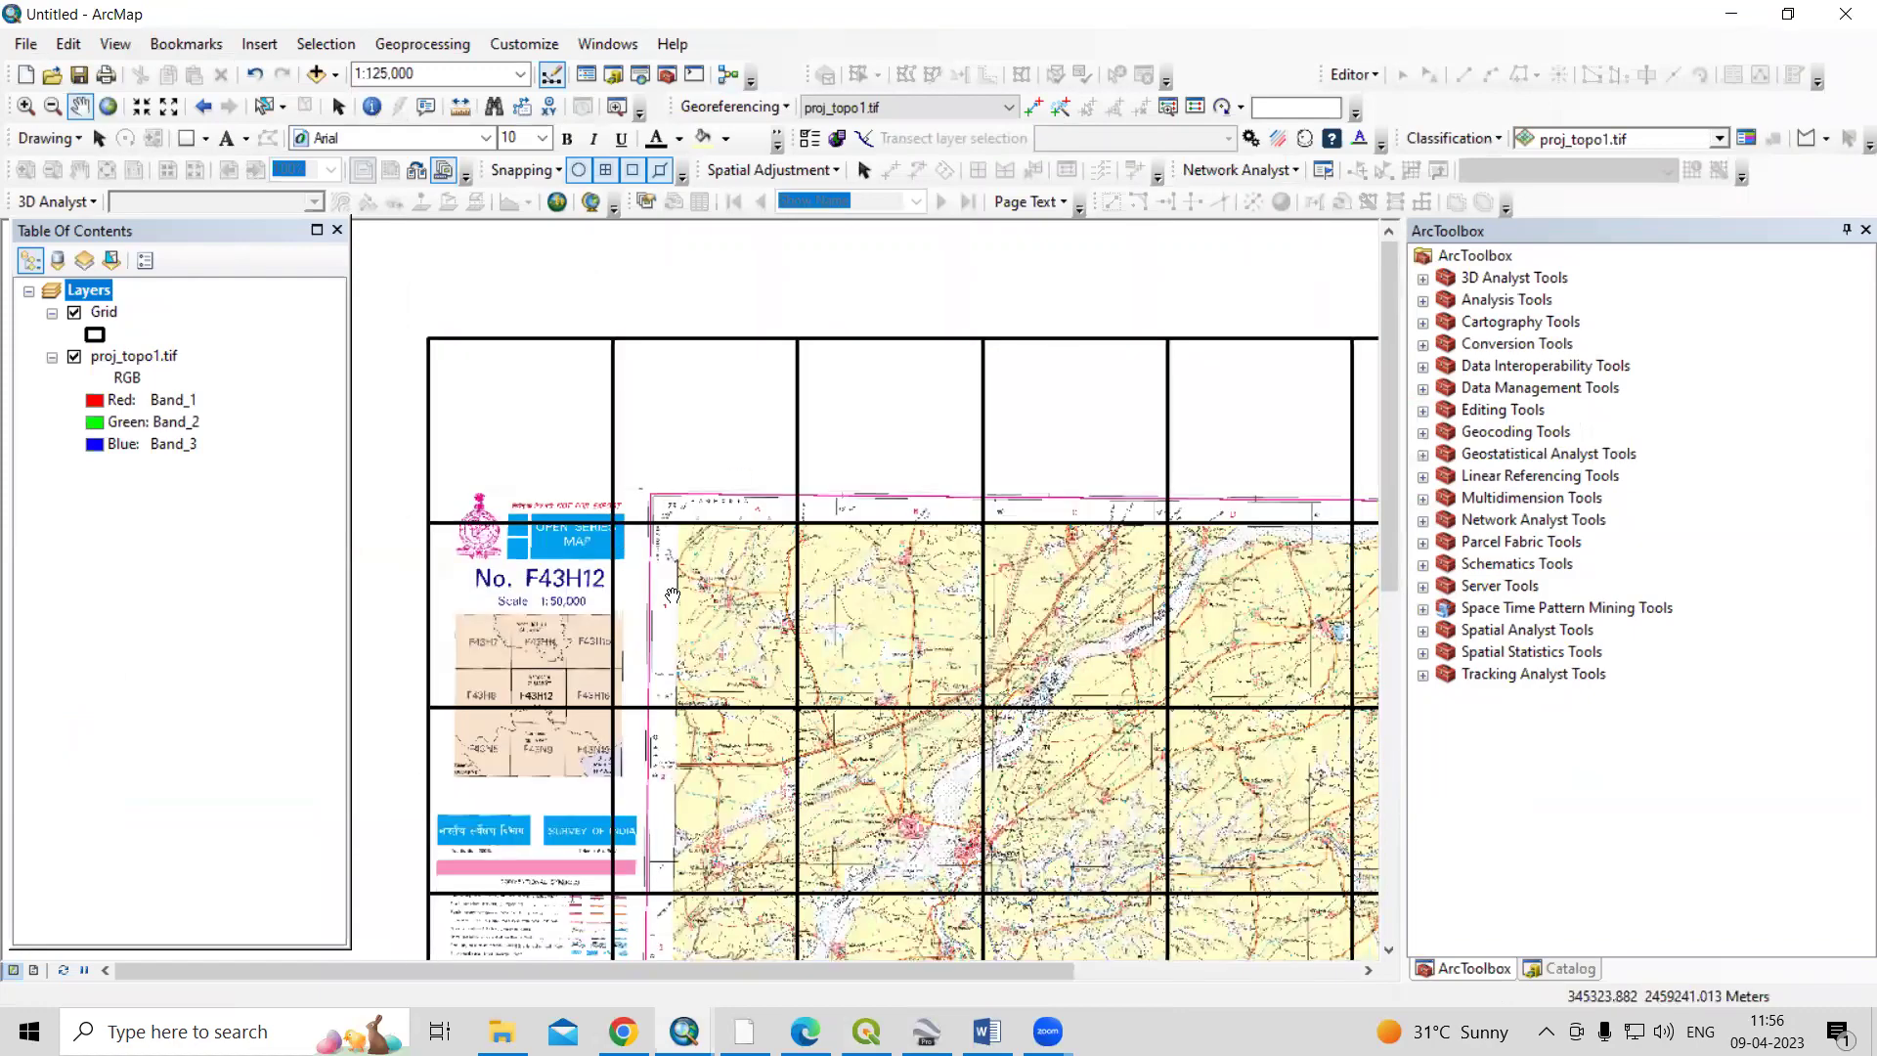
key("alt+Tab")
left_click_drag(749, 581, 813, 469)
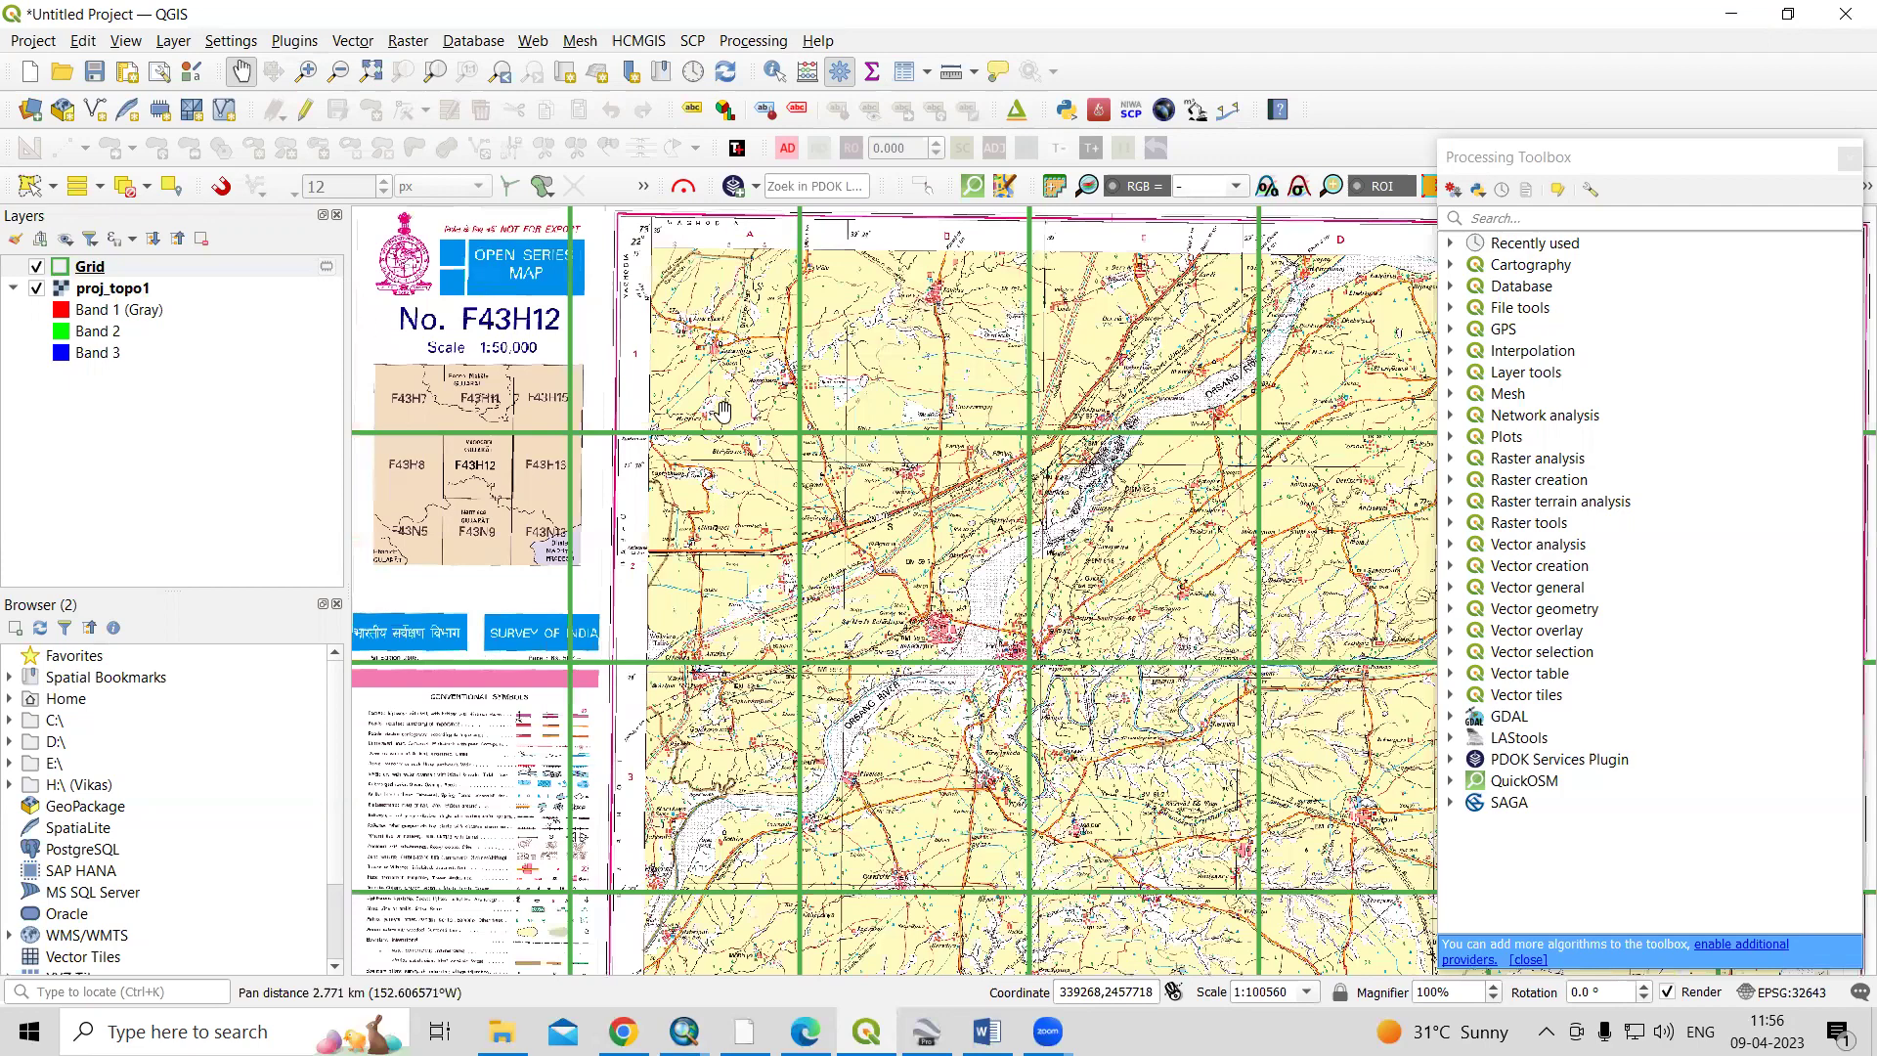
Hide the Grid layer and inspect the proj_topo1 toposheet on its own
scroll(889, 411, "down", 1)
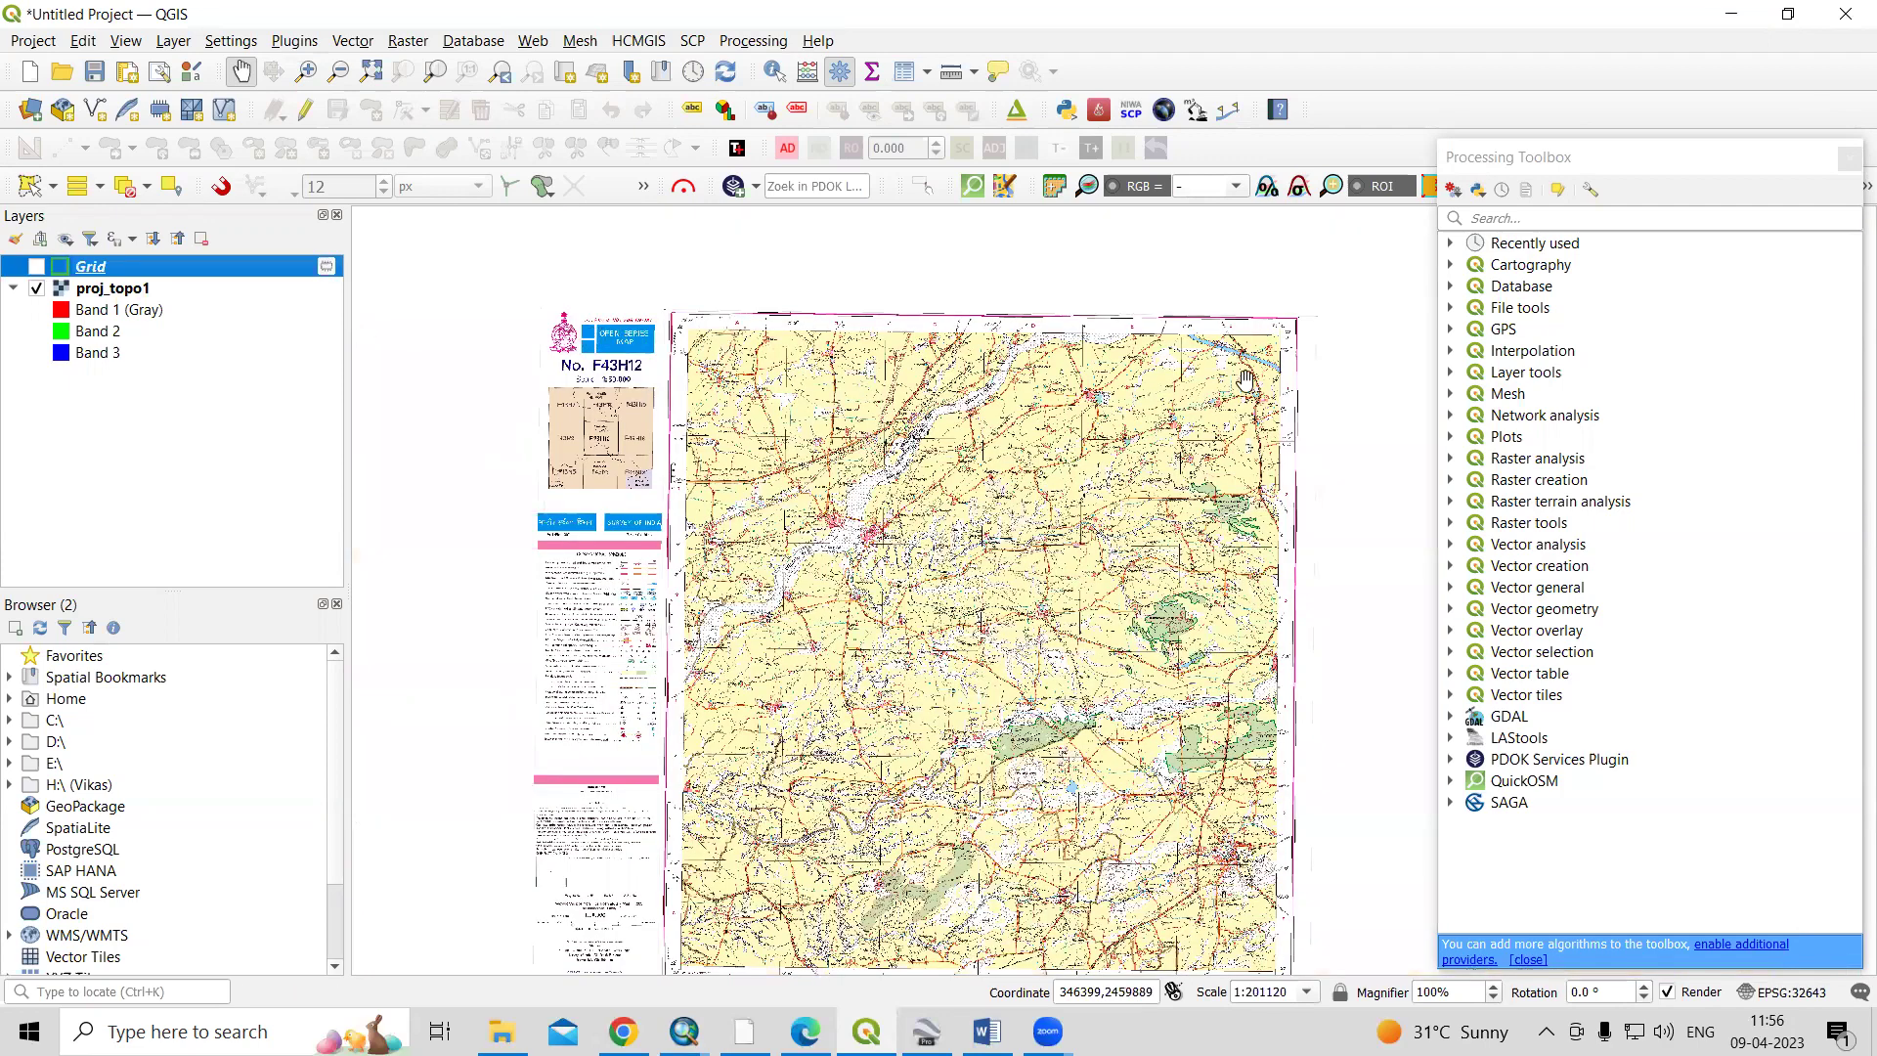
left_click_drag(826, 863, 832, 740)
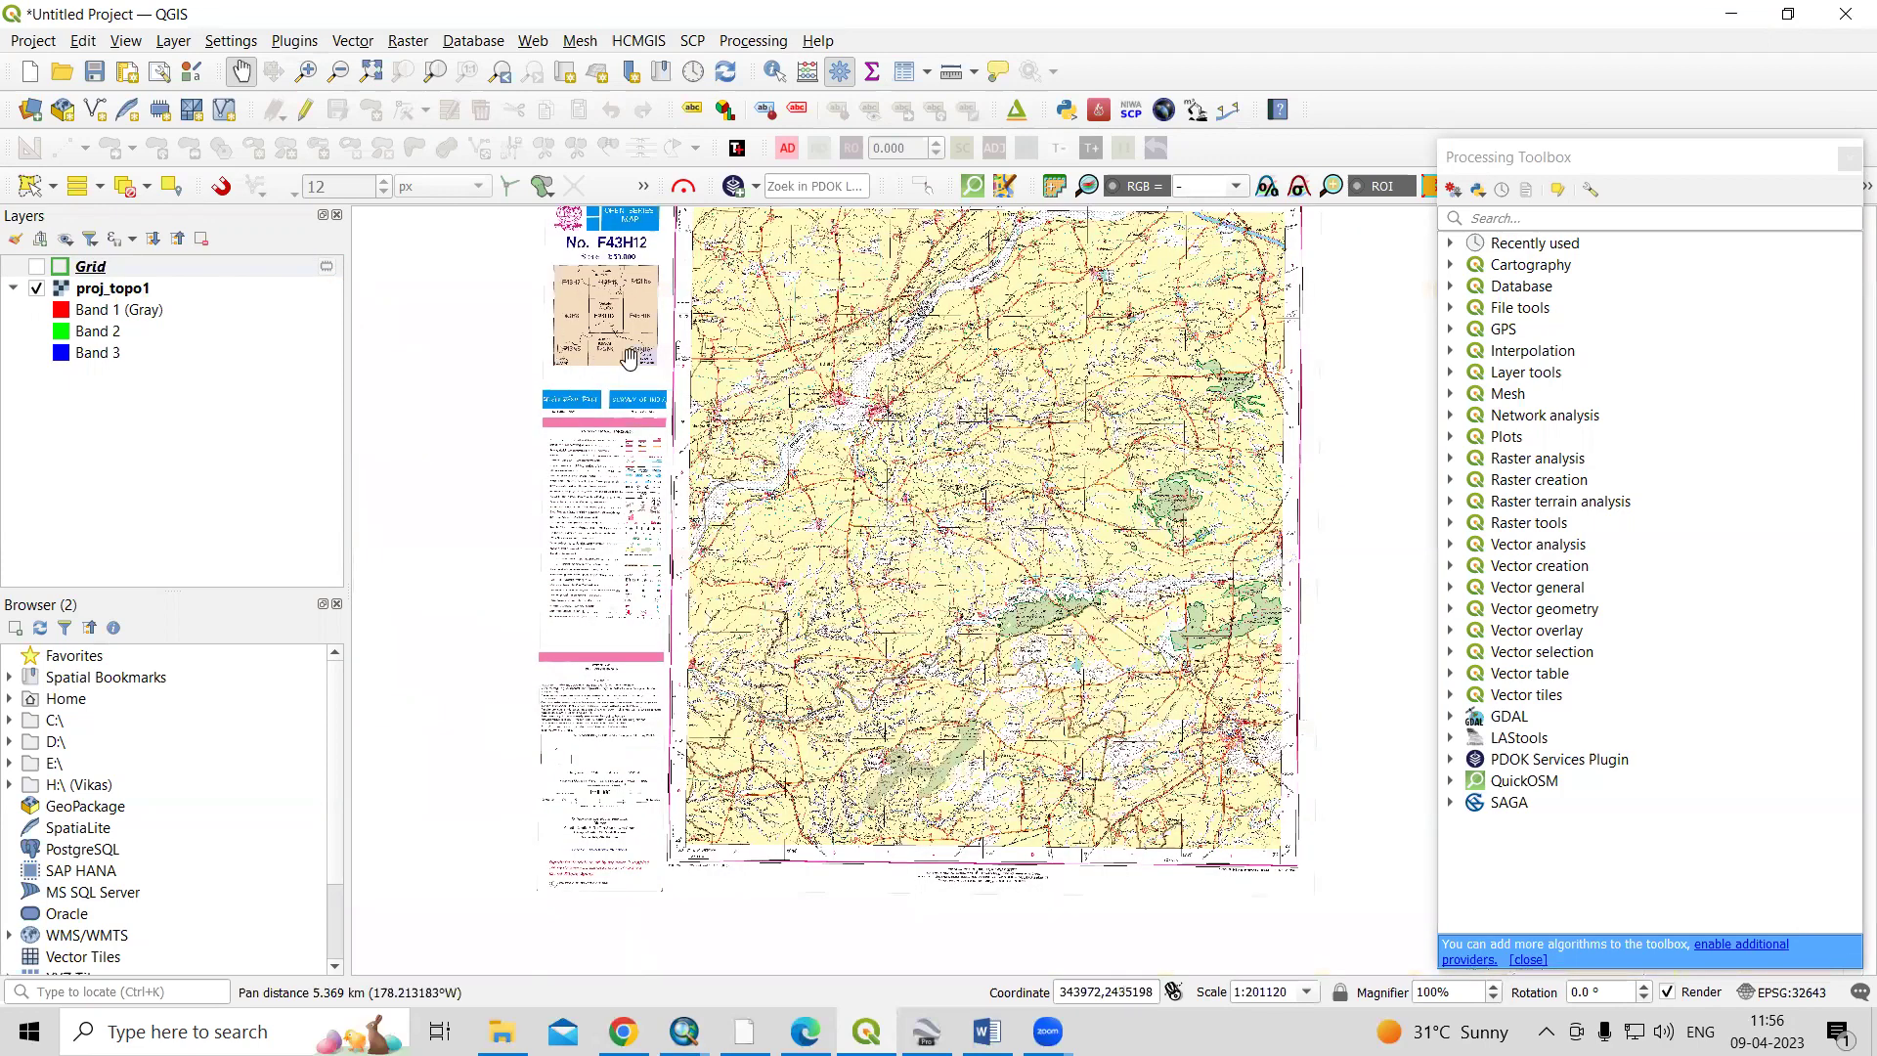
left_click_drag(743, 217, 729, 318)
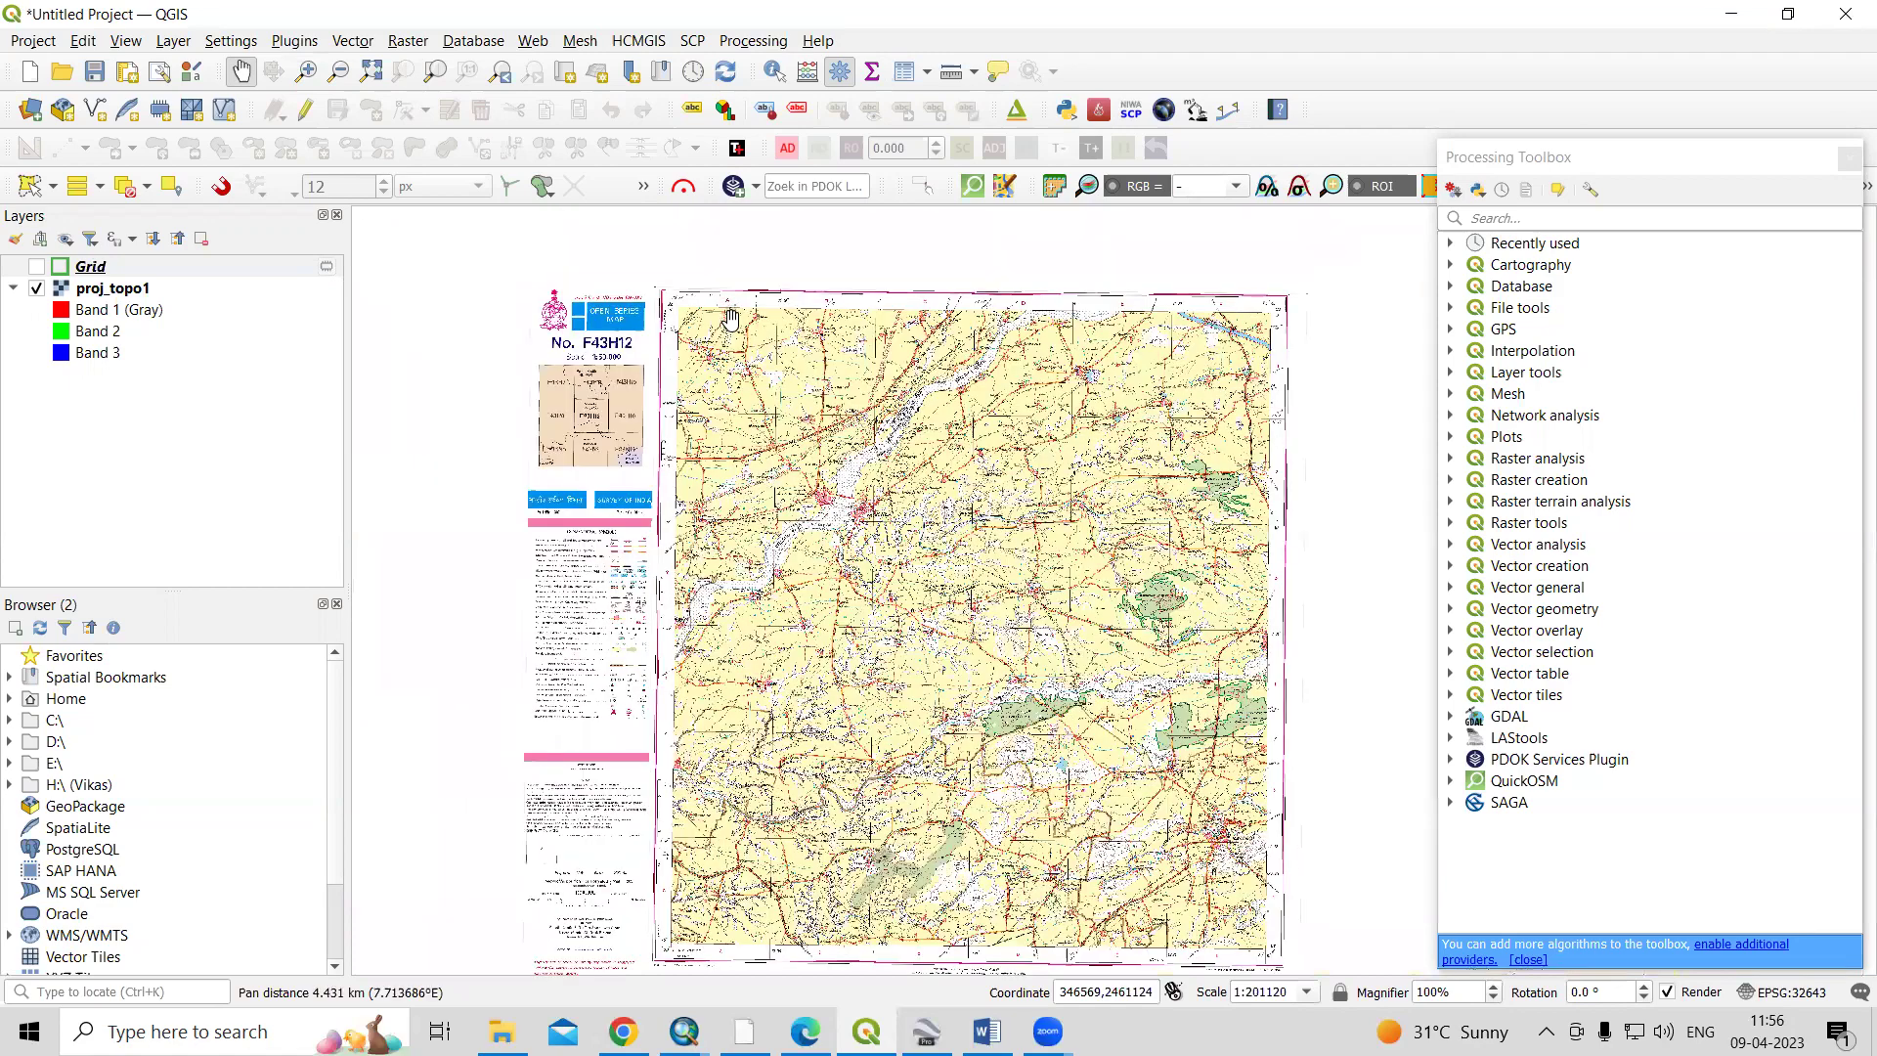
scroll(893, 588, "up", 1)
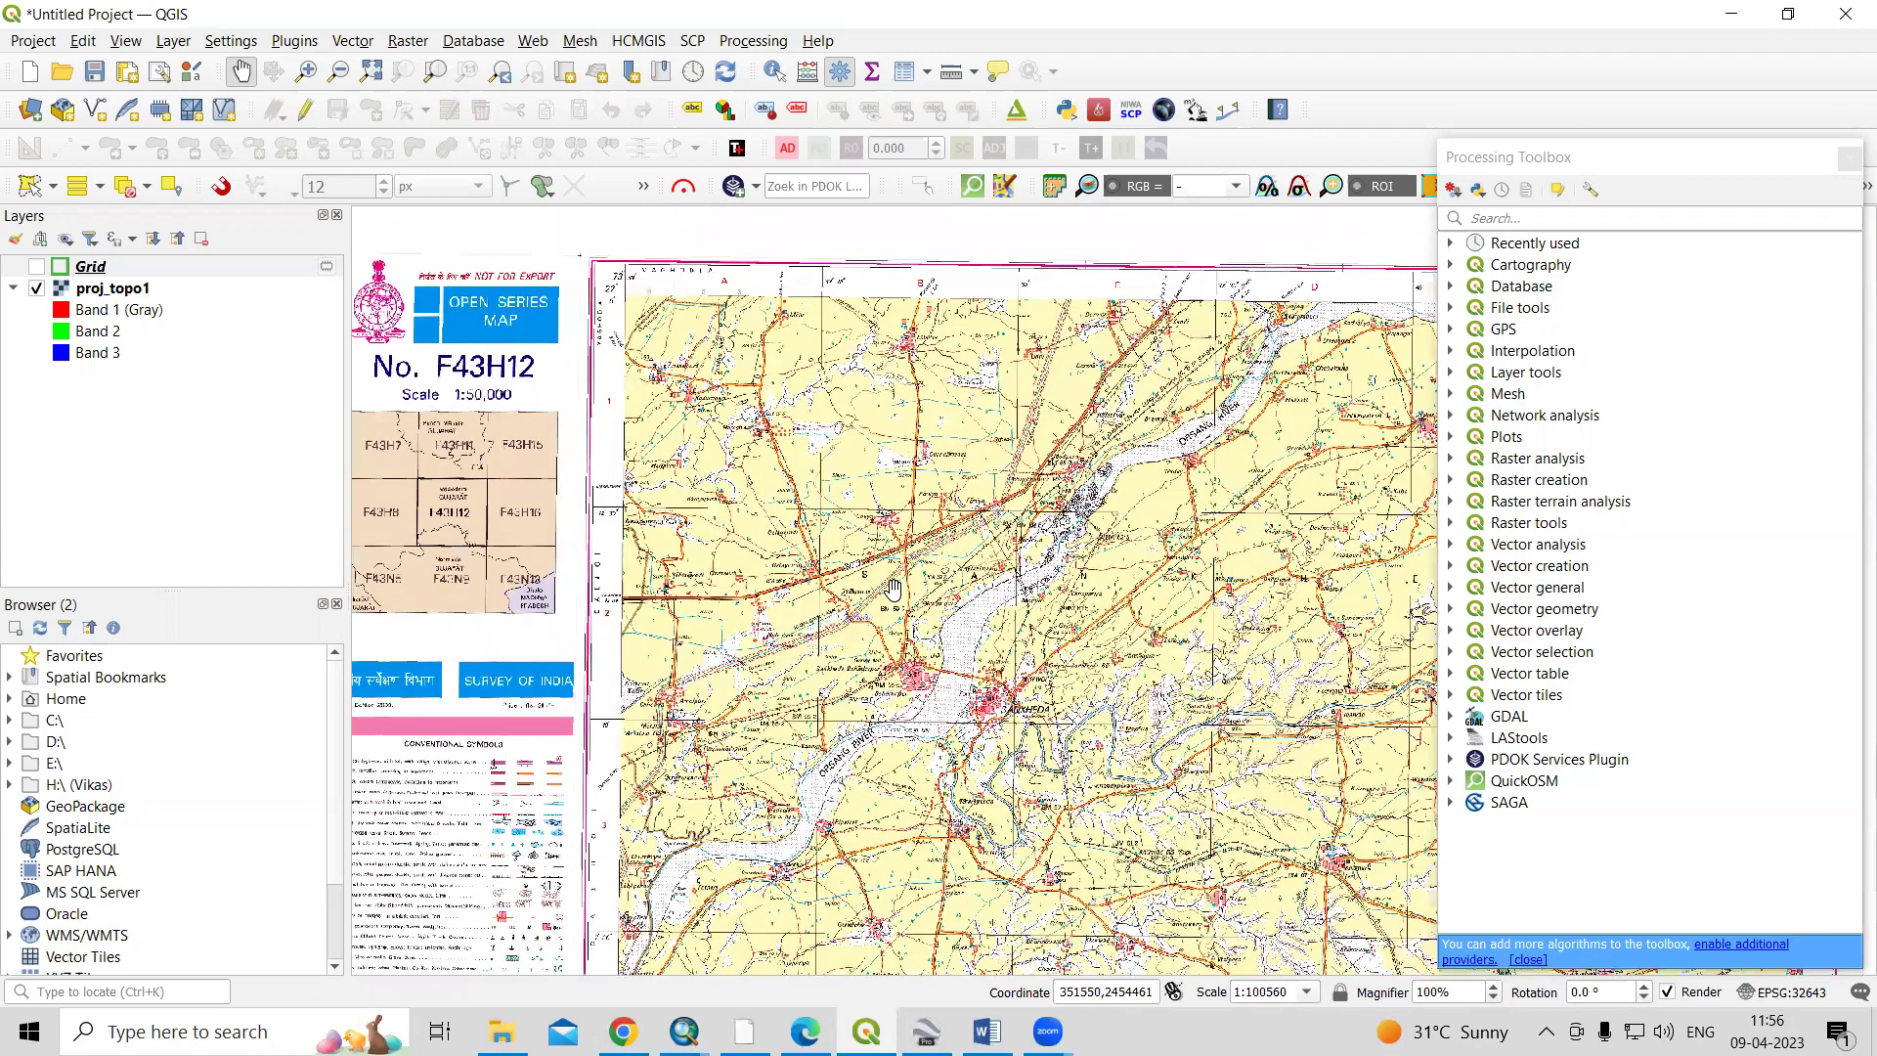
scroll(967, 619, "down", 1)
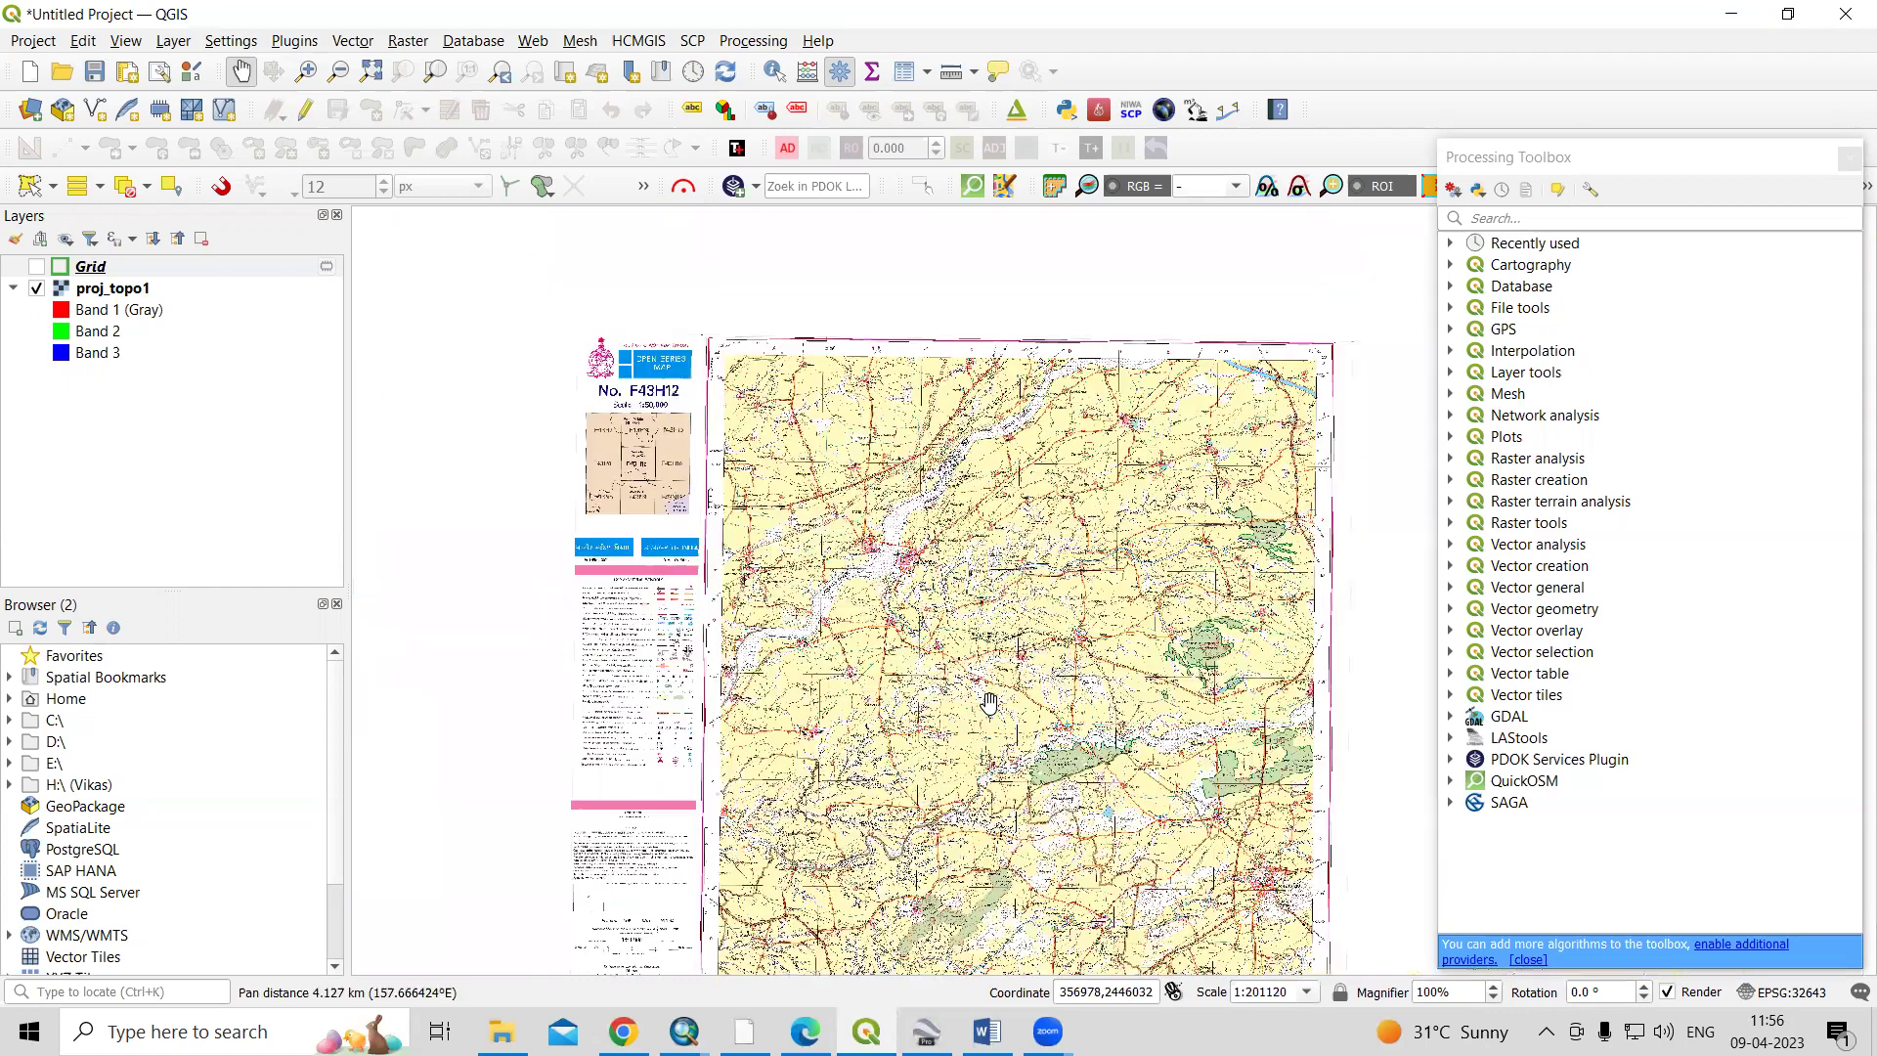
left_click_drag(1215, 608, 1201, 541)
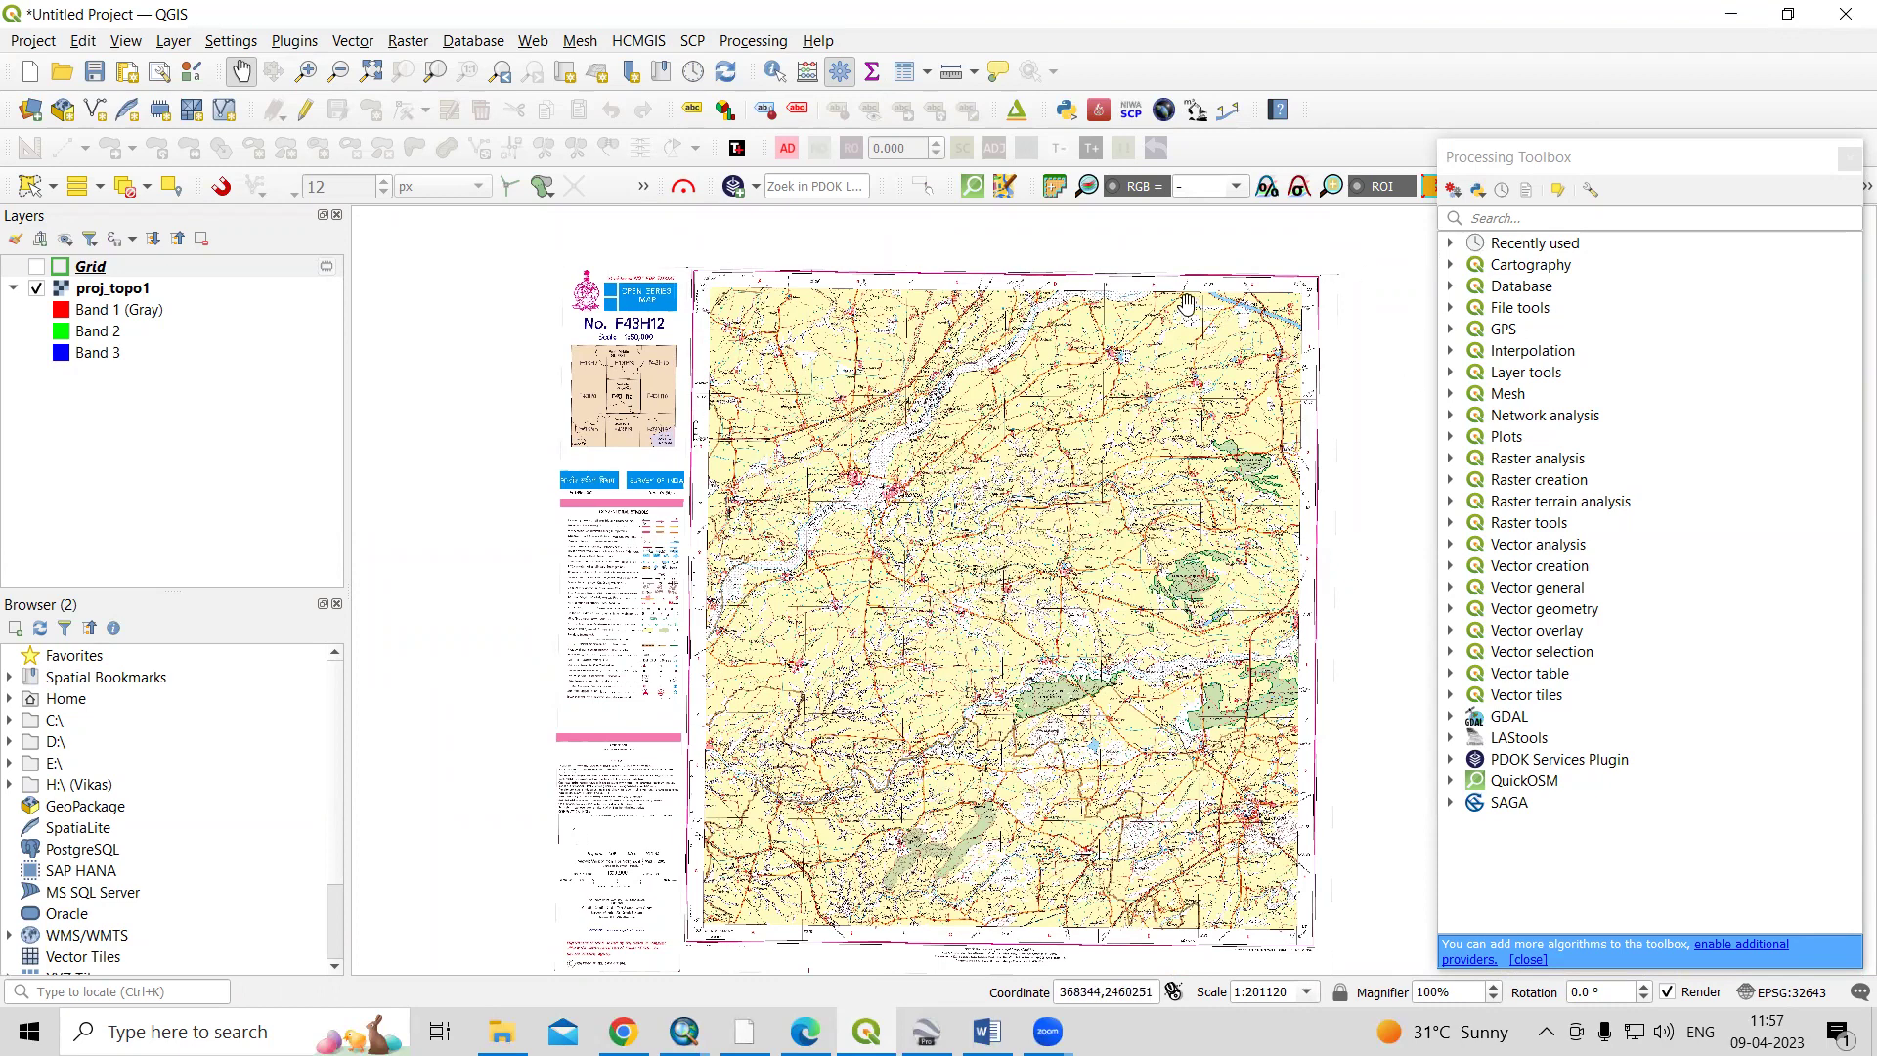
left_click(1511, 210)
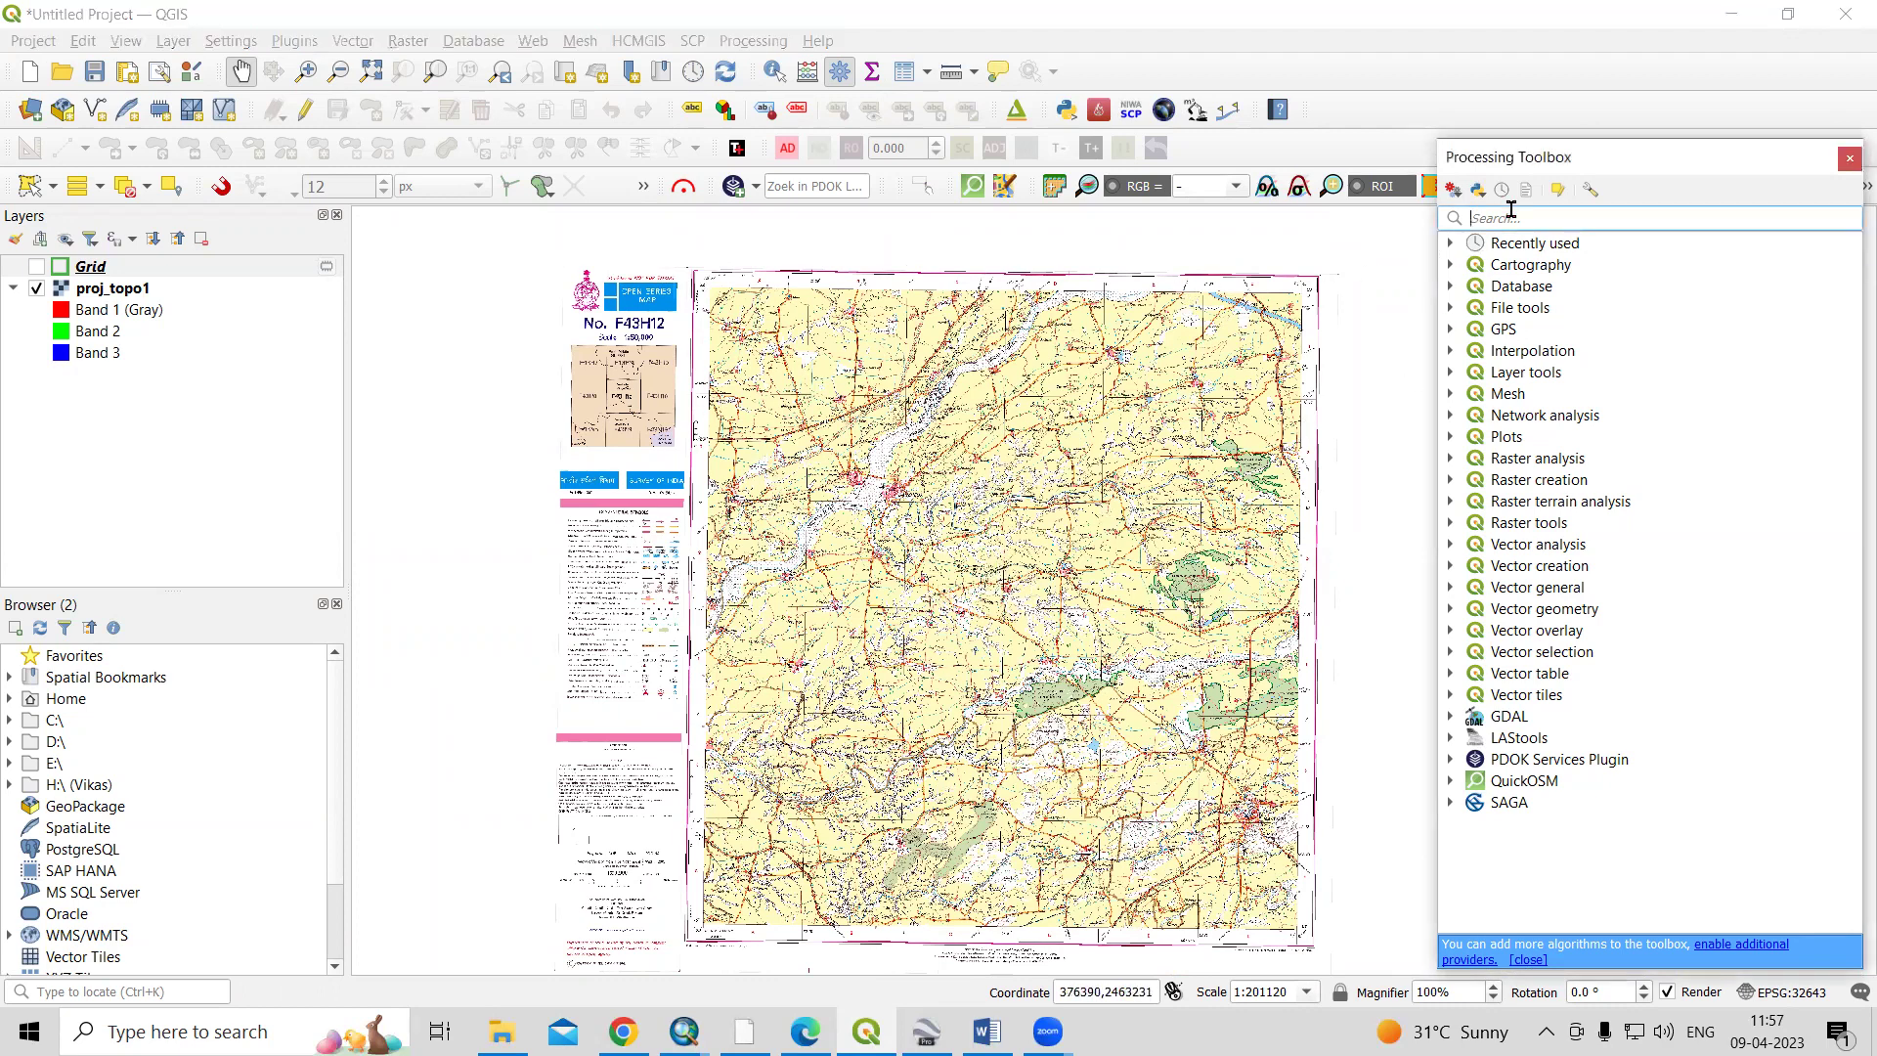
left_click(173, 40)
mouse_move(251, 104)
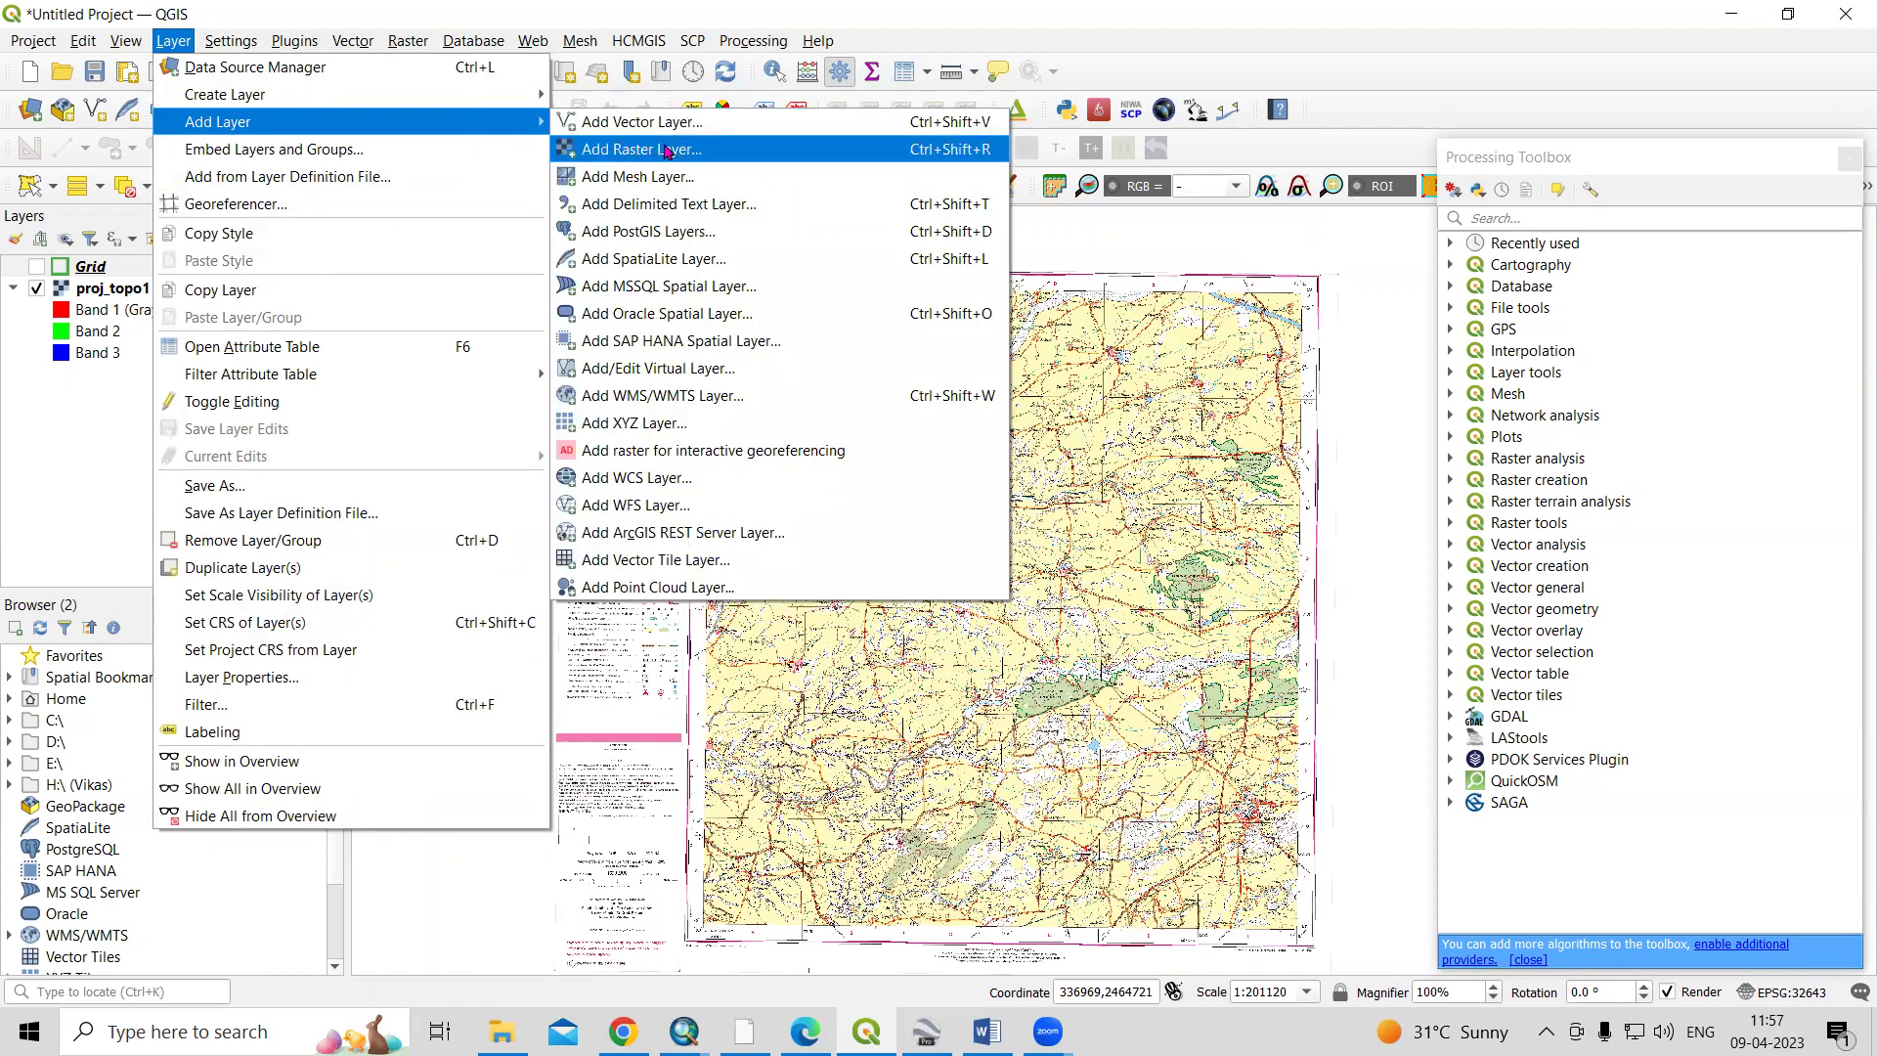
left_click(1178, 65)
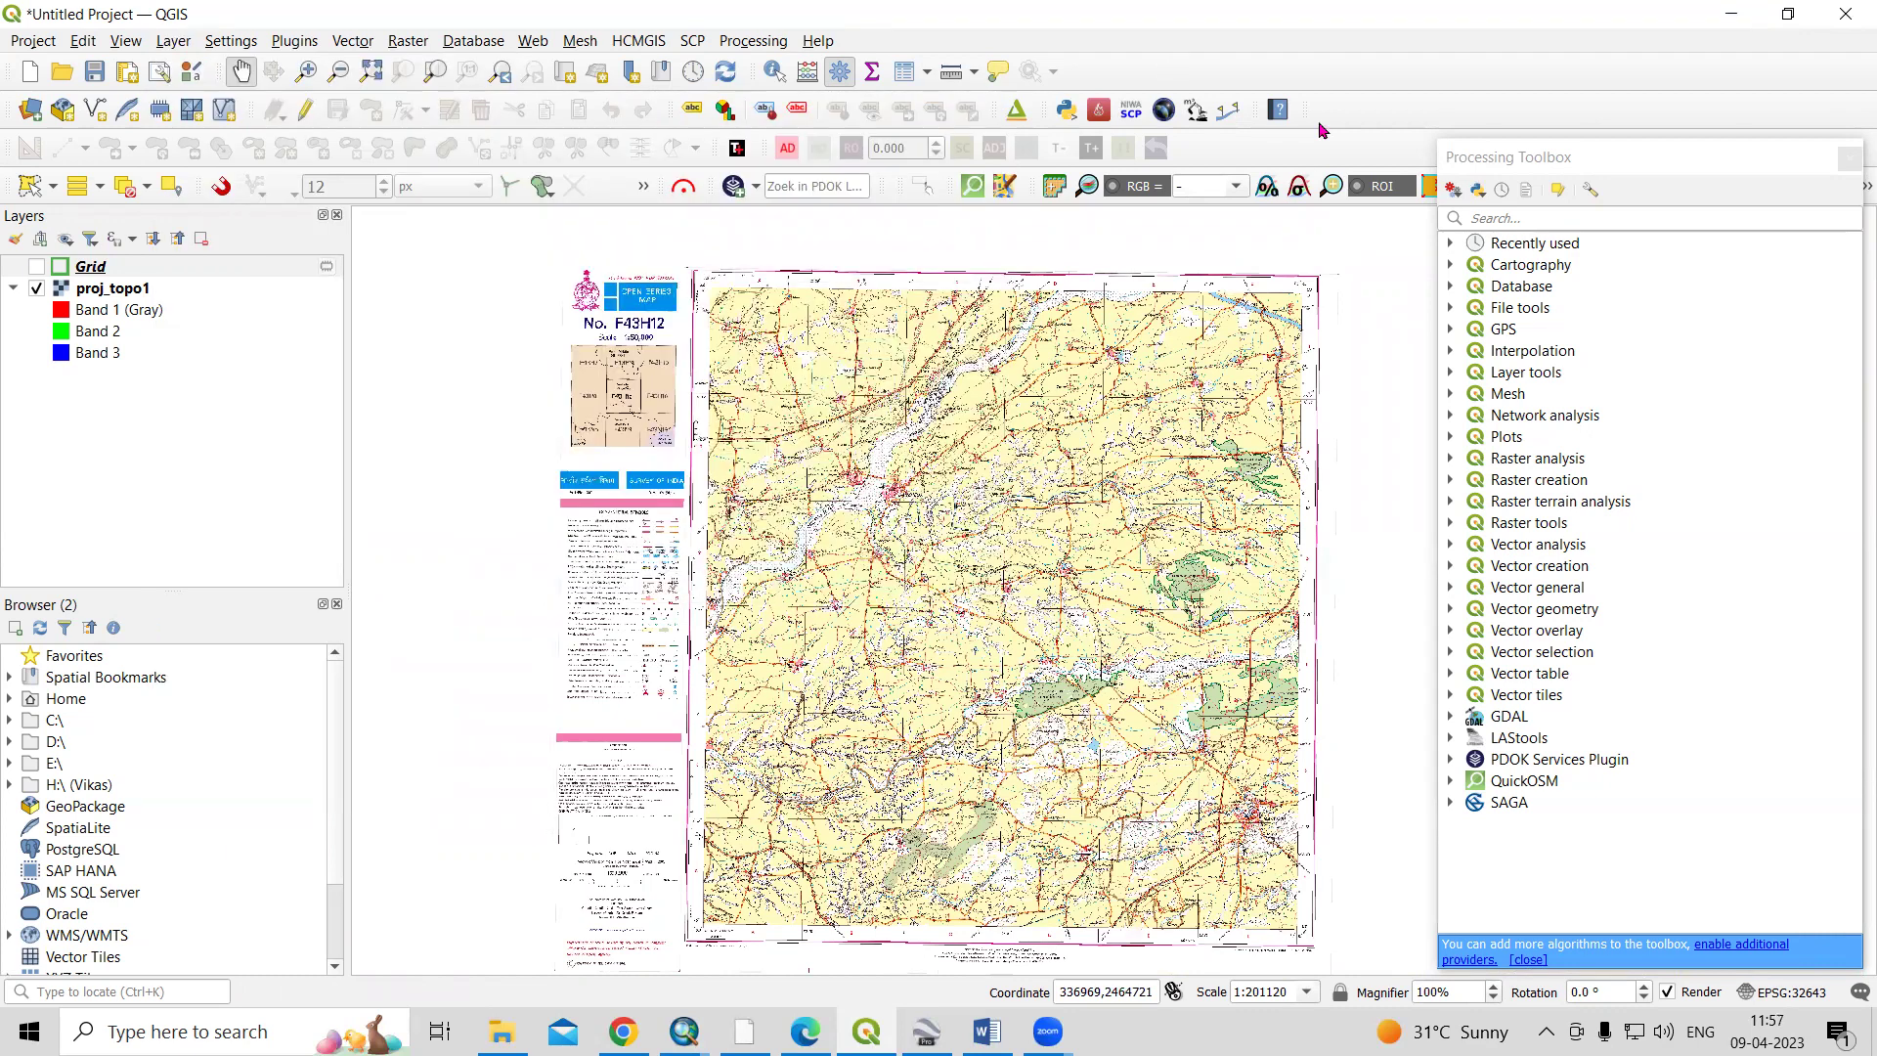
Search the Processing Toolbox for "crea" and open the Create grid tool
left_click(1499, 218)
type("c")
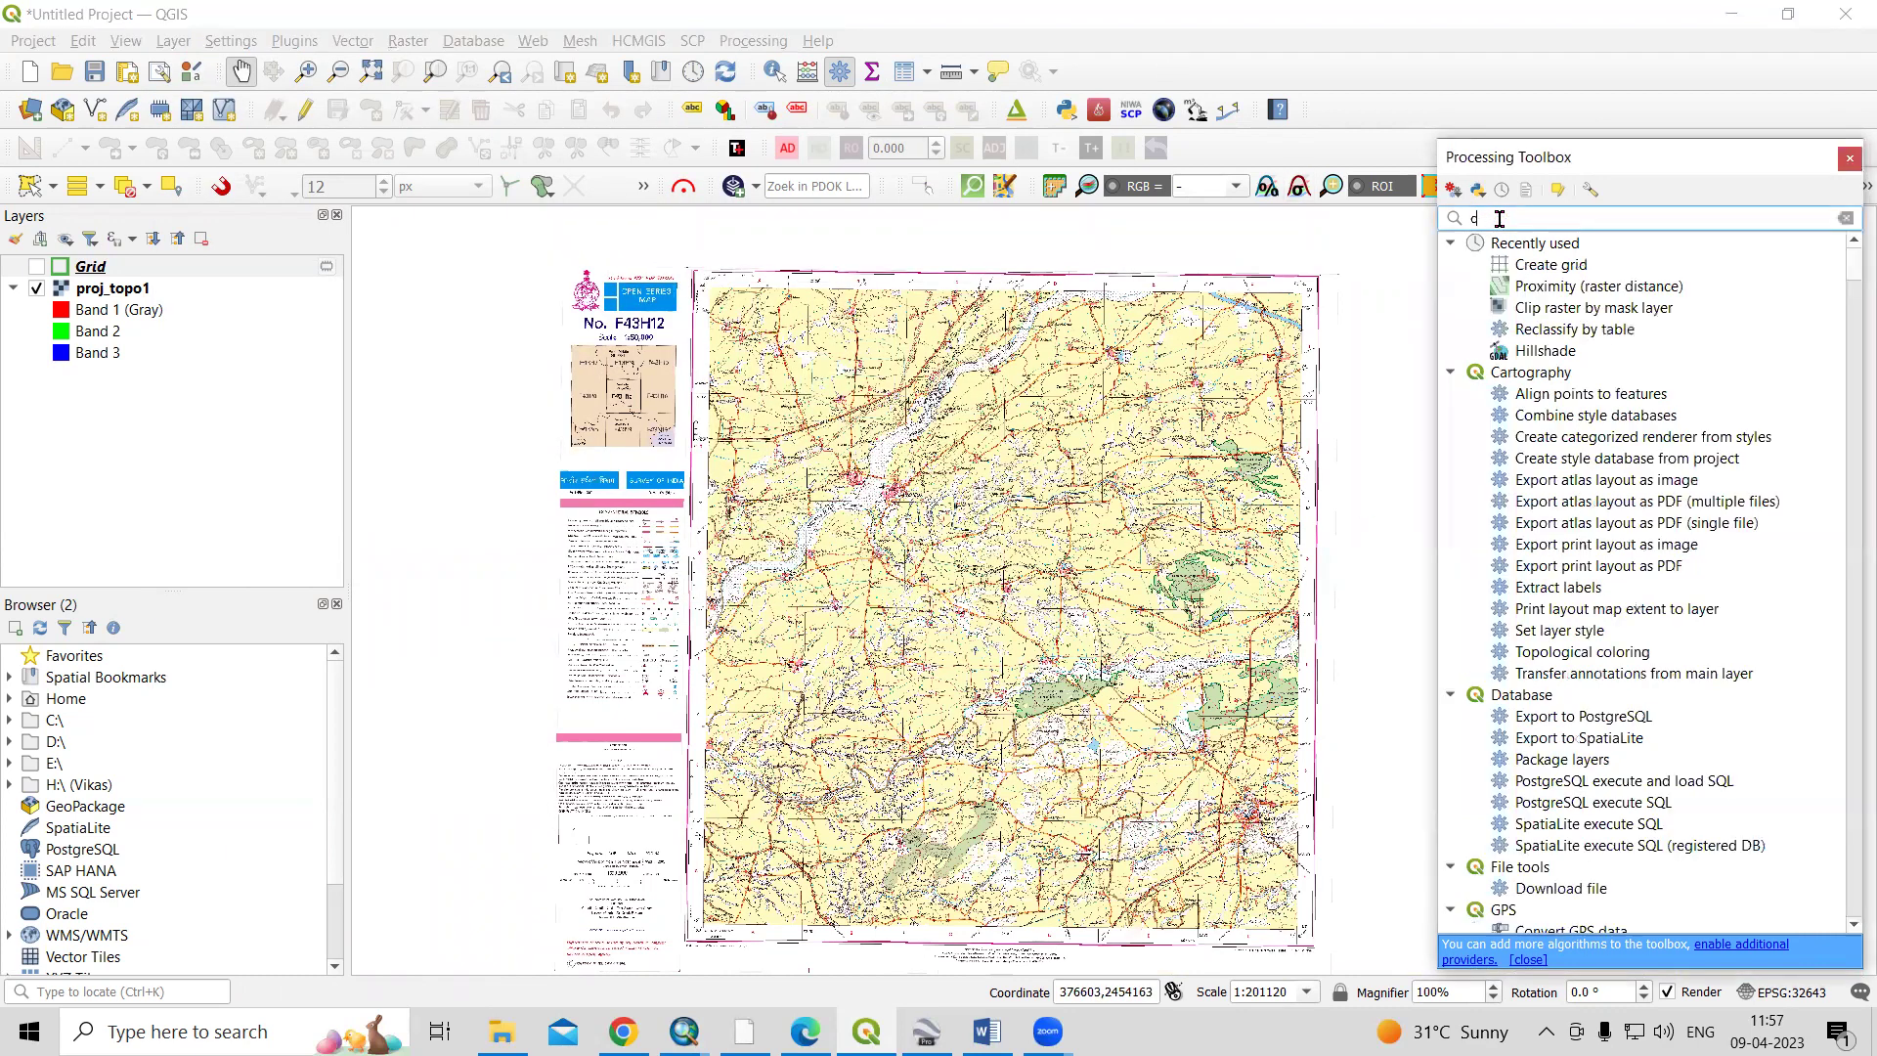
left_click(750, 40)
left_click(764, 67)
type("crea")
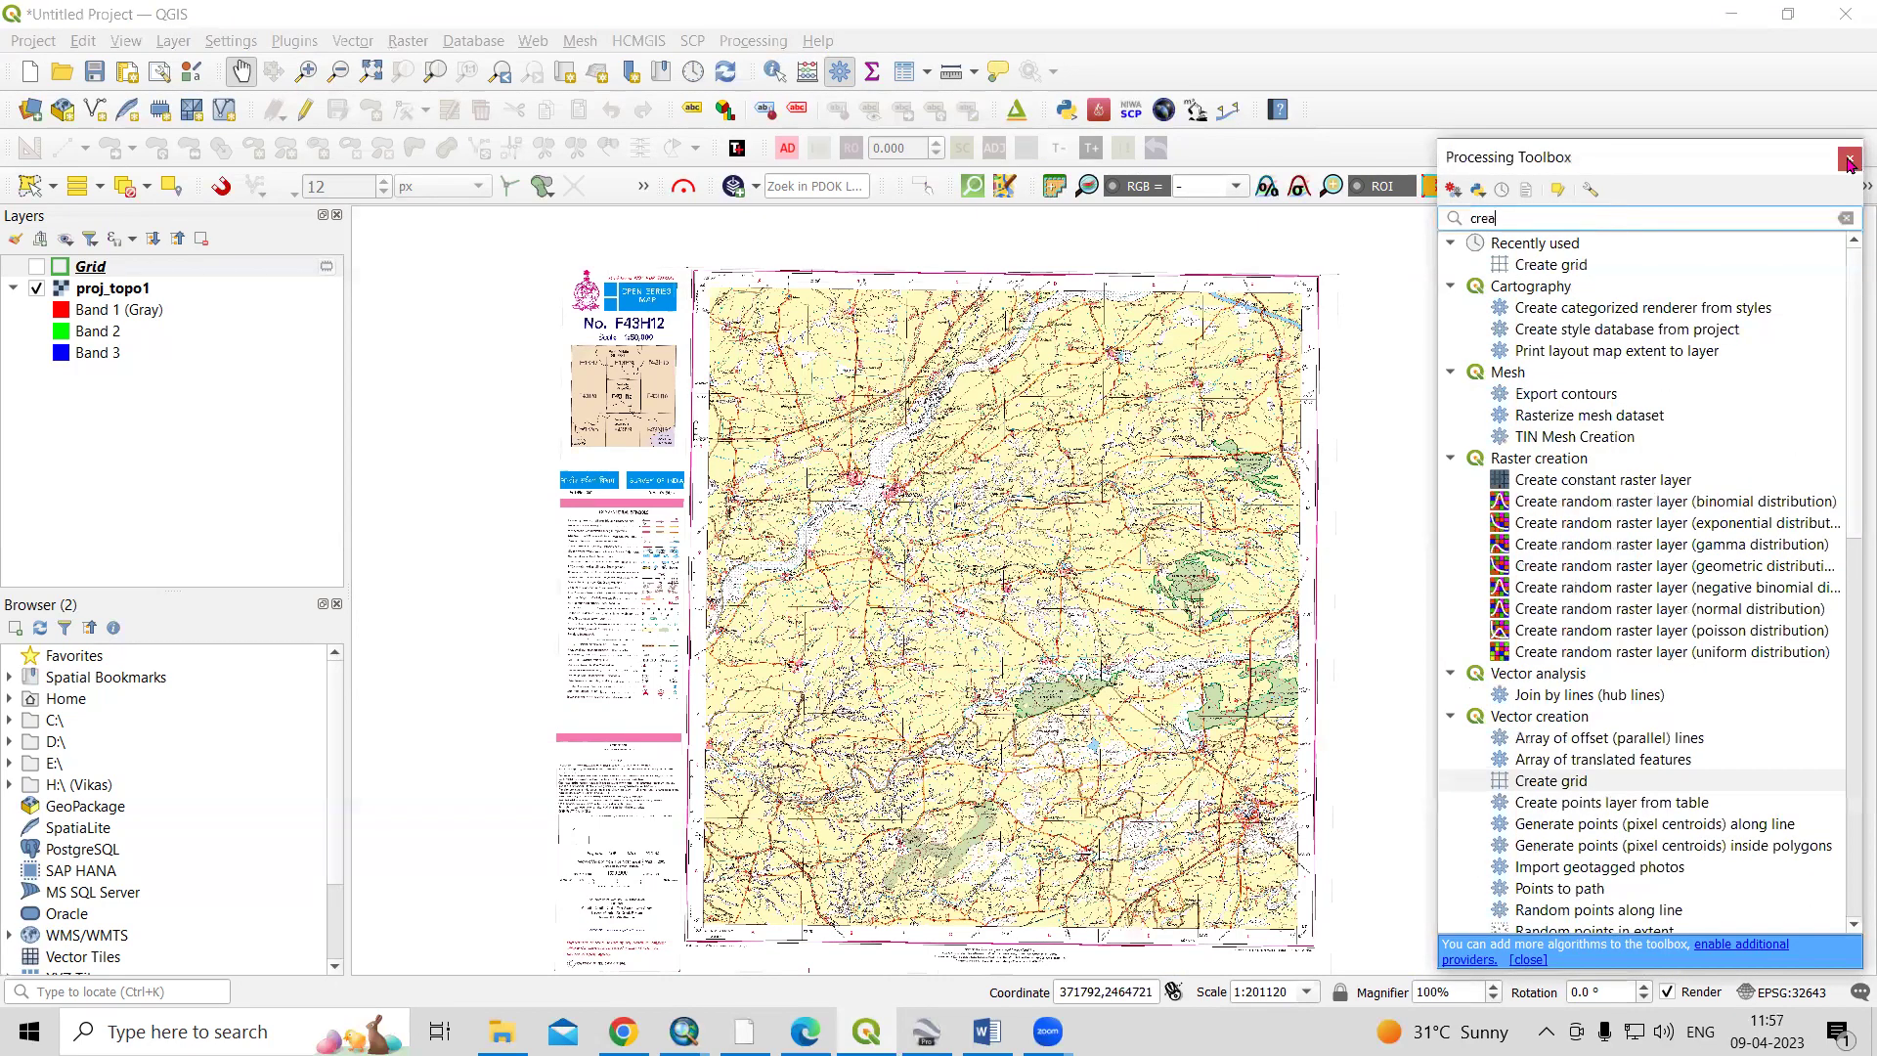
double_click(1561, 266)
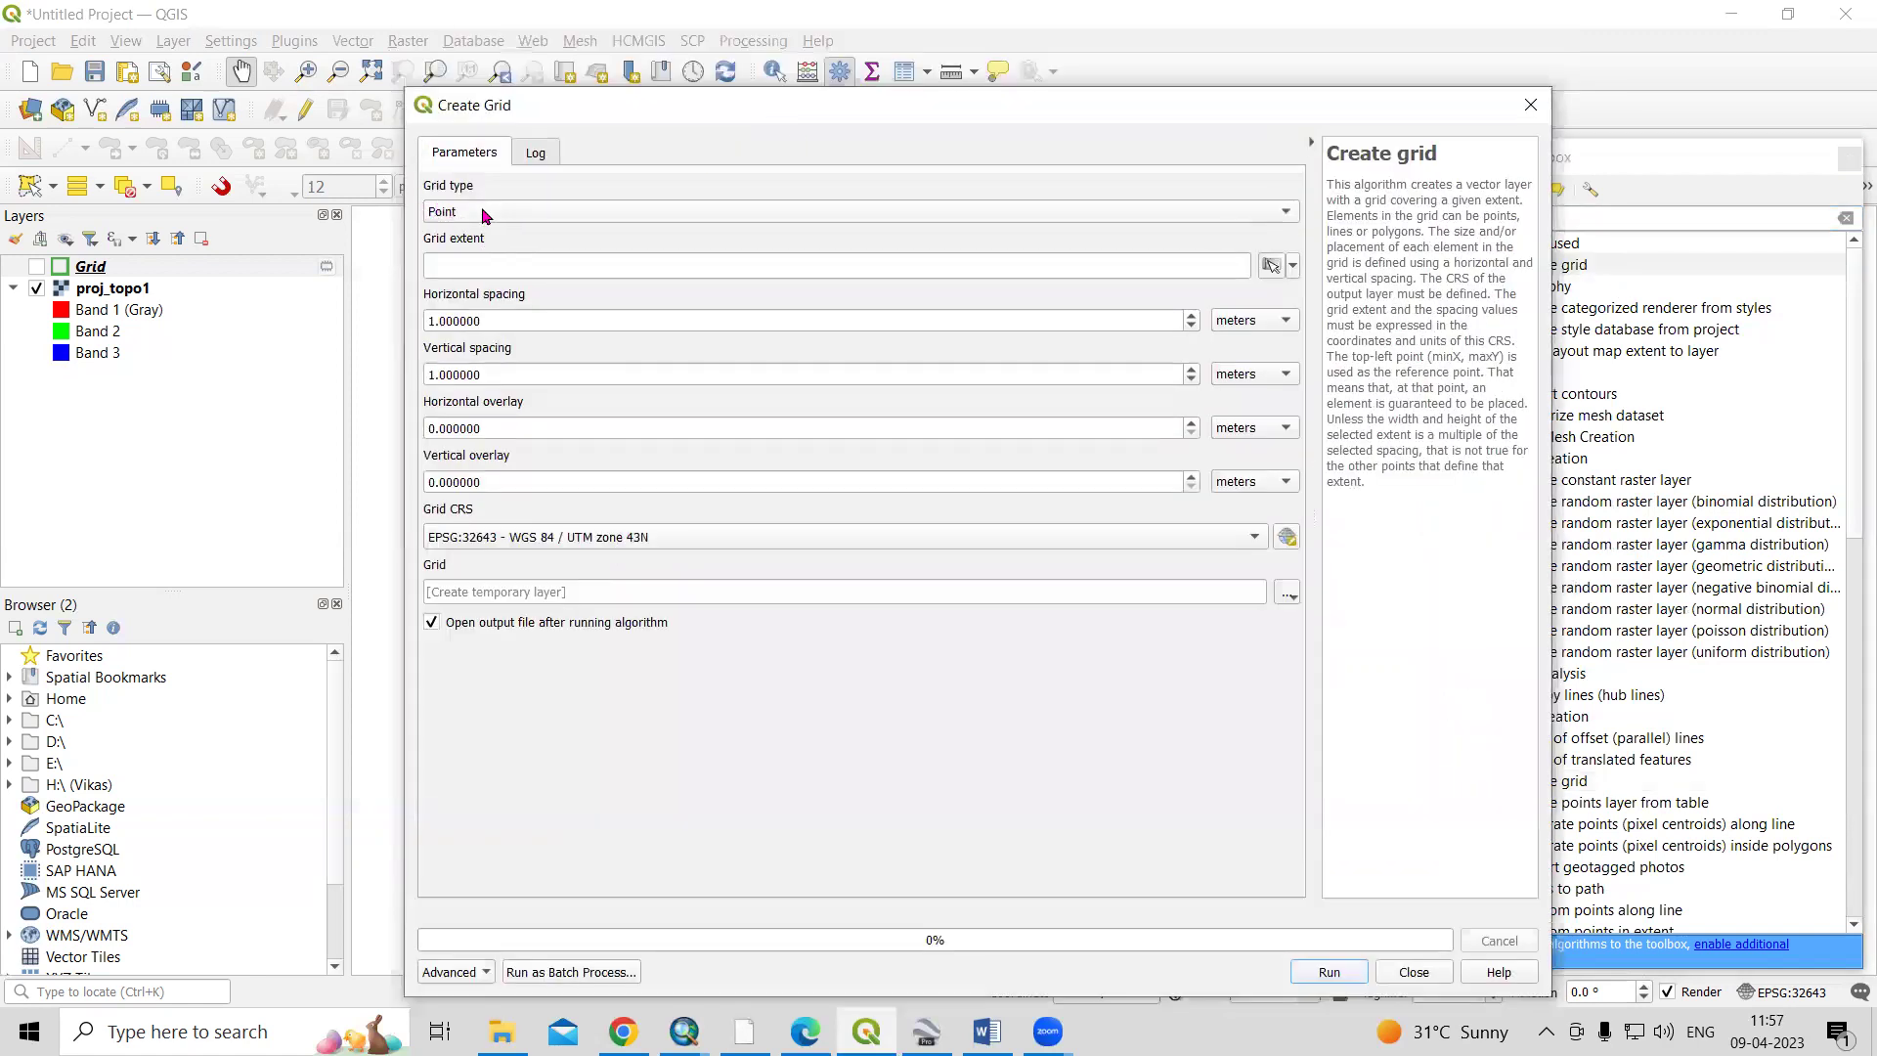
Set the grid type to Rectangle (Polygon) and check the toposheet behind the dialog
left_click(518, 212)
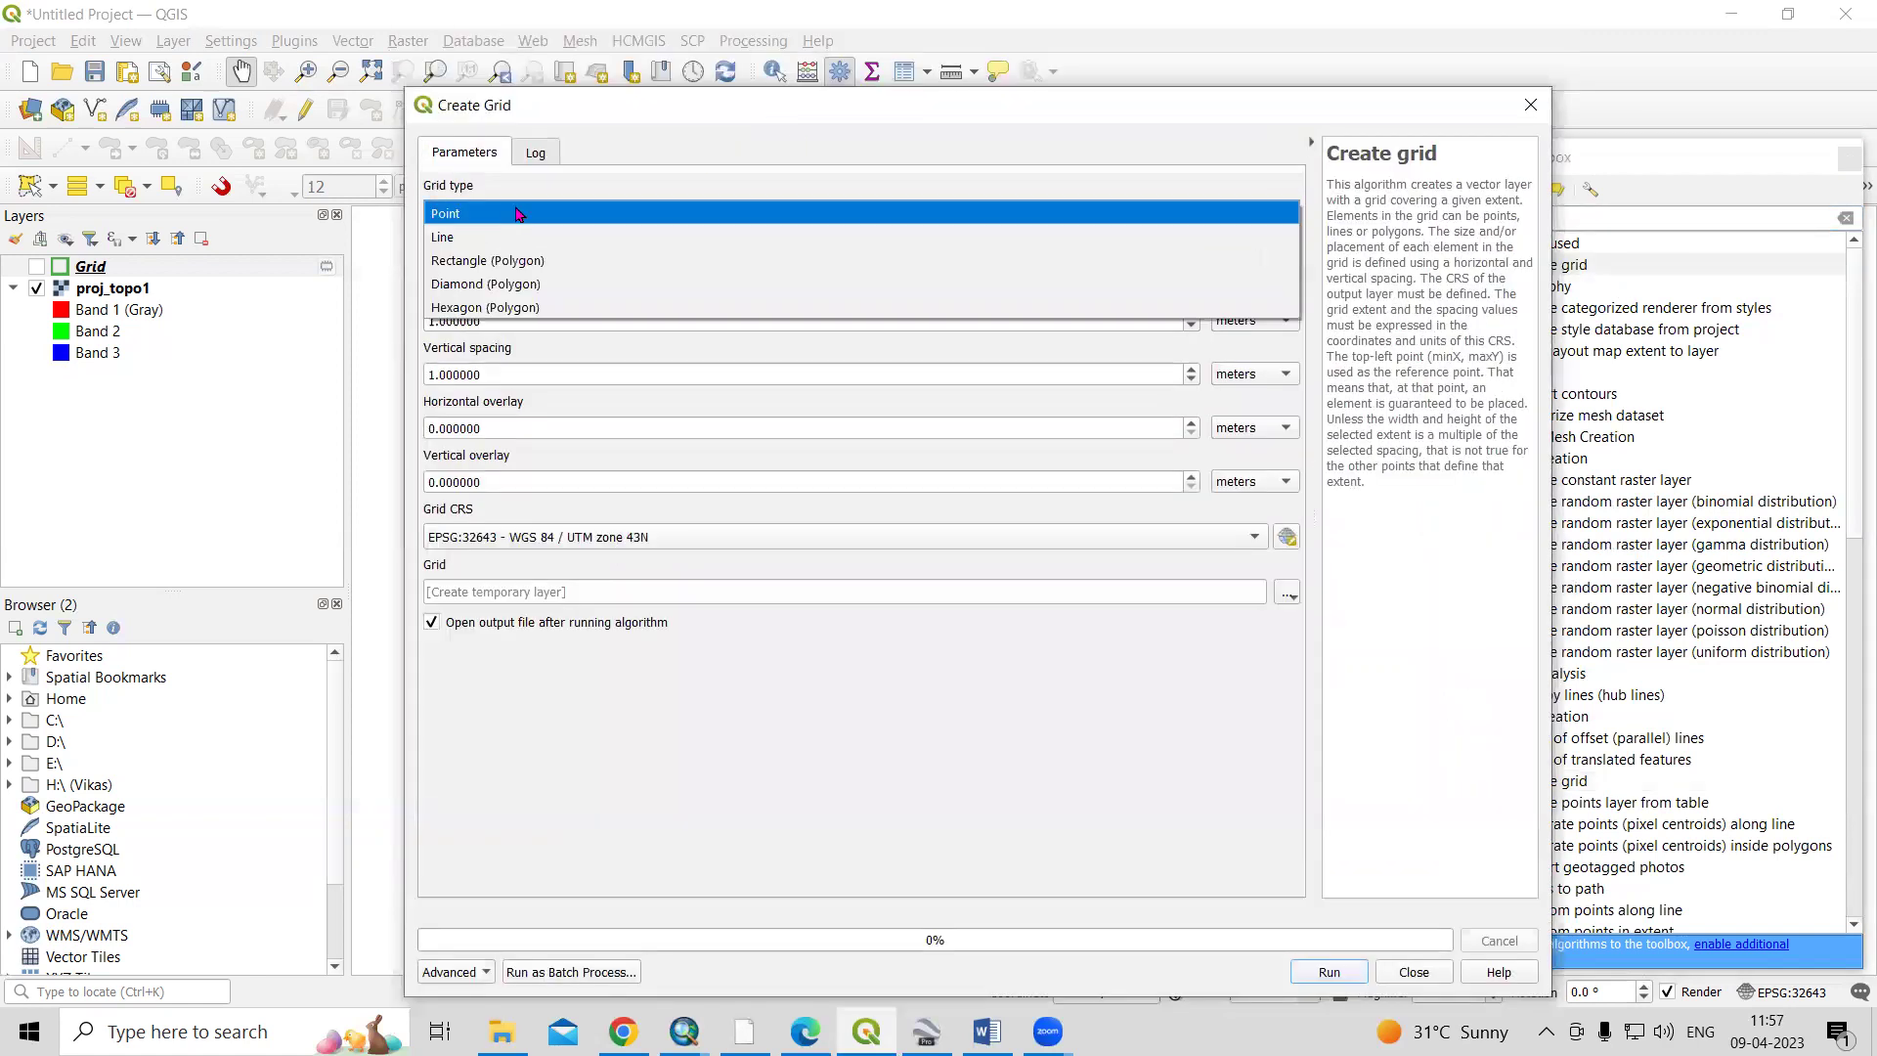
left_click(545, 262)
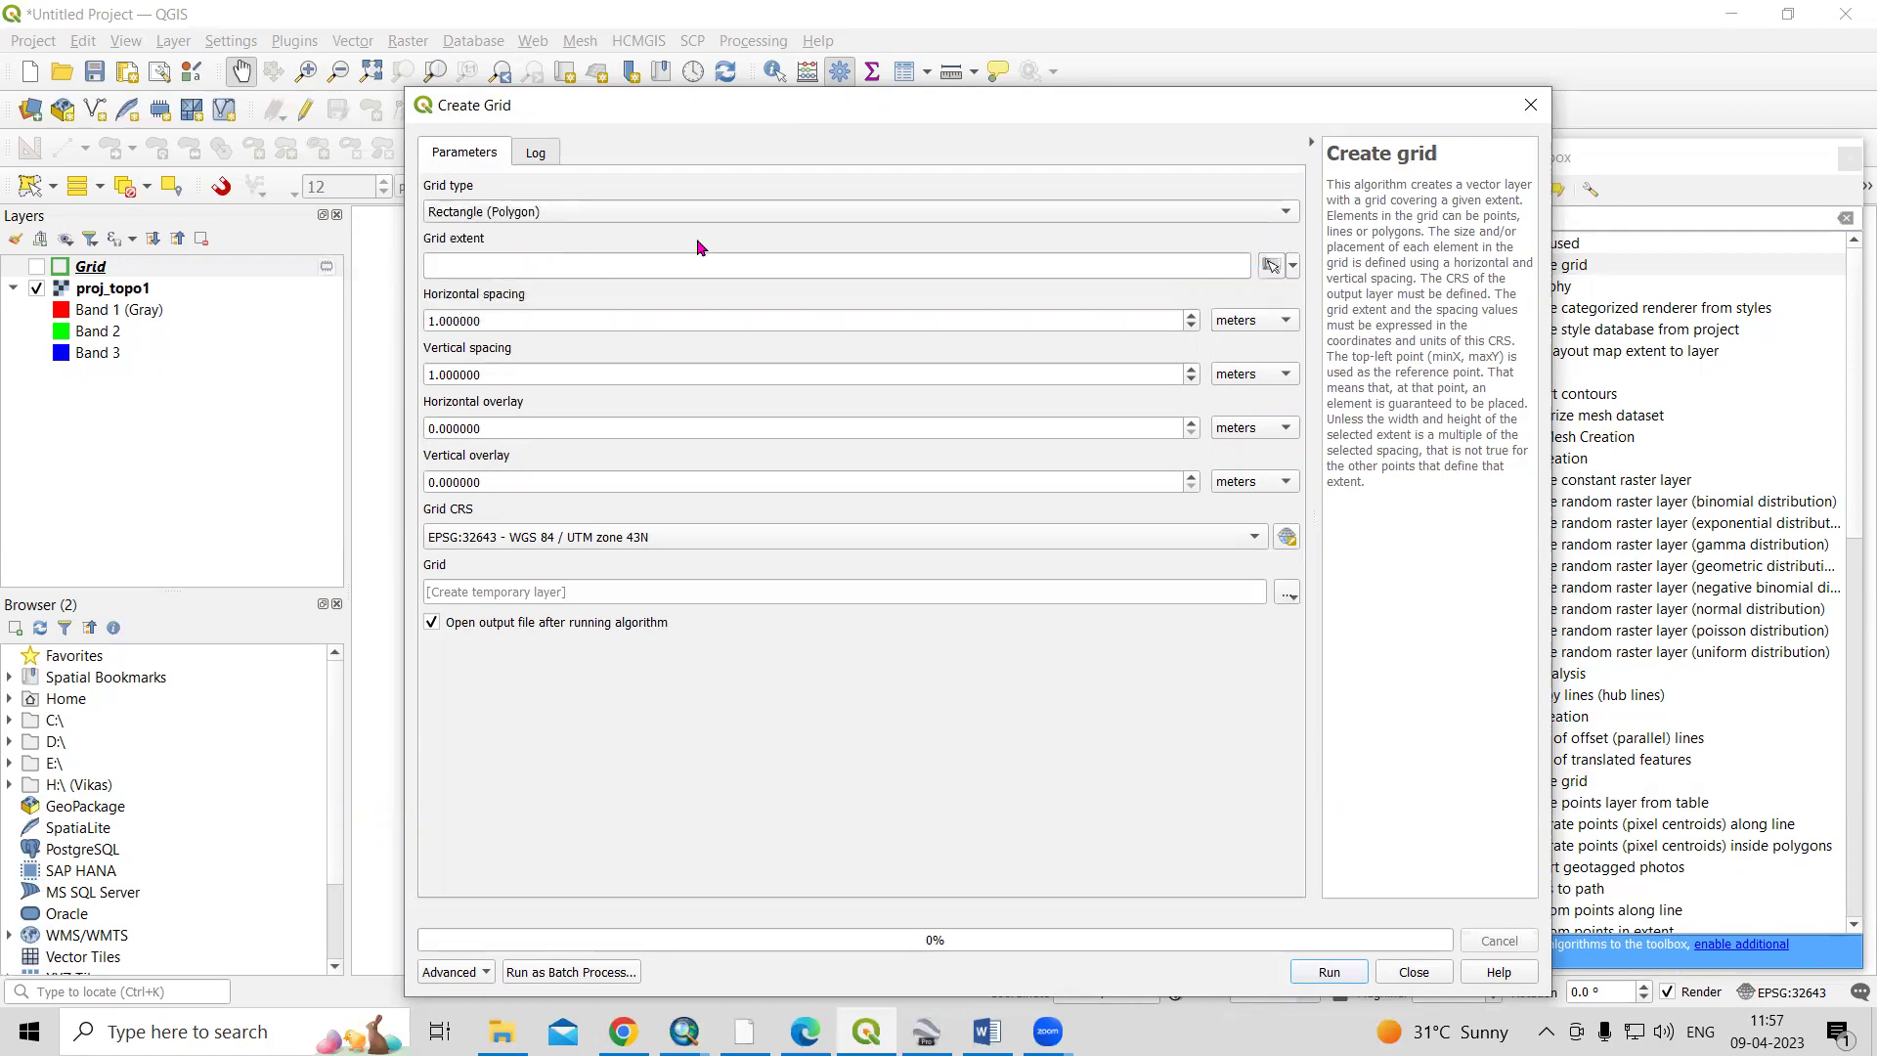
left_click_drag(785, 111, 1598, 170)
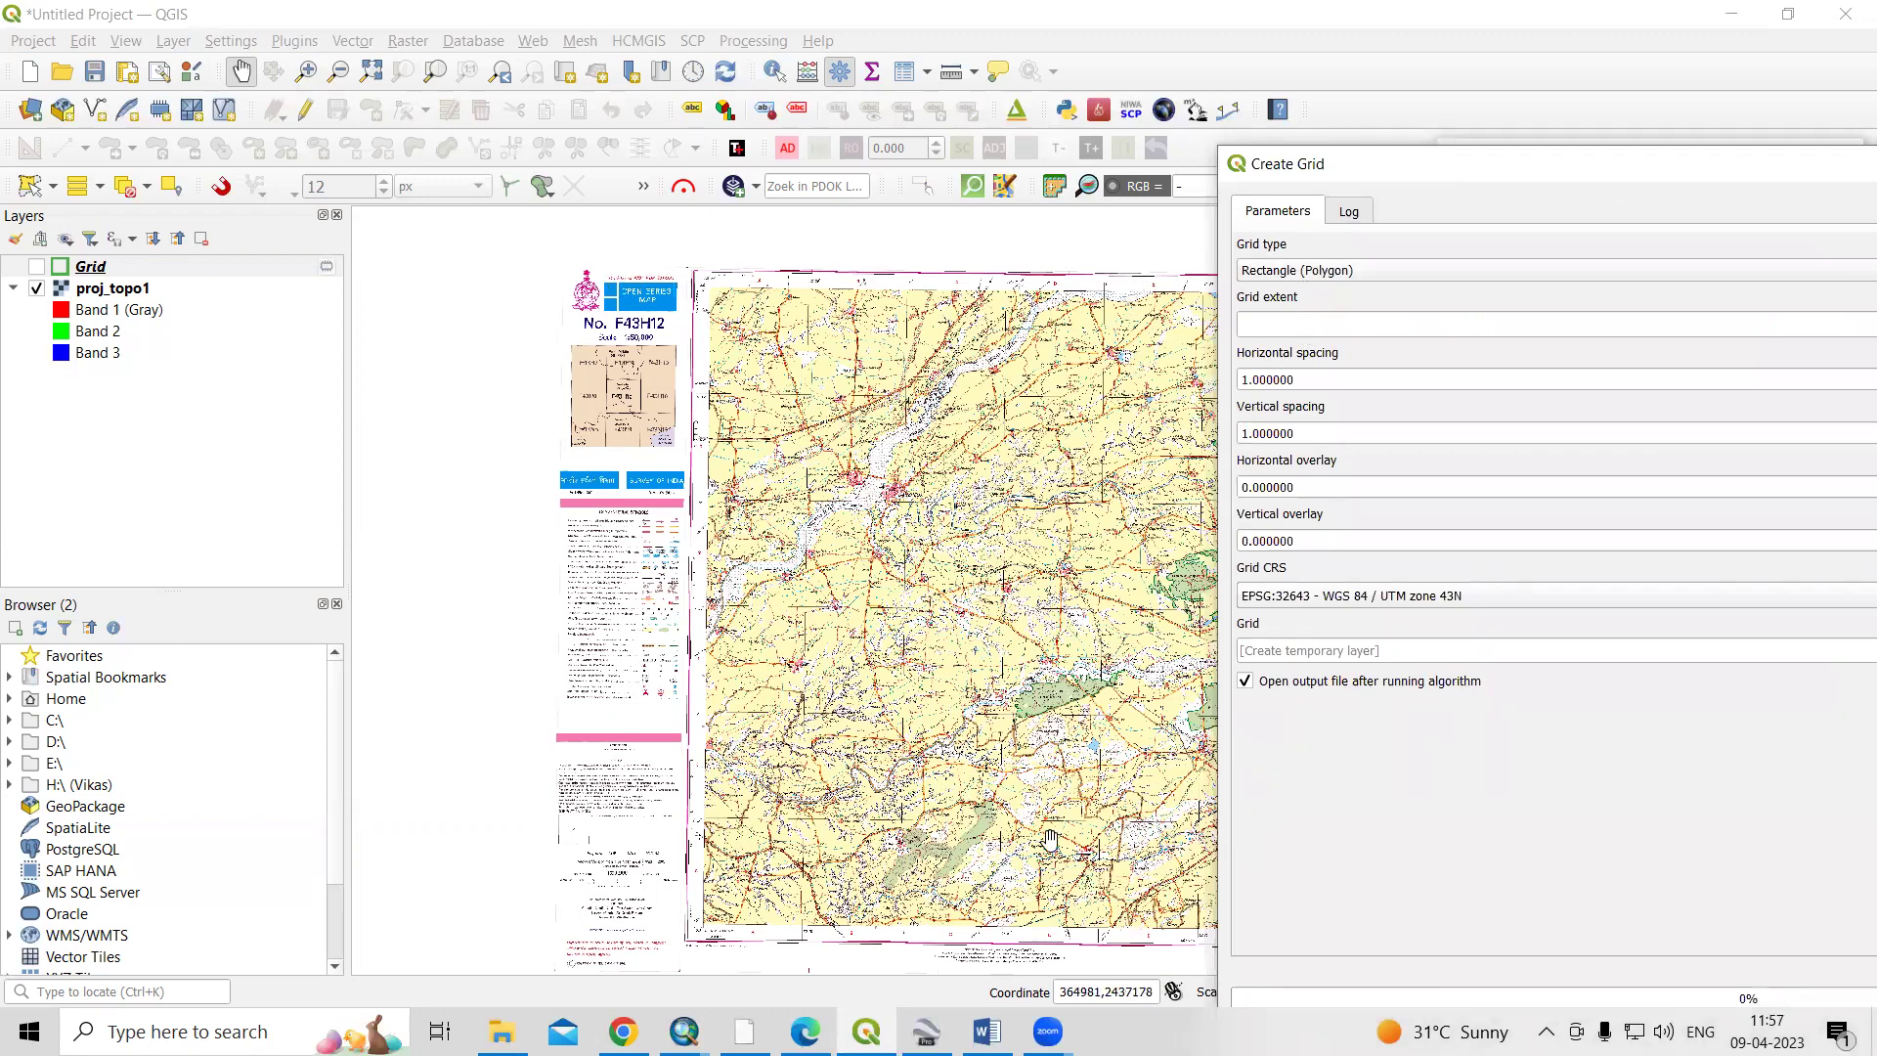
left_click_drag(1266, 167, 604, 113)
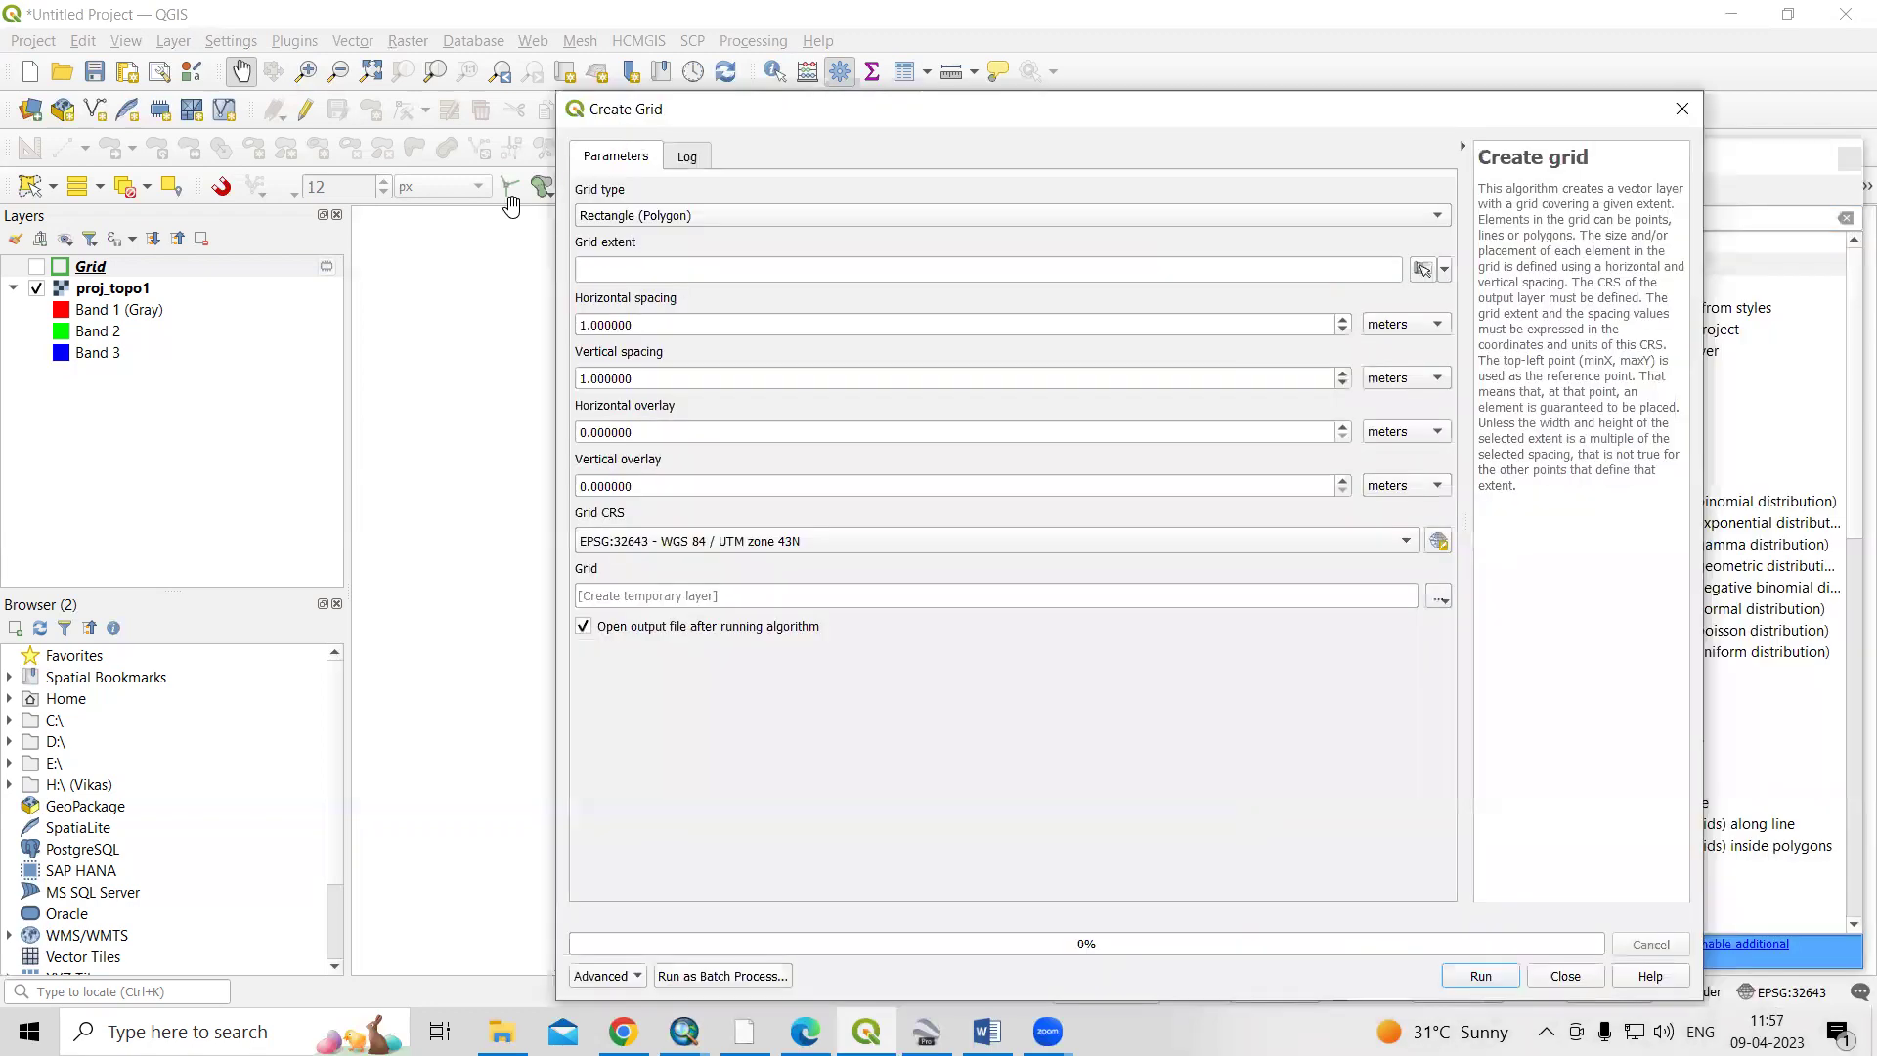
left_click_drag(945, 125, 1784, 166)
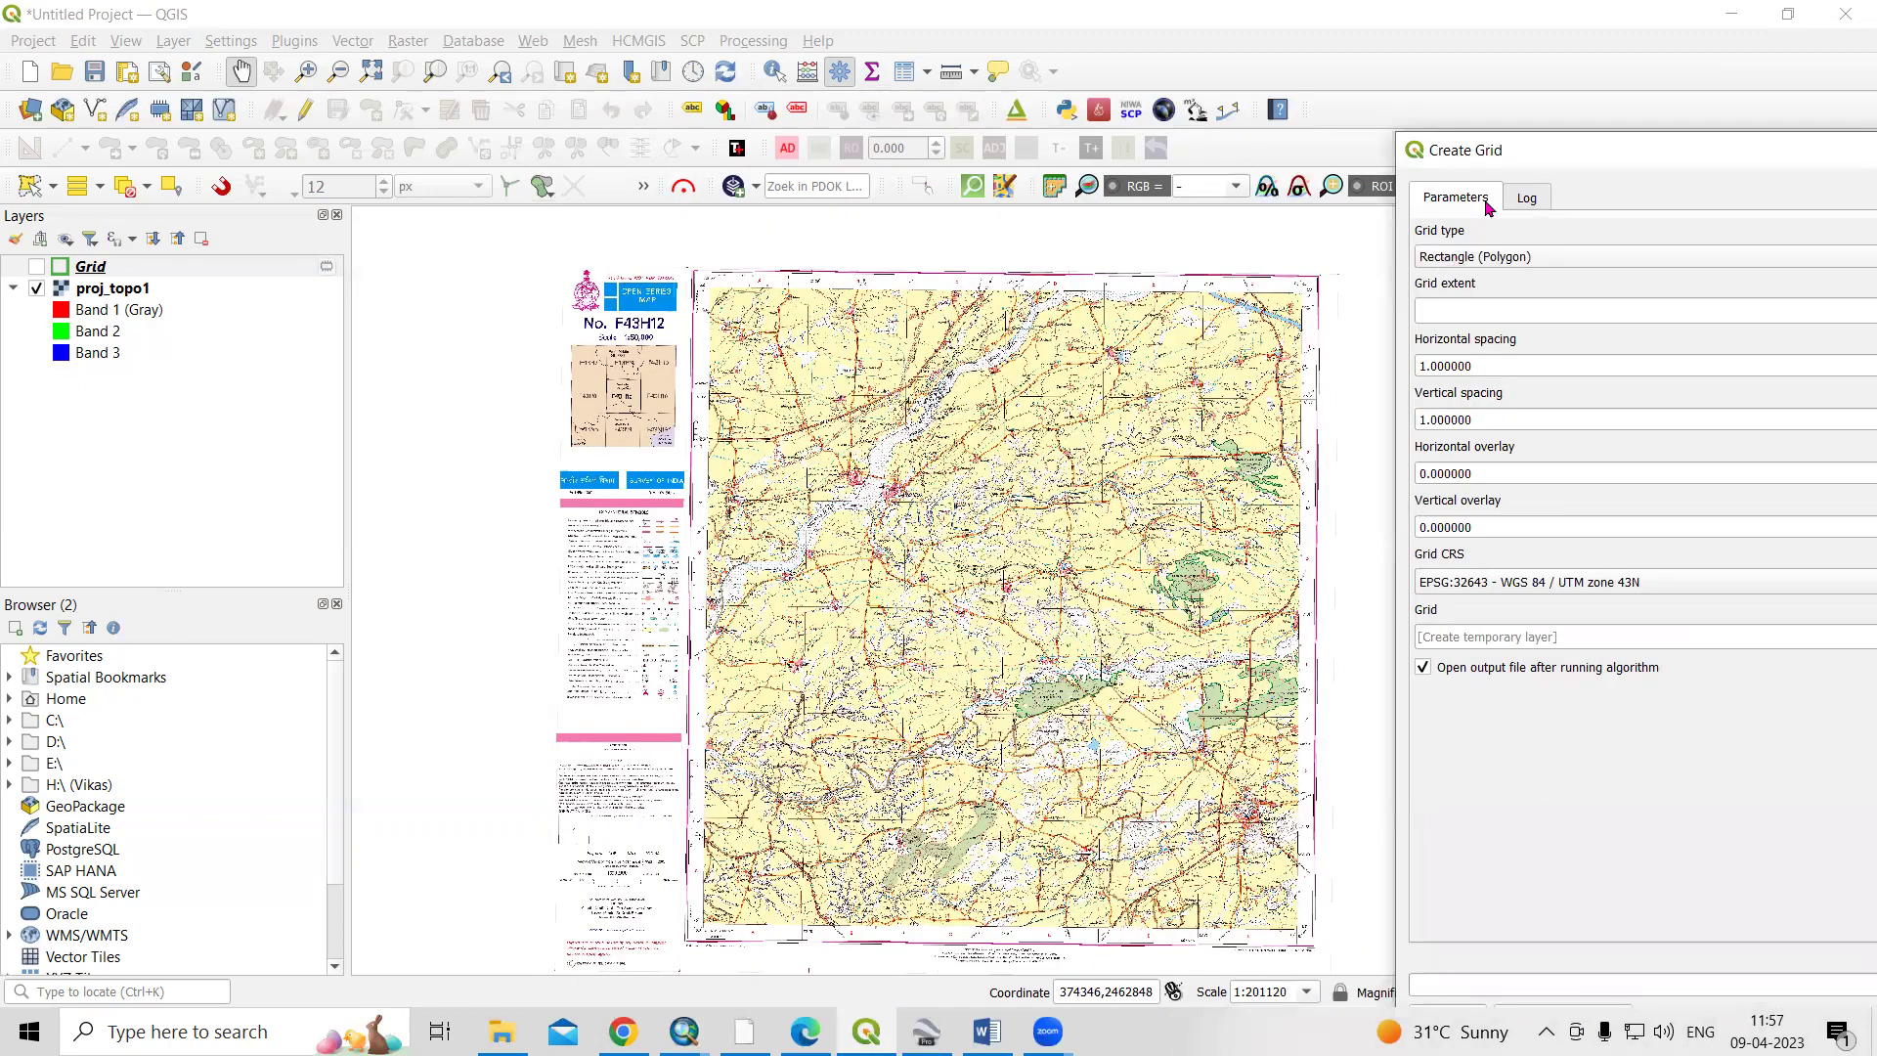
double_click(1453, 164)
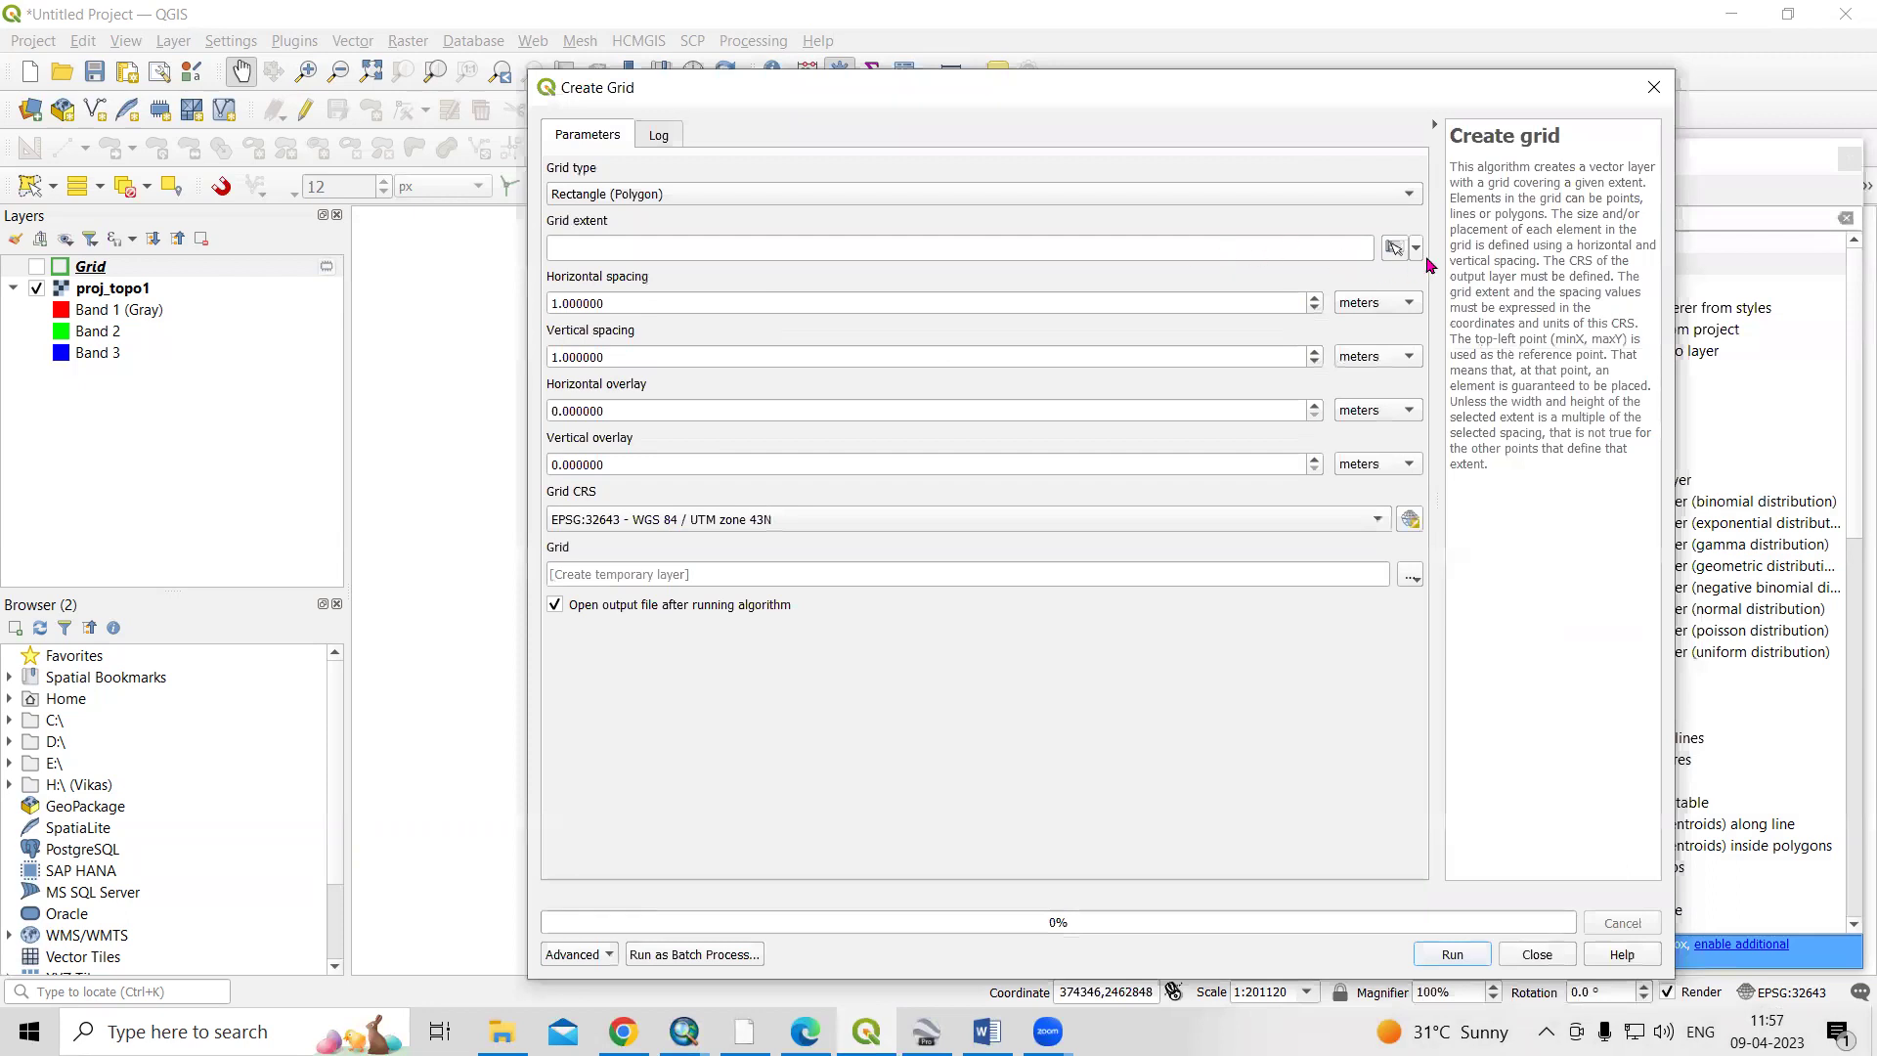
Calculate the grid extent from the proj_topo1 layer
left_click(1417, 249)
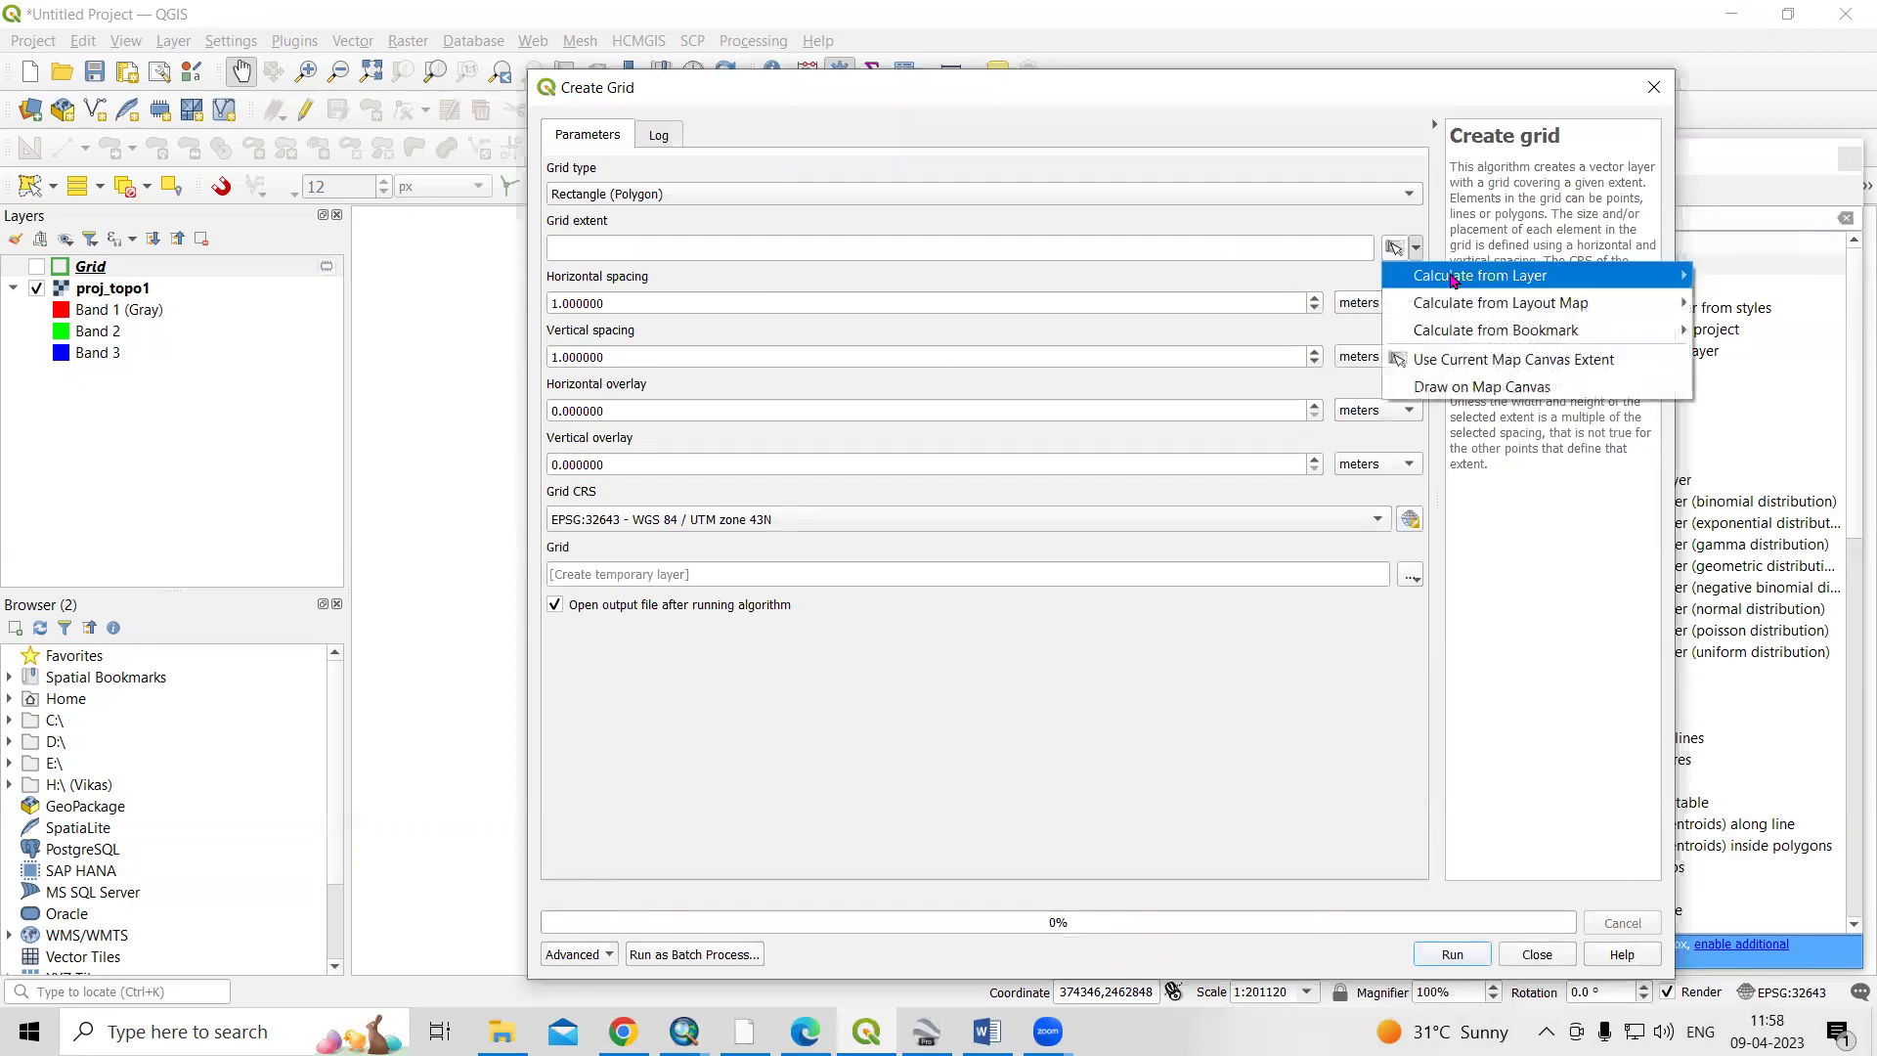
mouse_move(1454, 281)
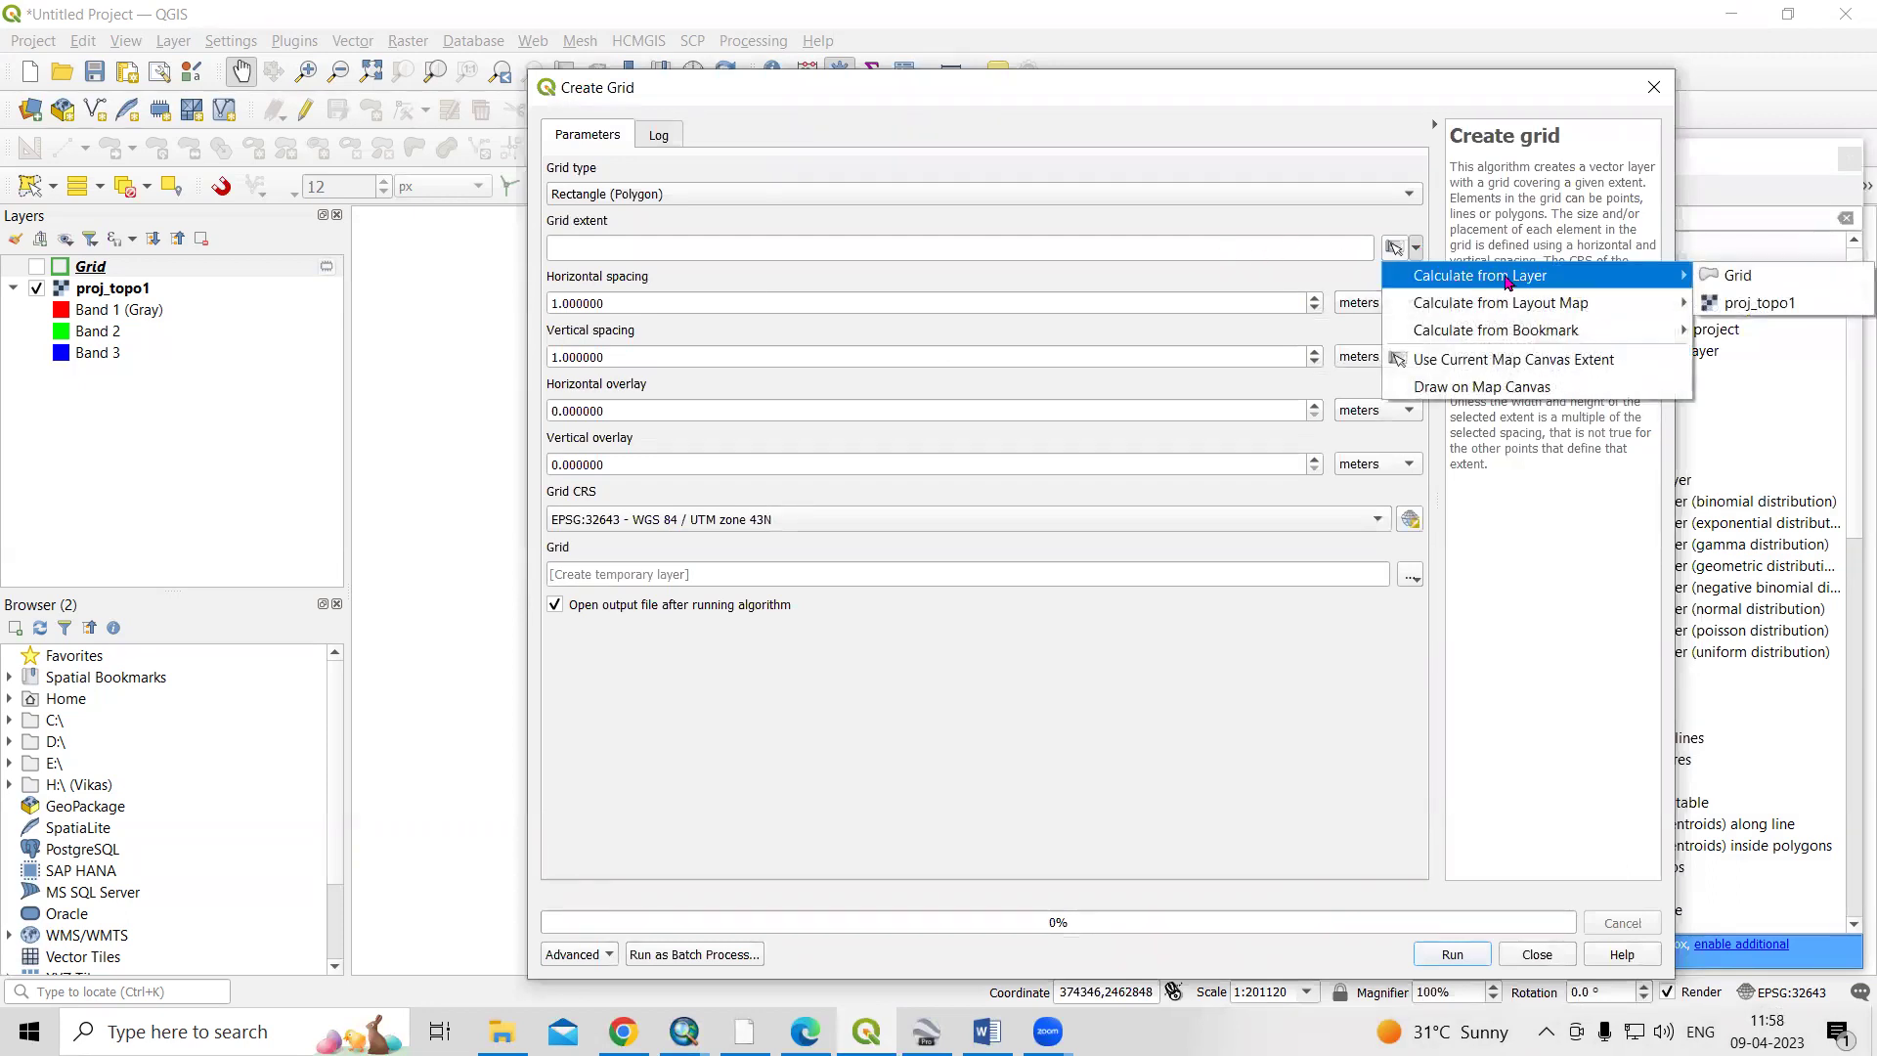
left_click(1757, 309)
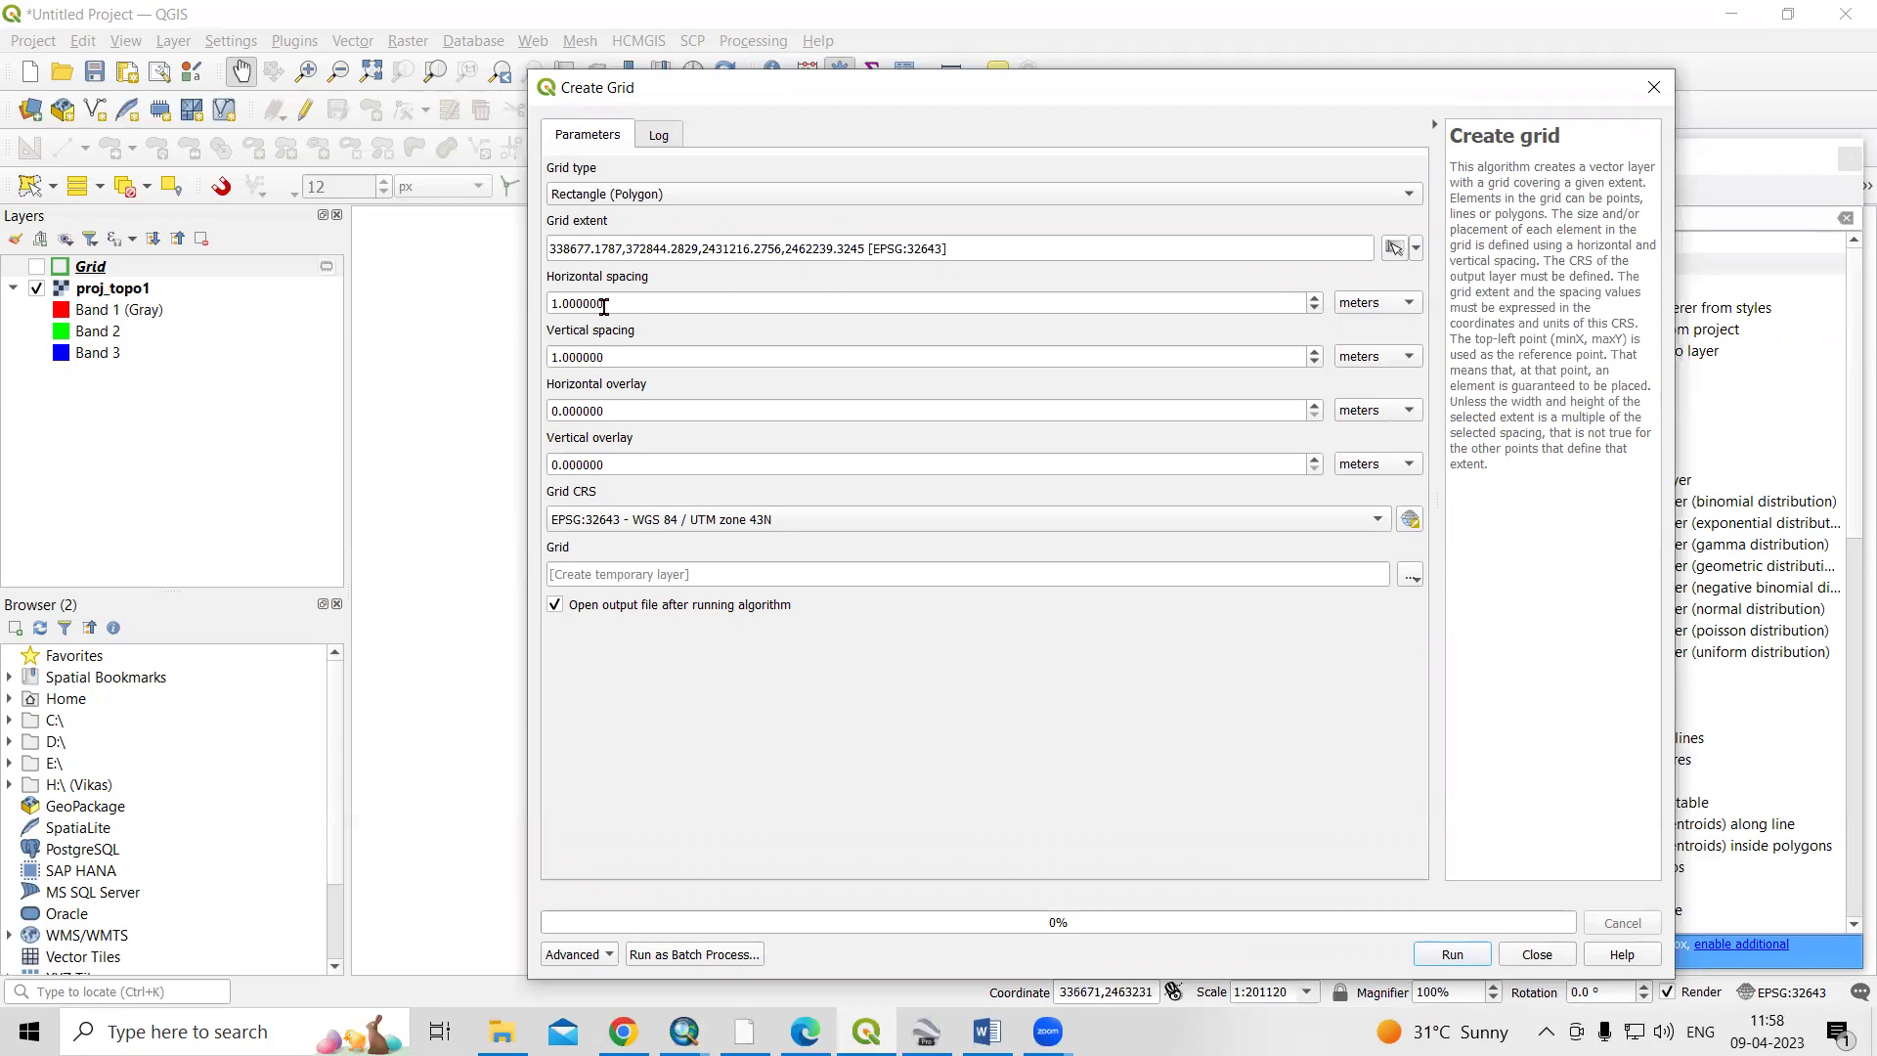
left_click_drag(696, 85, 1141, 161)
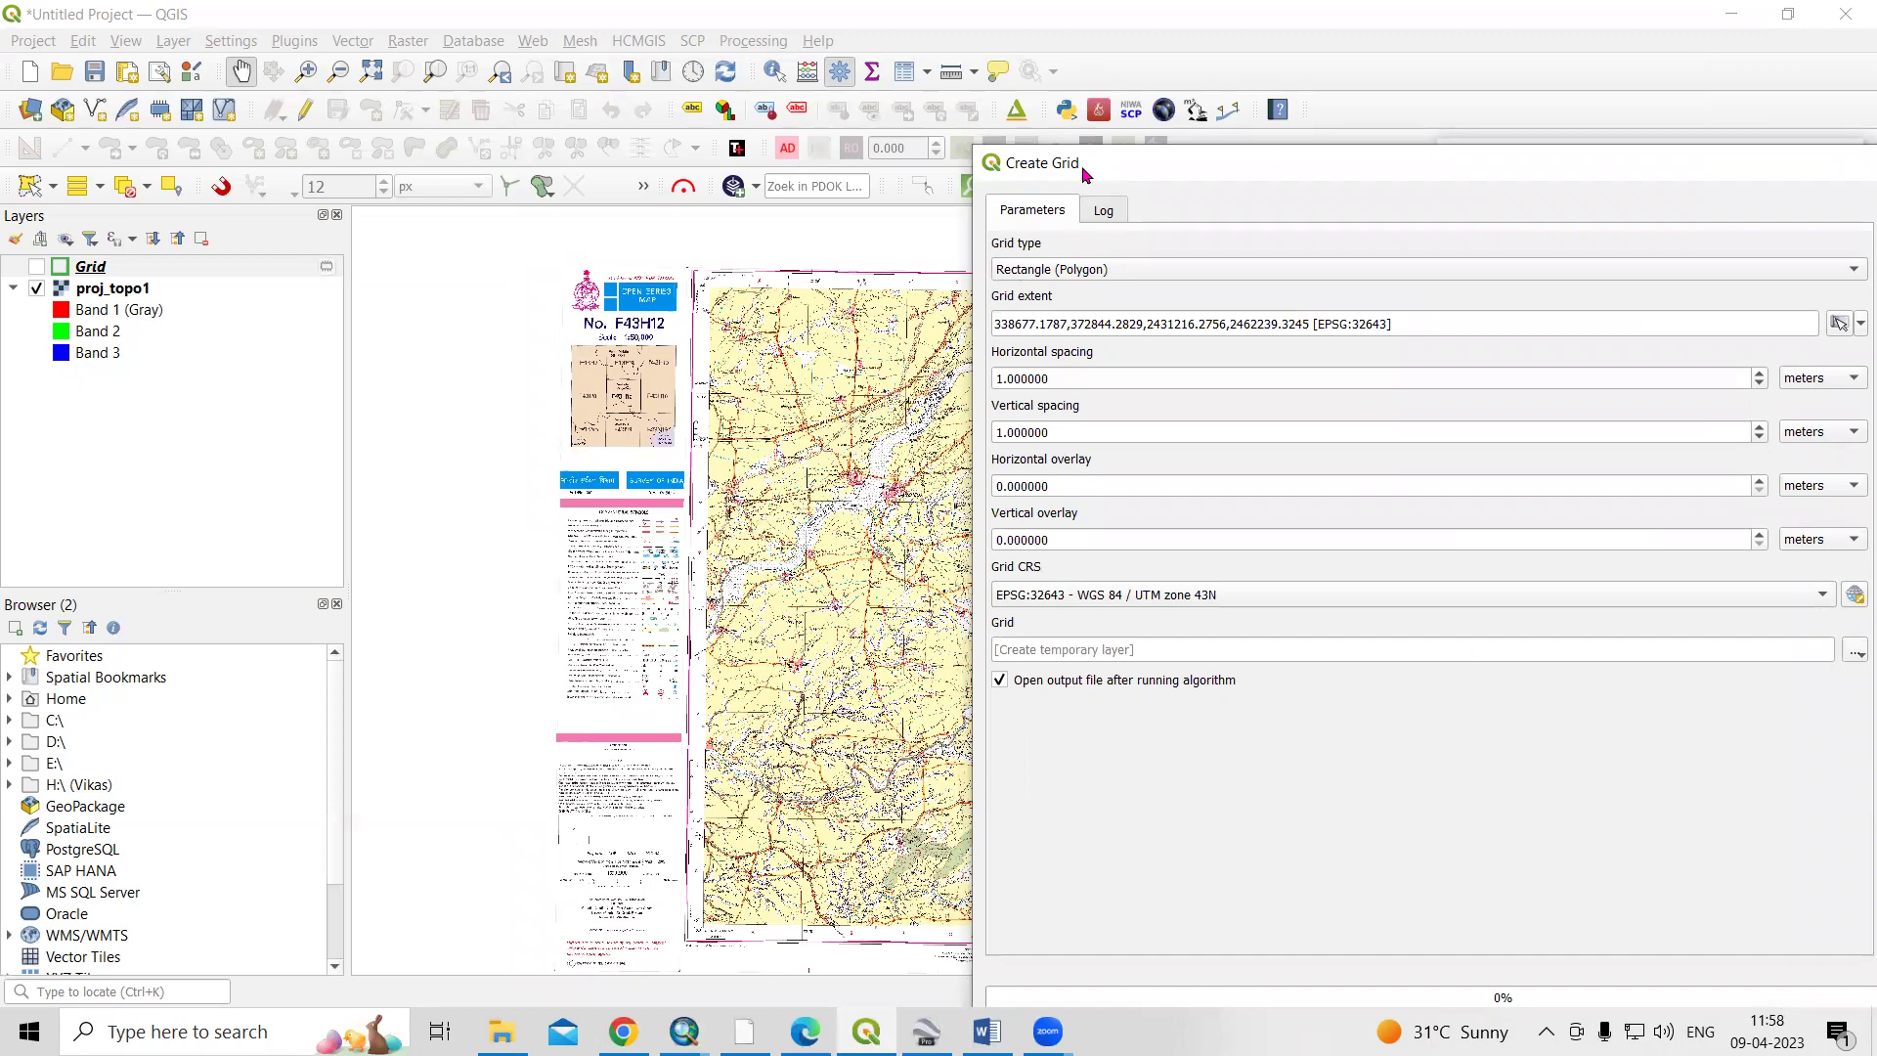
left_click_drag(1083, 174, 722, 111)
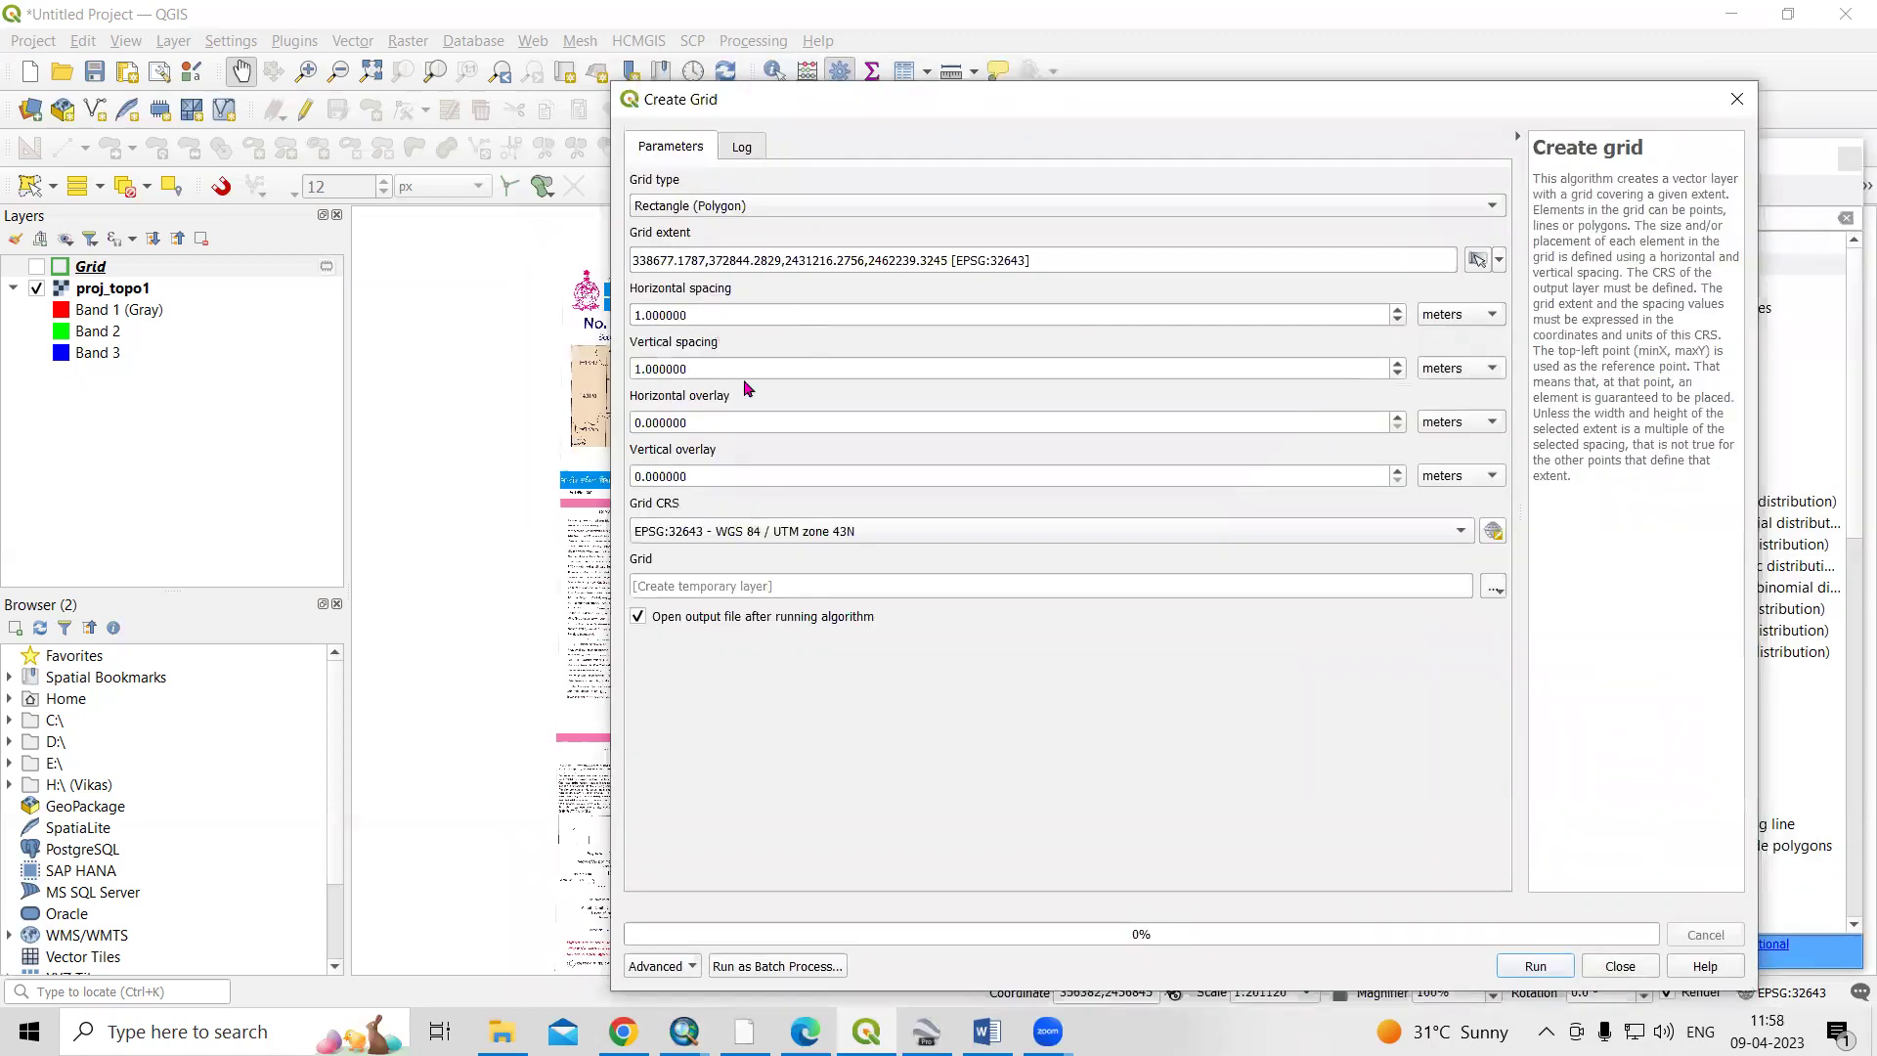
Check the extent, pixel size and coordinate reference system in the proj_topo1 layer's properties, then return to the Create Grid dialog
right_click(105, 296)
left_click(223, 724)
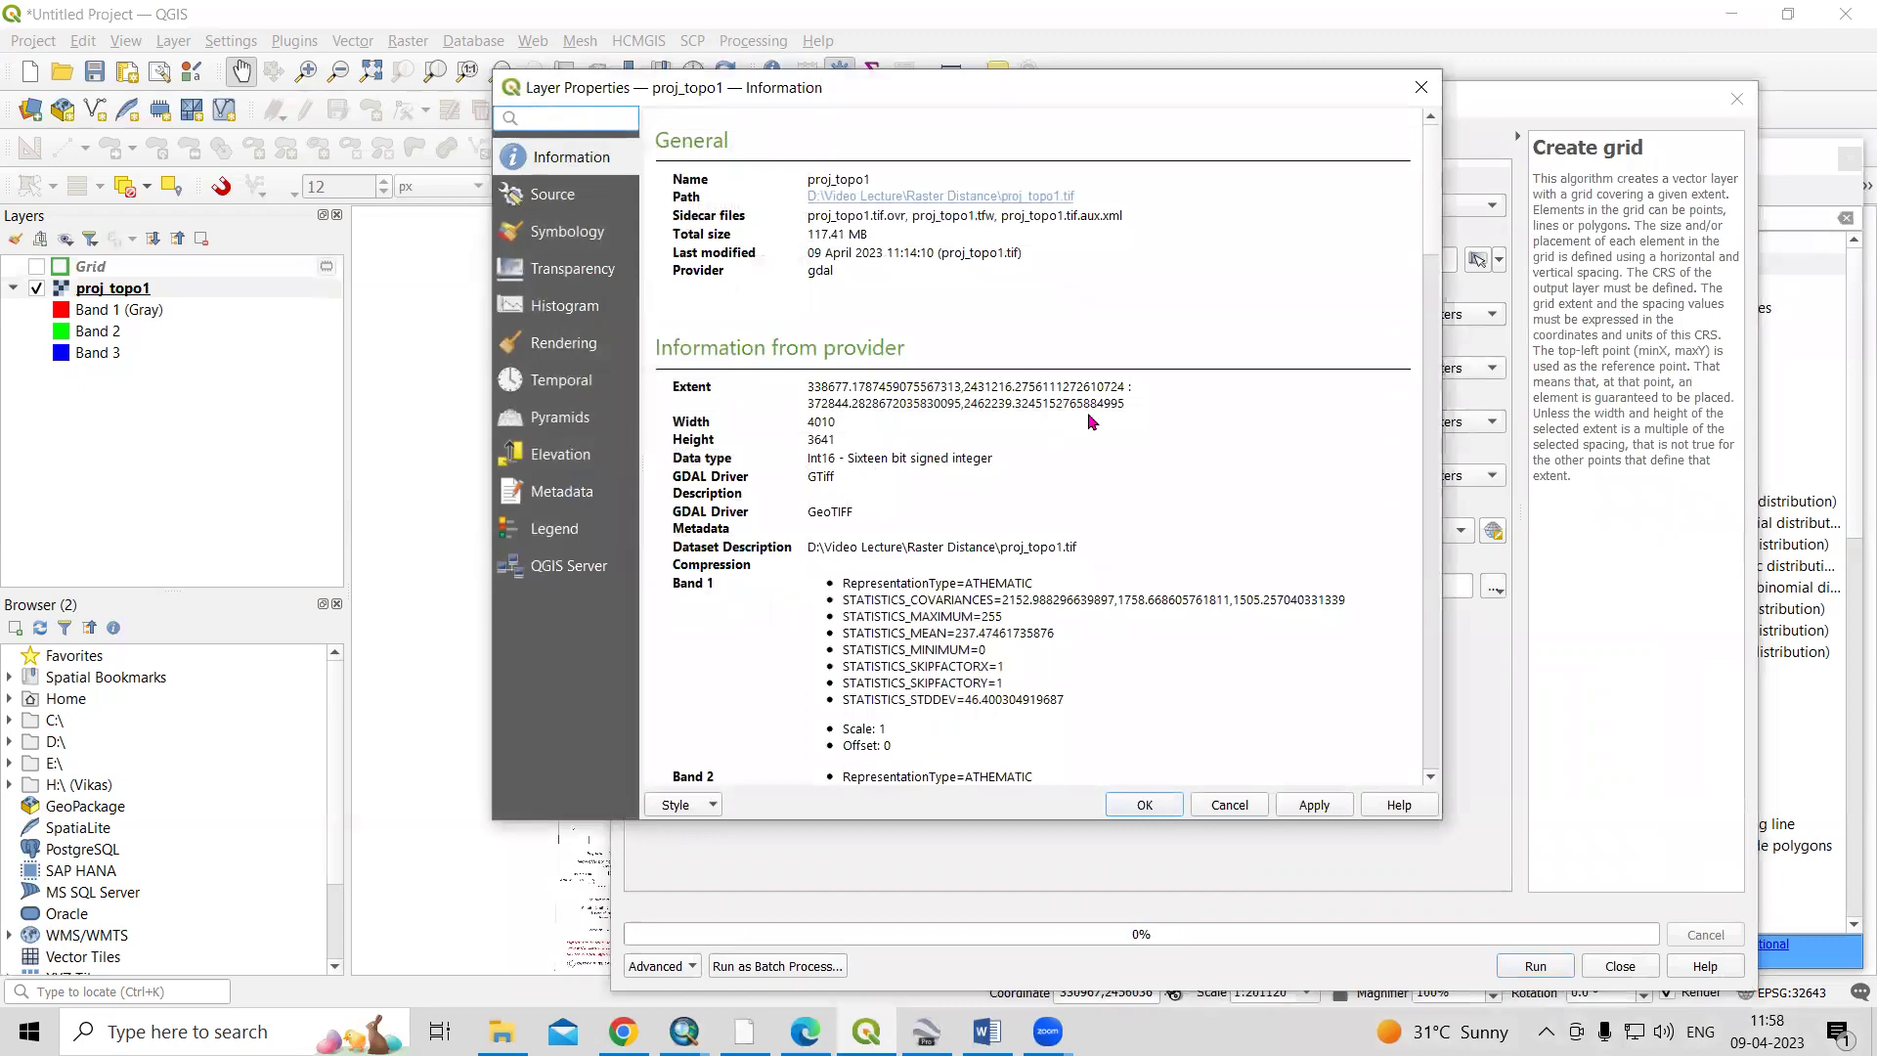
scroll(1093, 453, "down", 13)
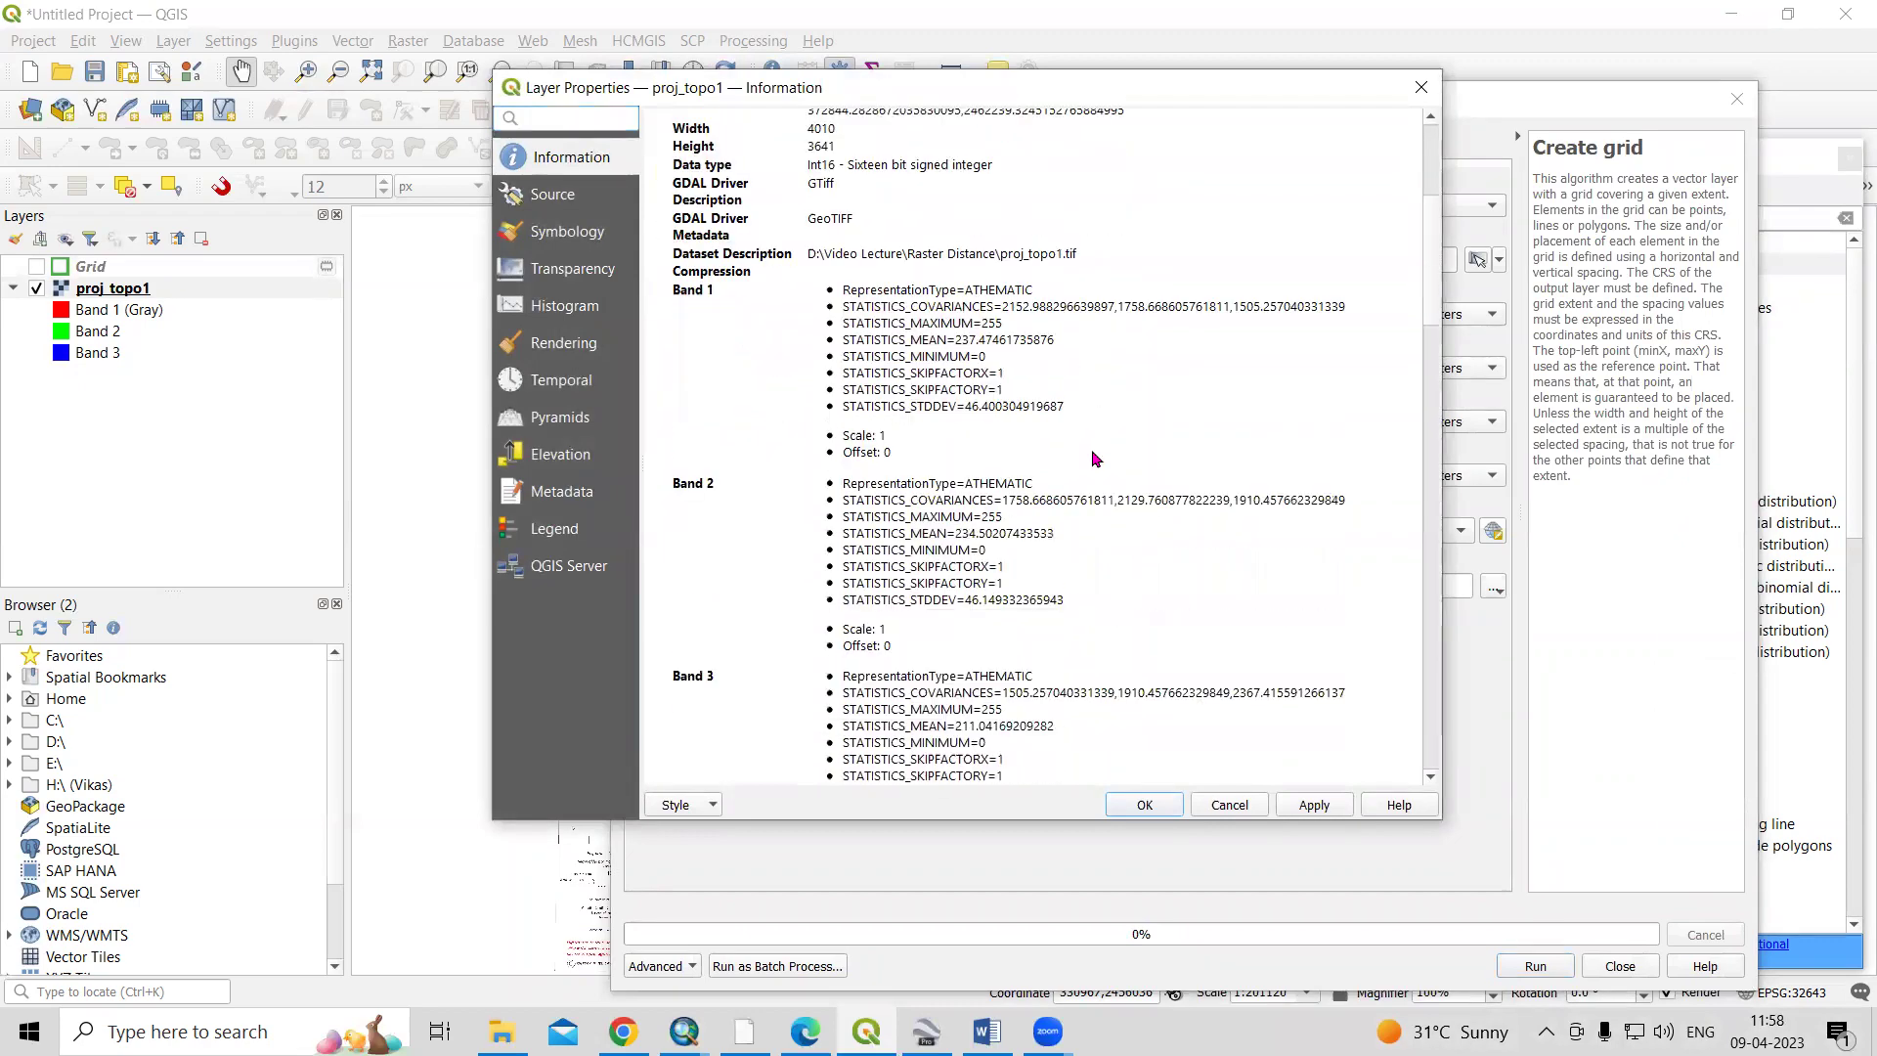
scroll(1093, 452, "down", 2)
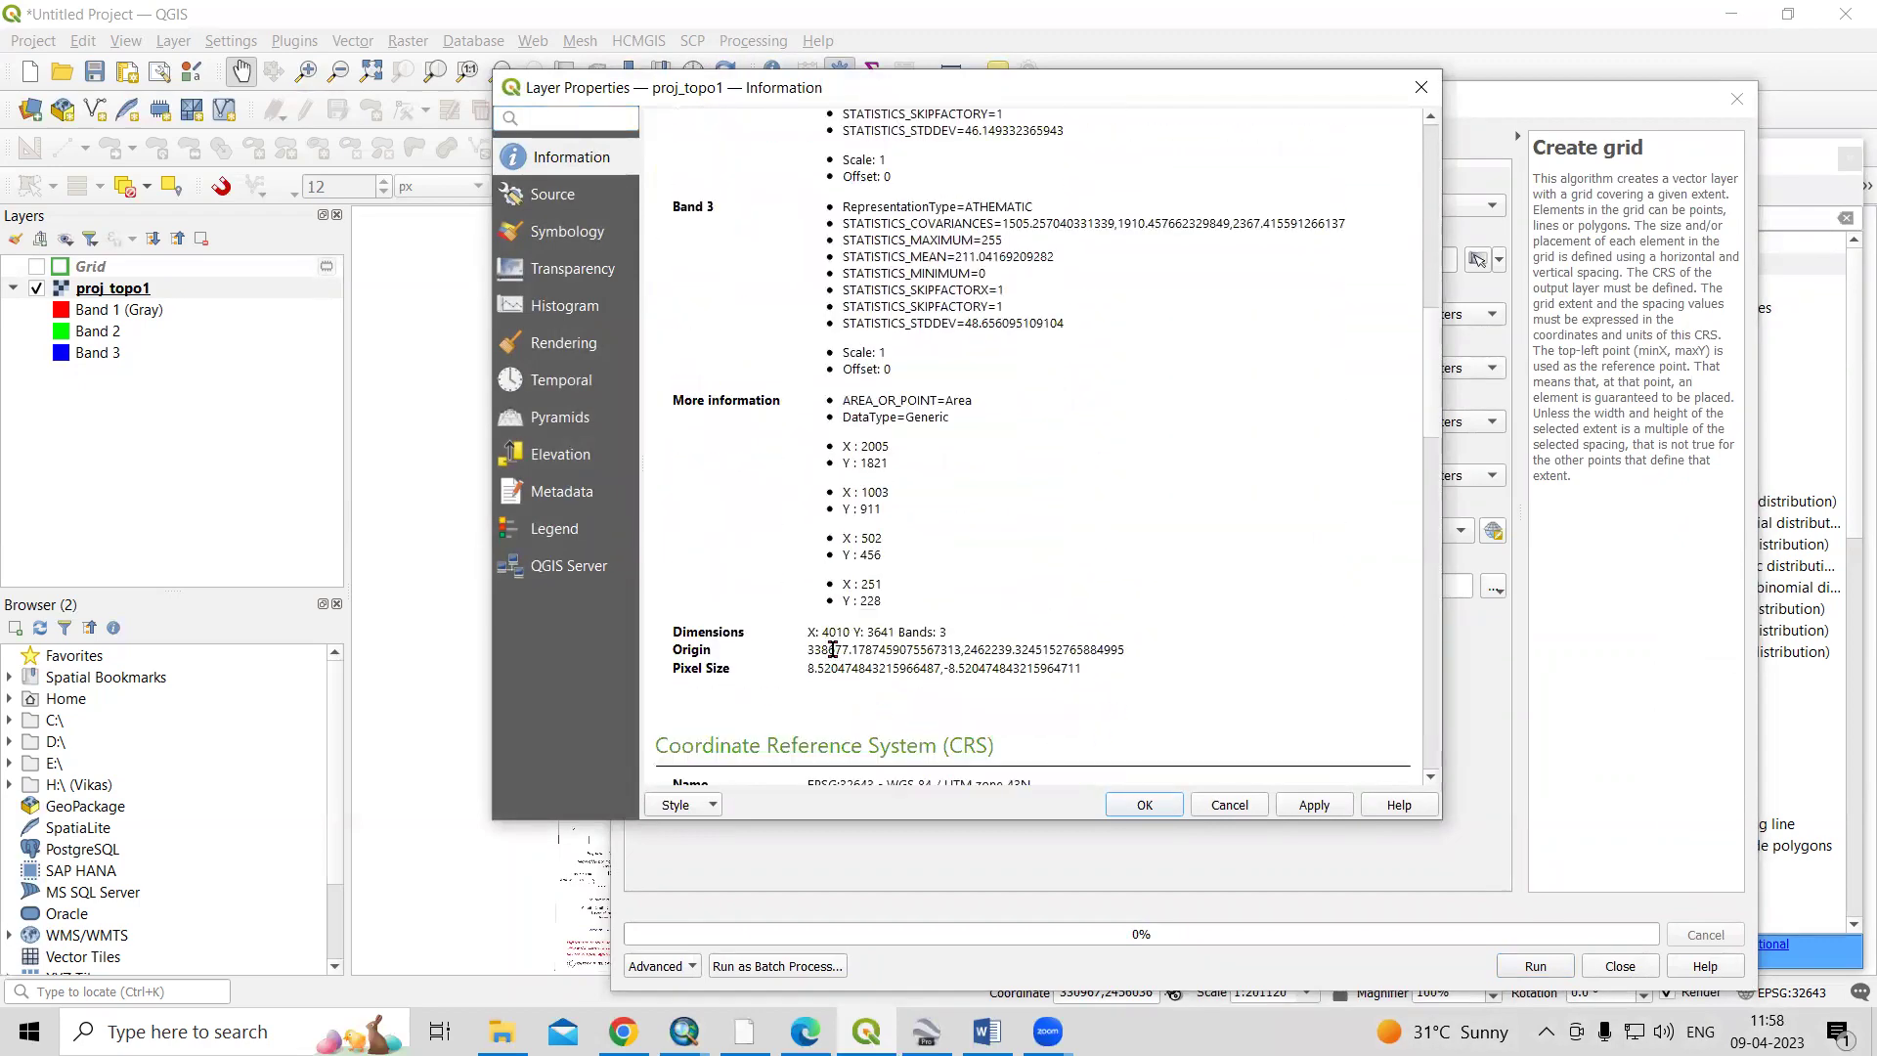
scroll(807, 646, "down", 3)
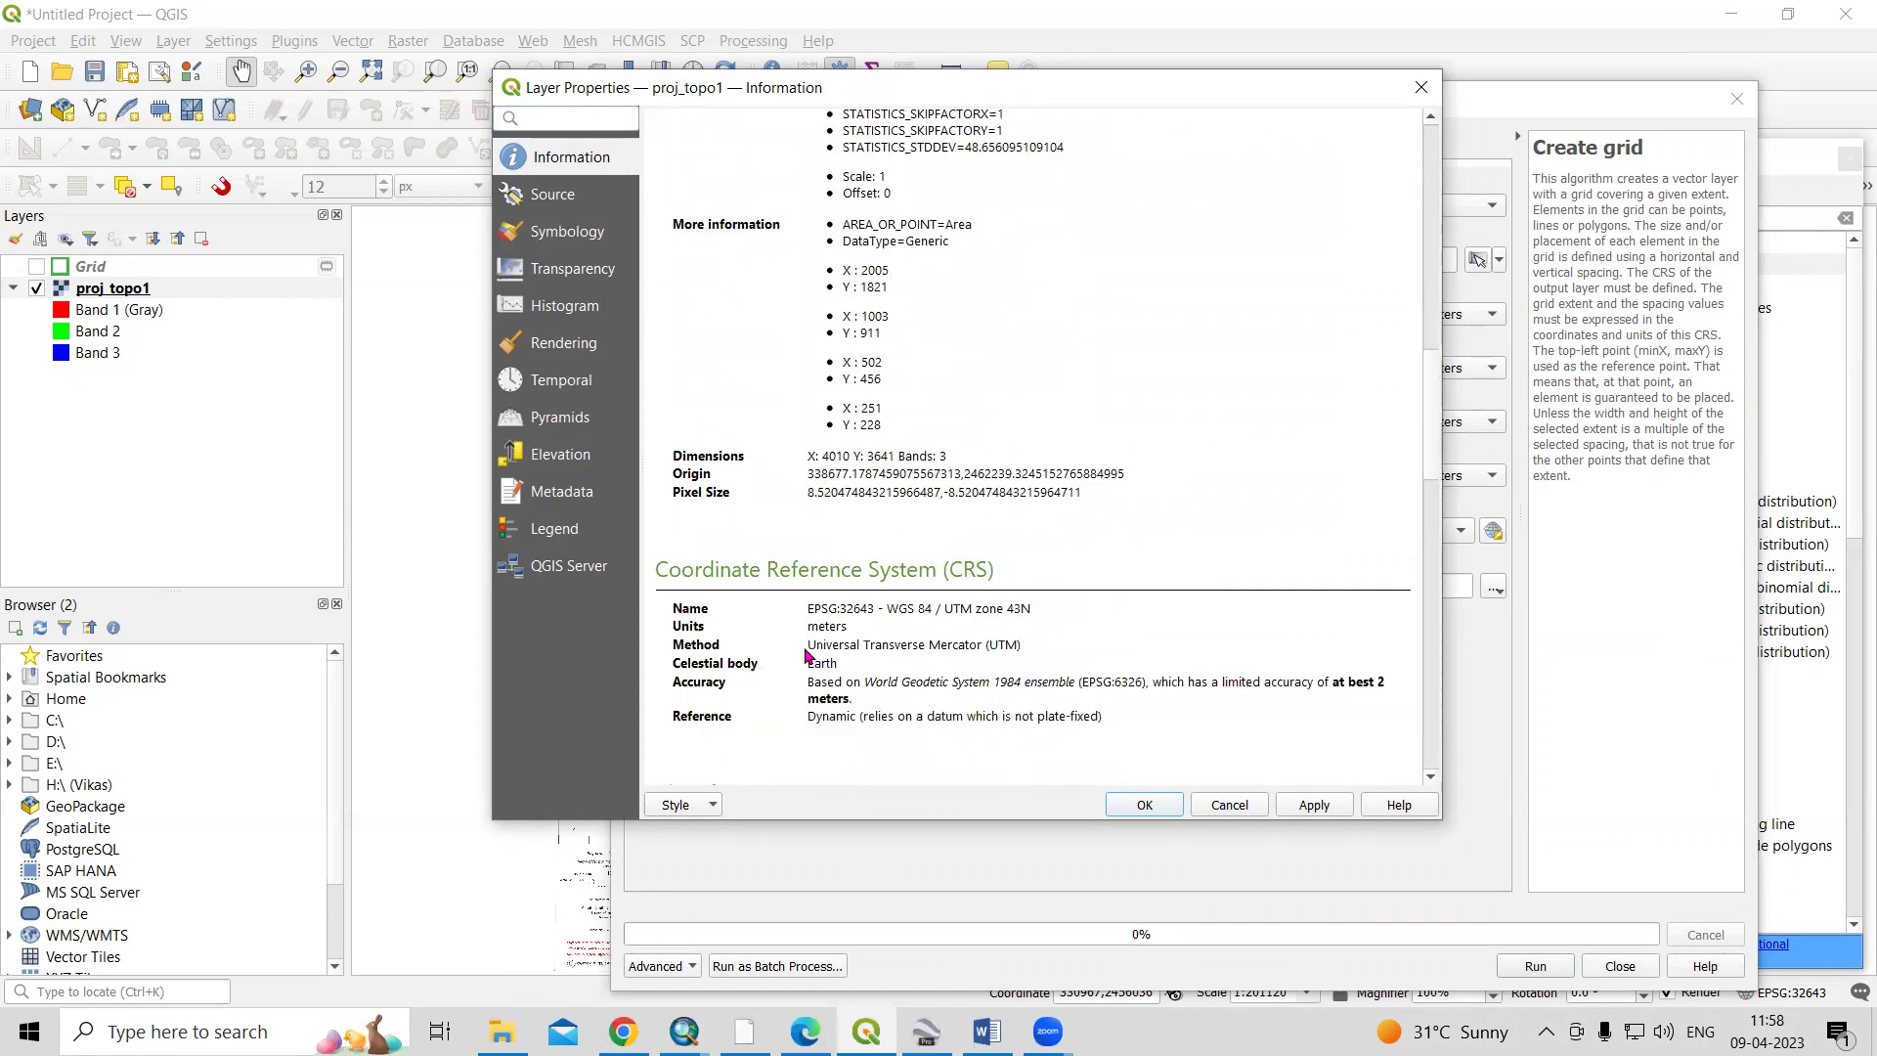
triple_click(949, 609)
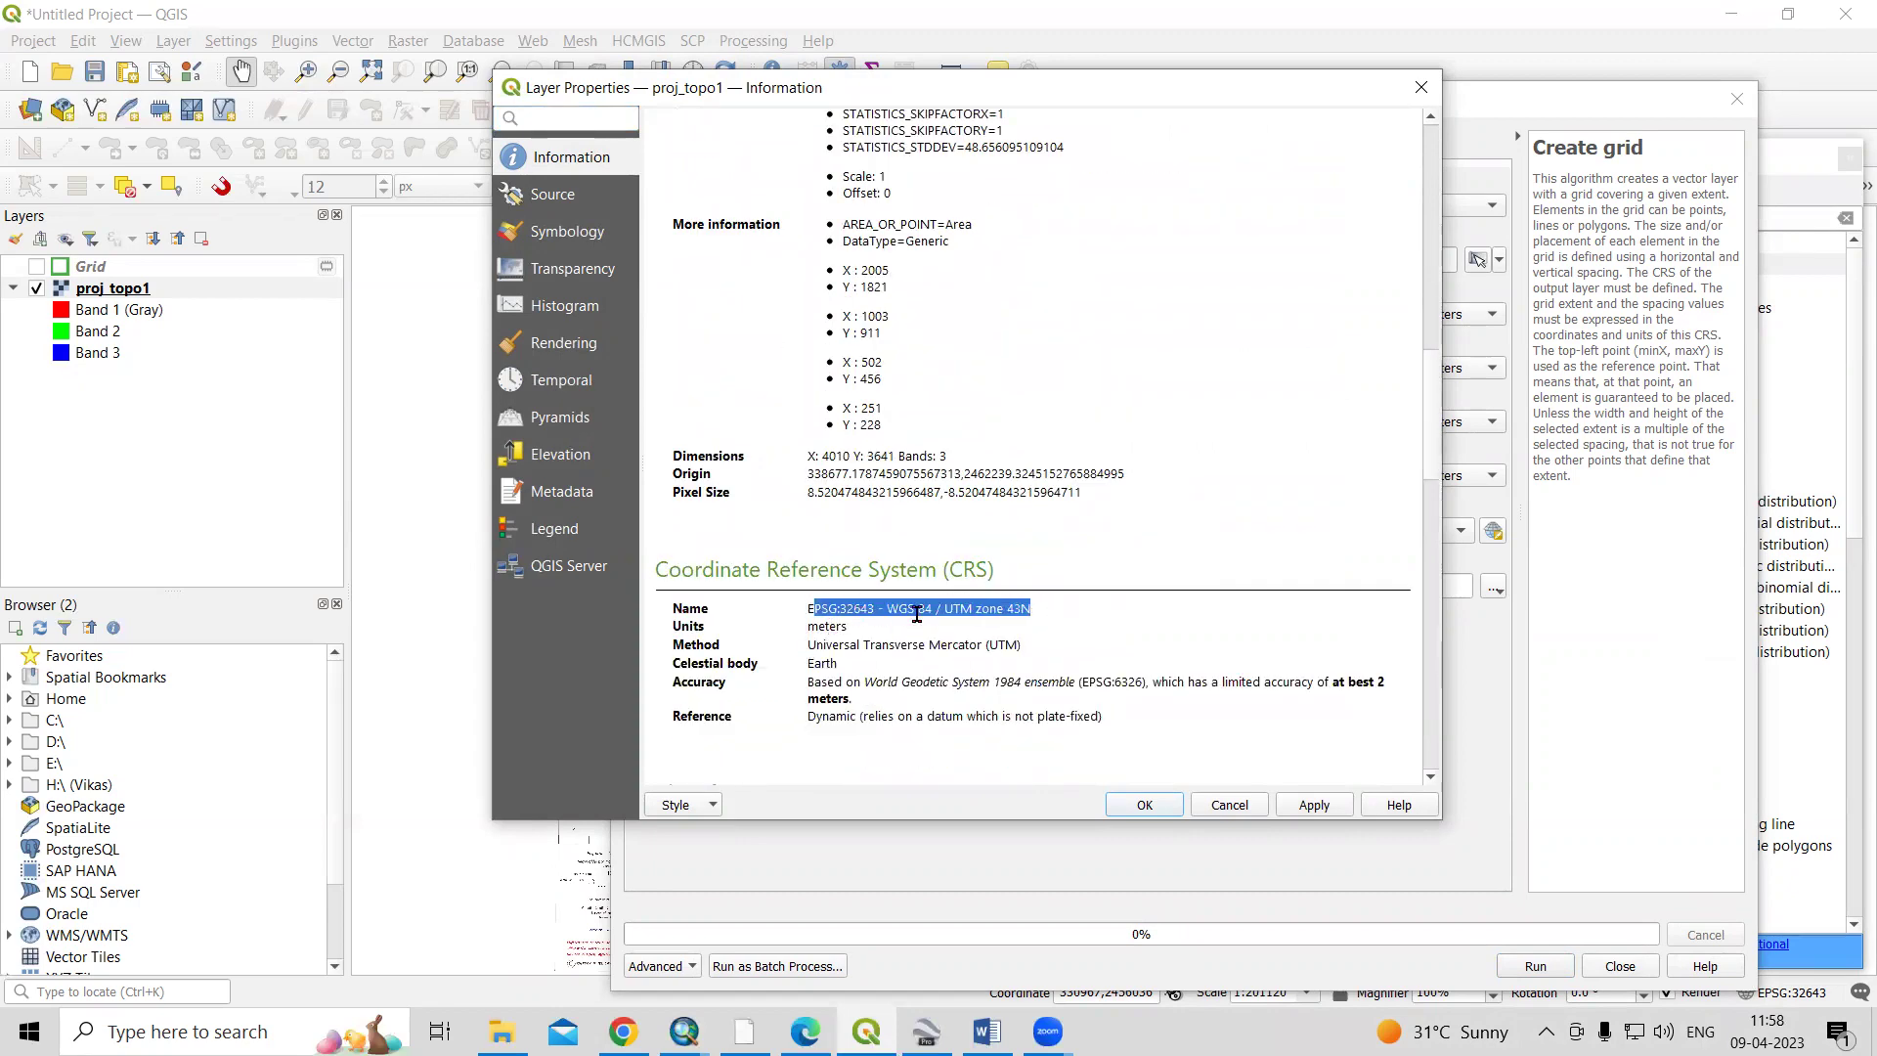
left_click(849, 610)
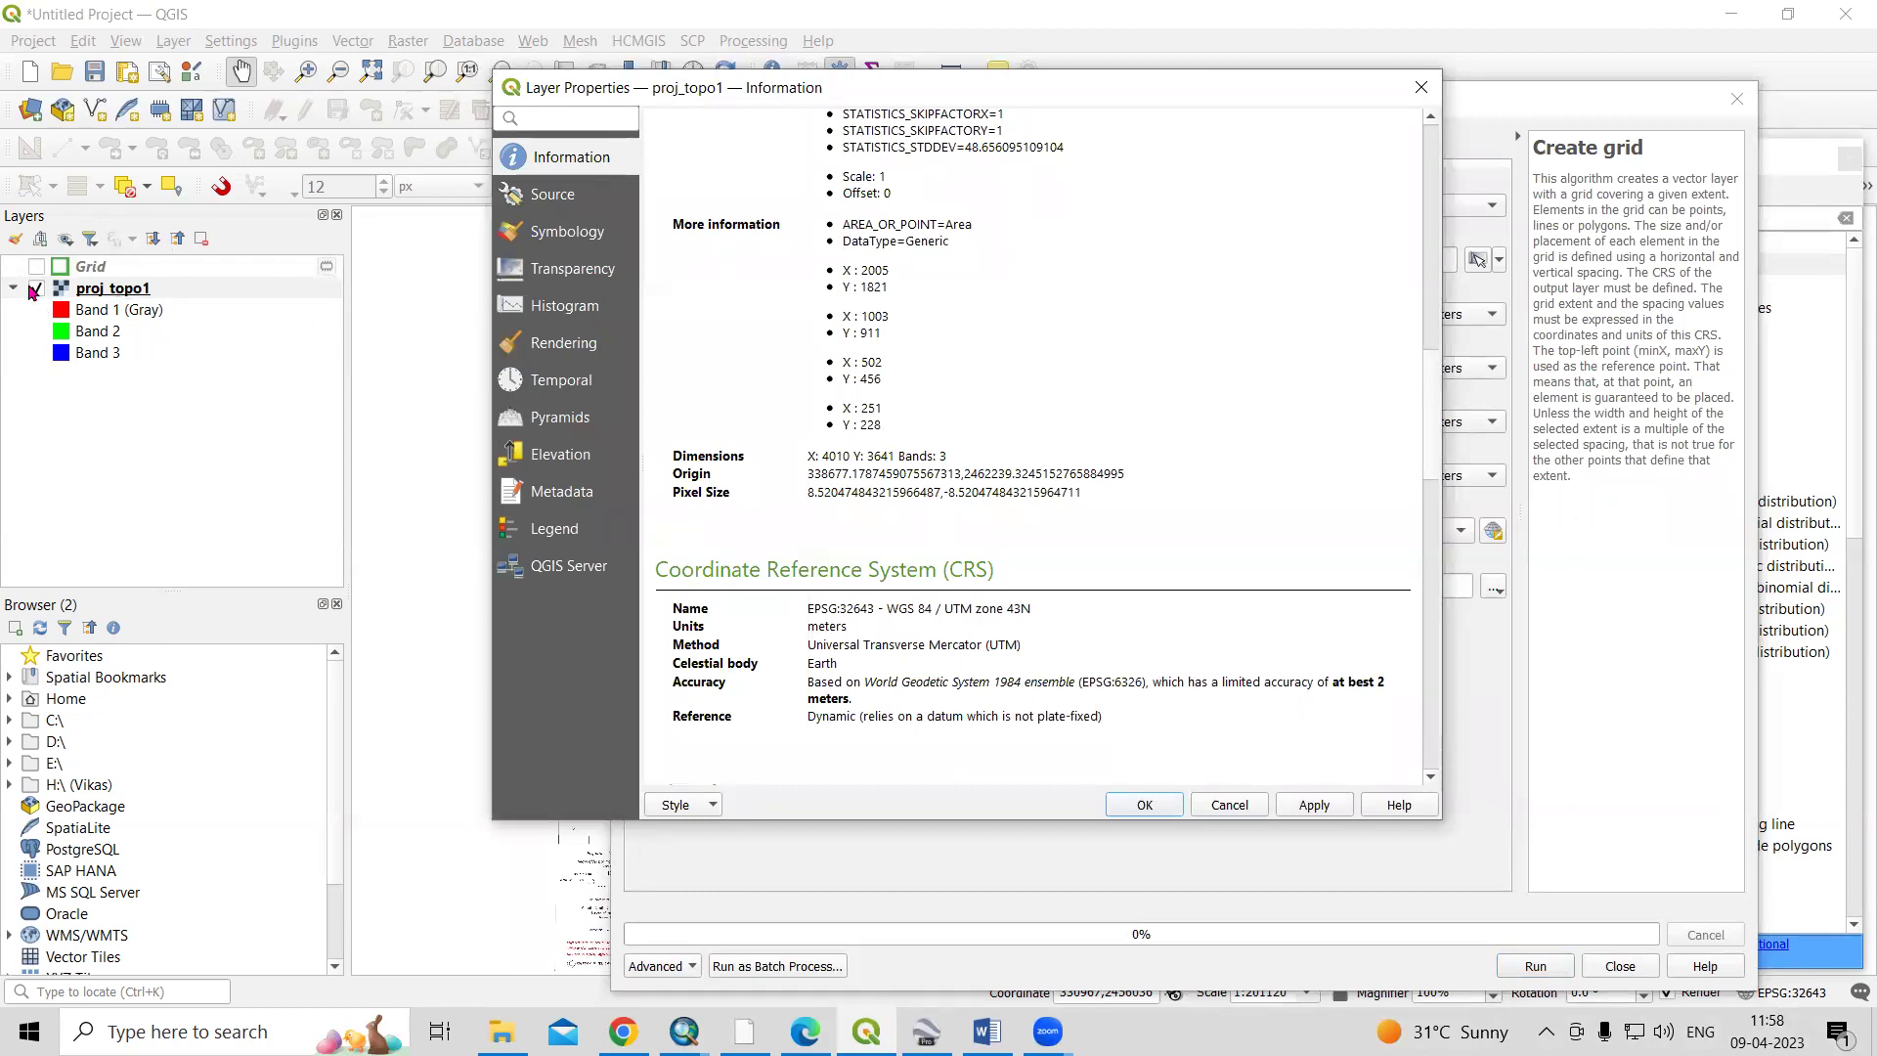
left_click(1215, 805)
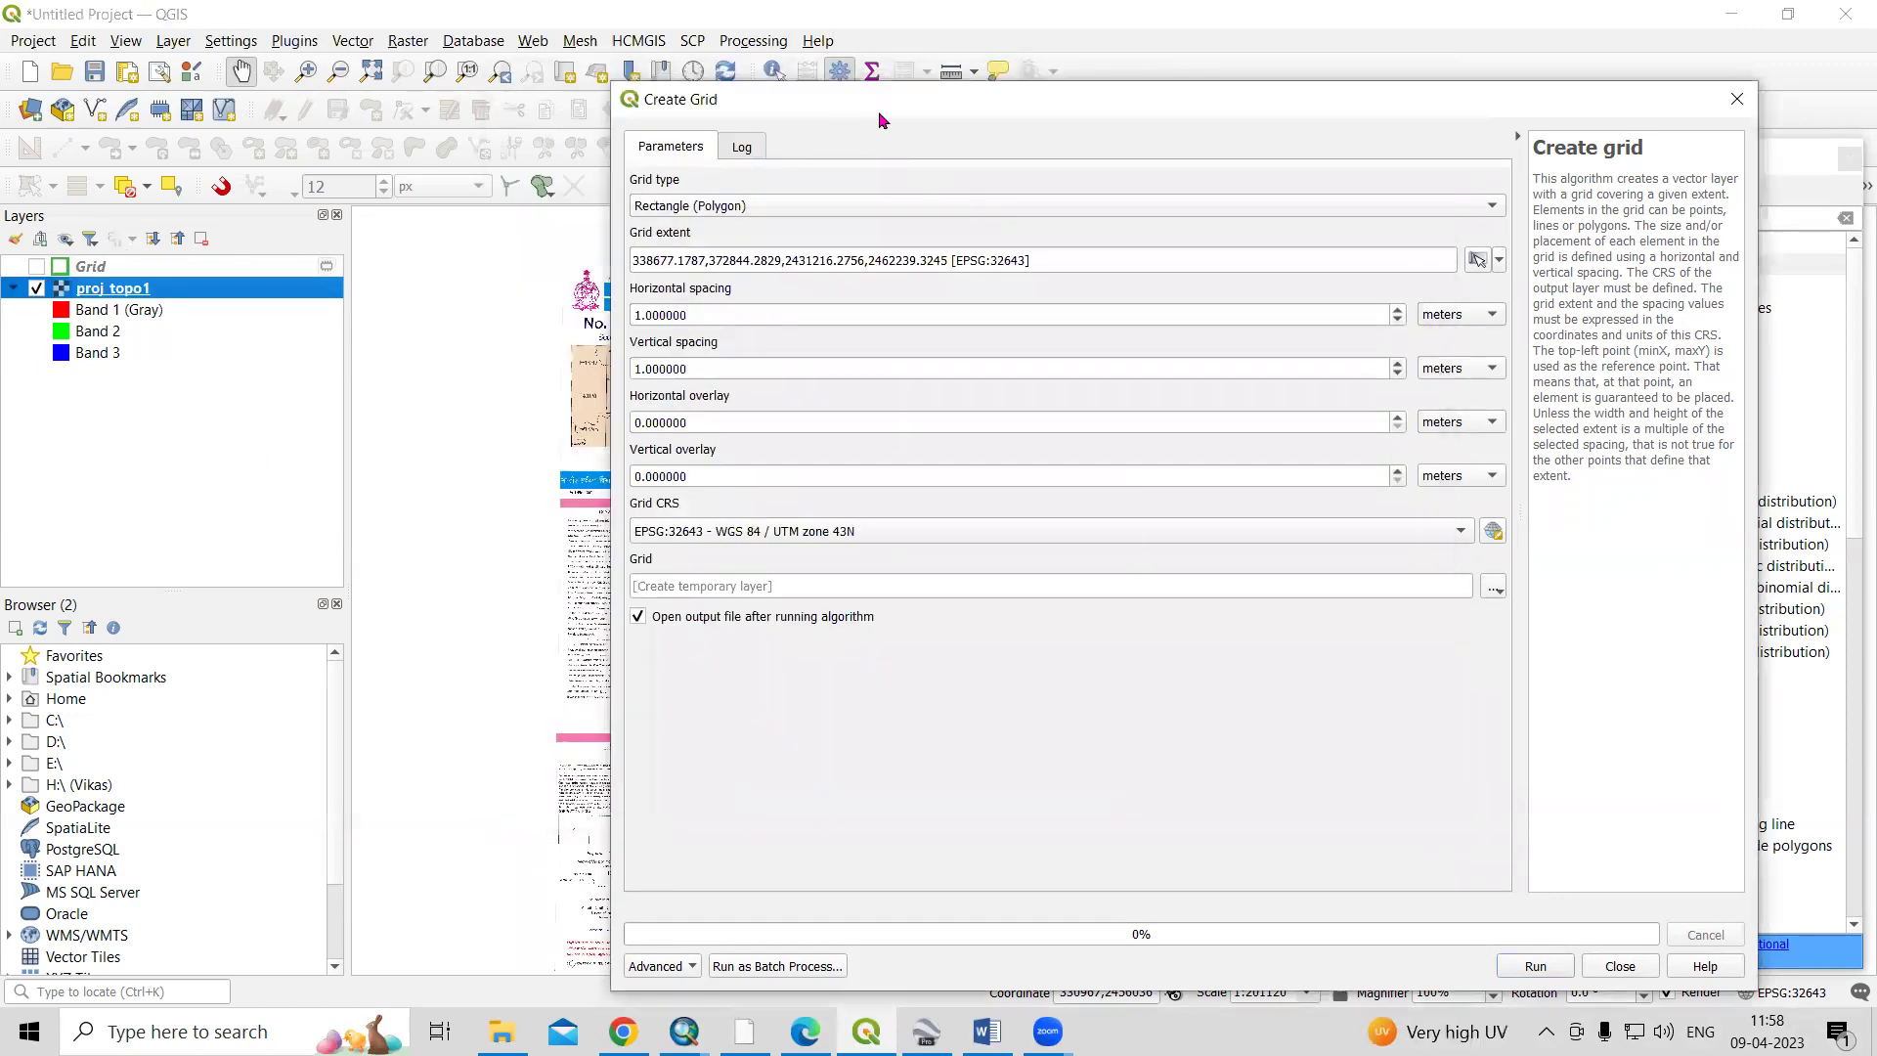
left_click_drag(878, 119, 982, 144)
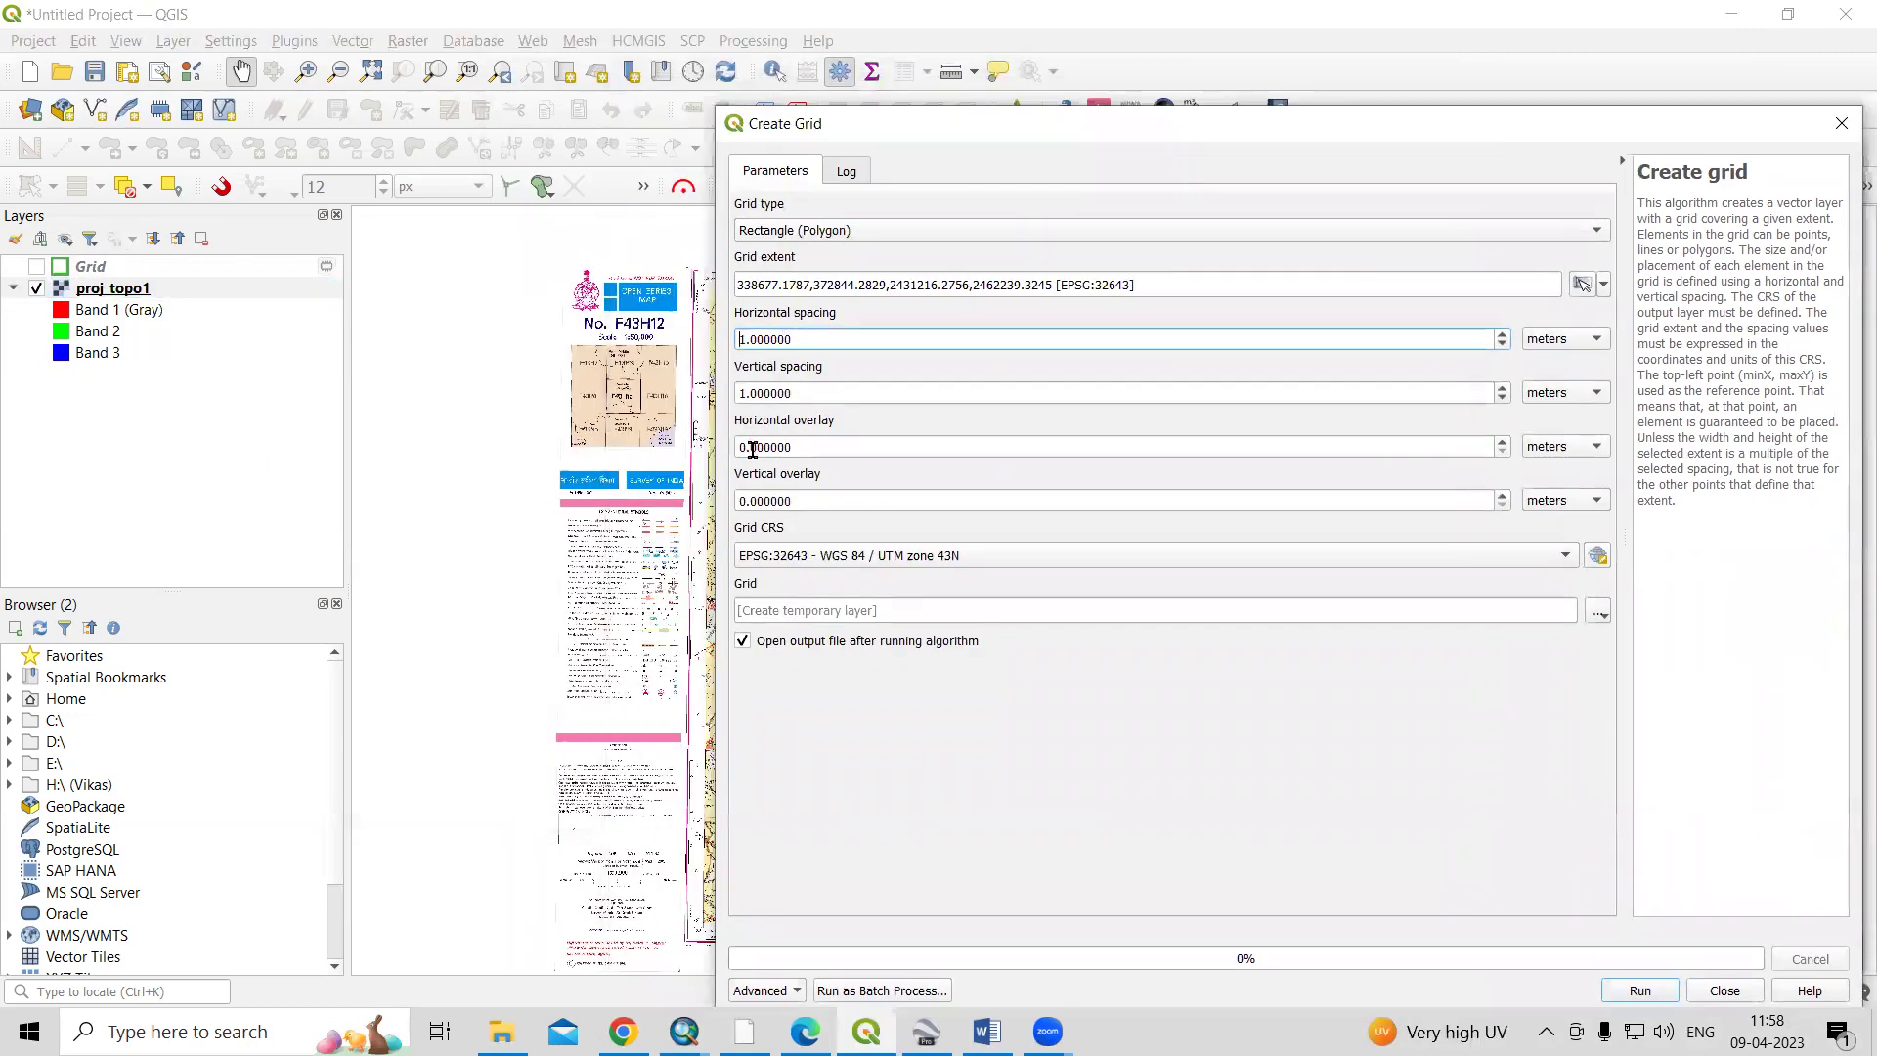
Set both the horizontal and vertical grid spacing to 5 kilometers
key("BackSpace")
left_click(745, 391)
key("BackSpace")
type("5")
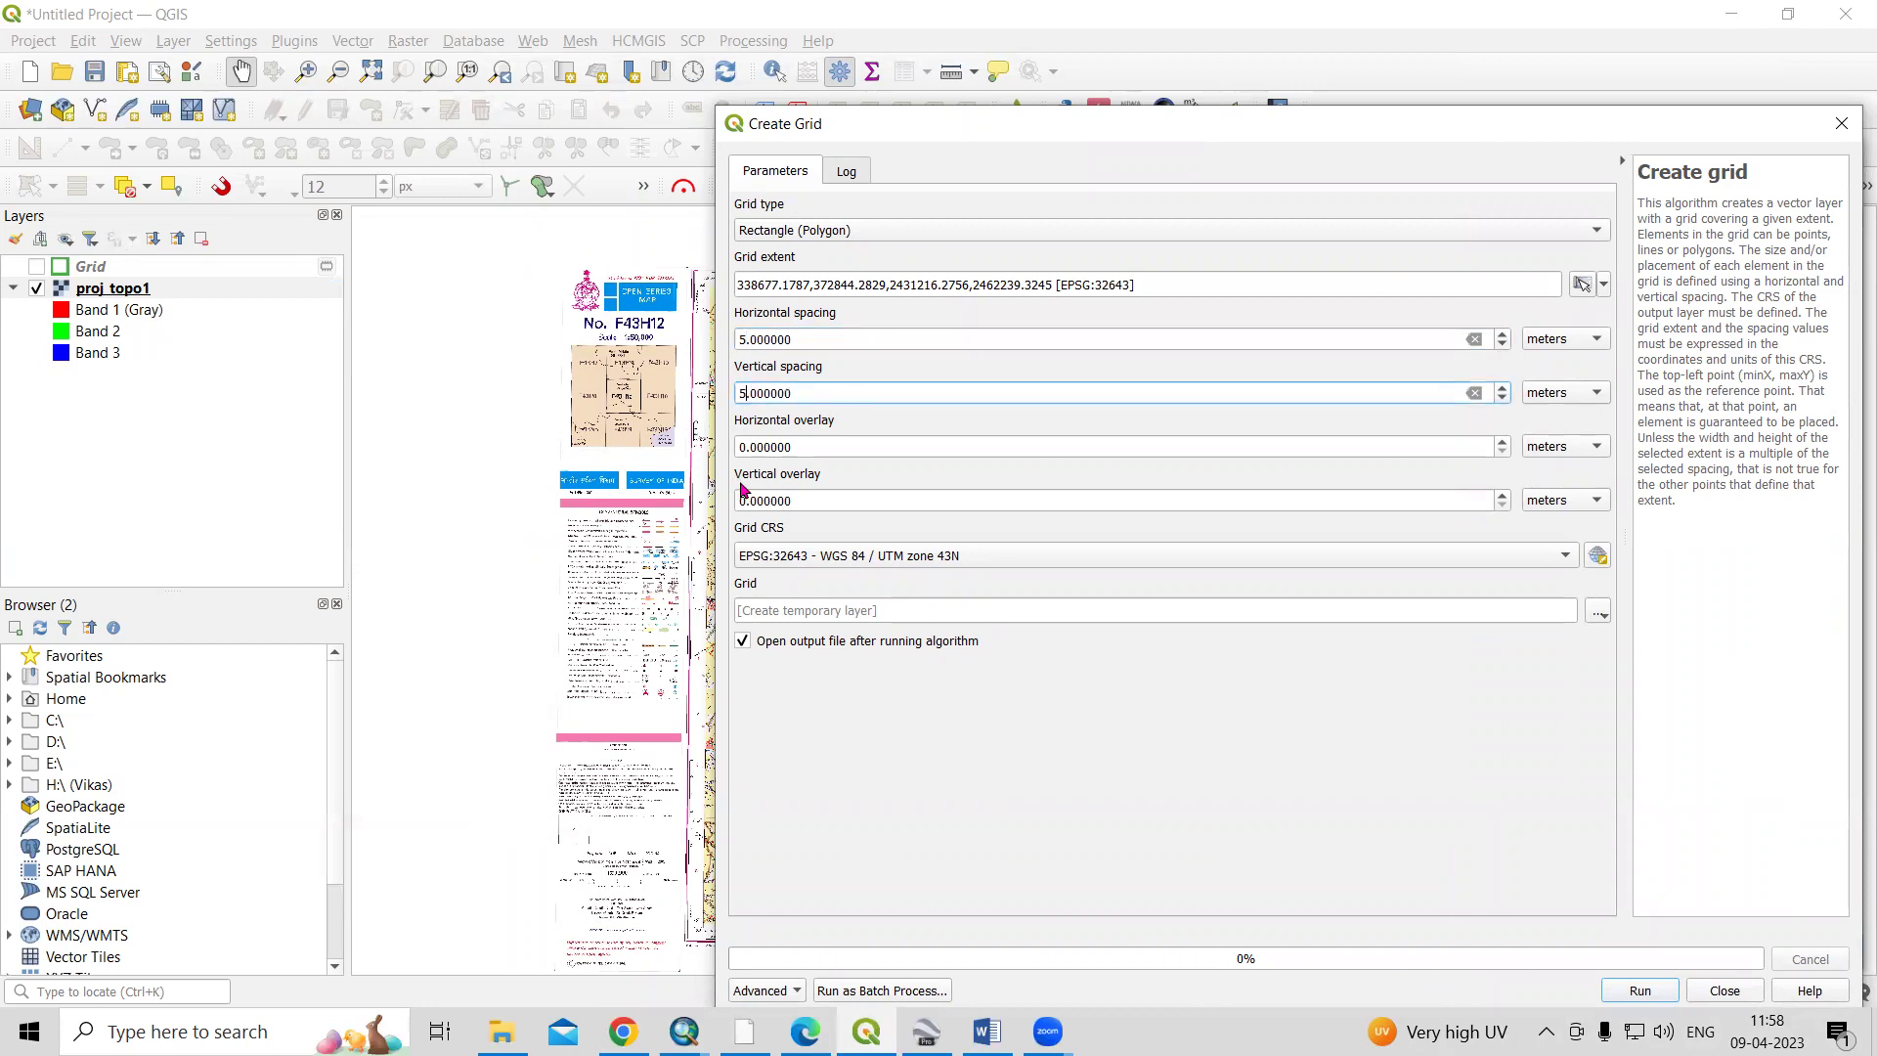
left_click(1542, 347)
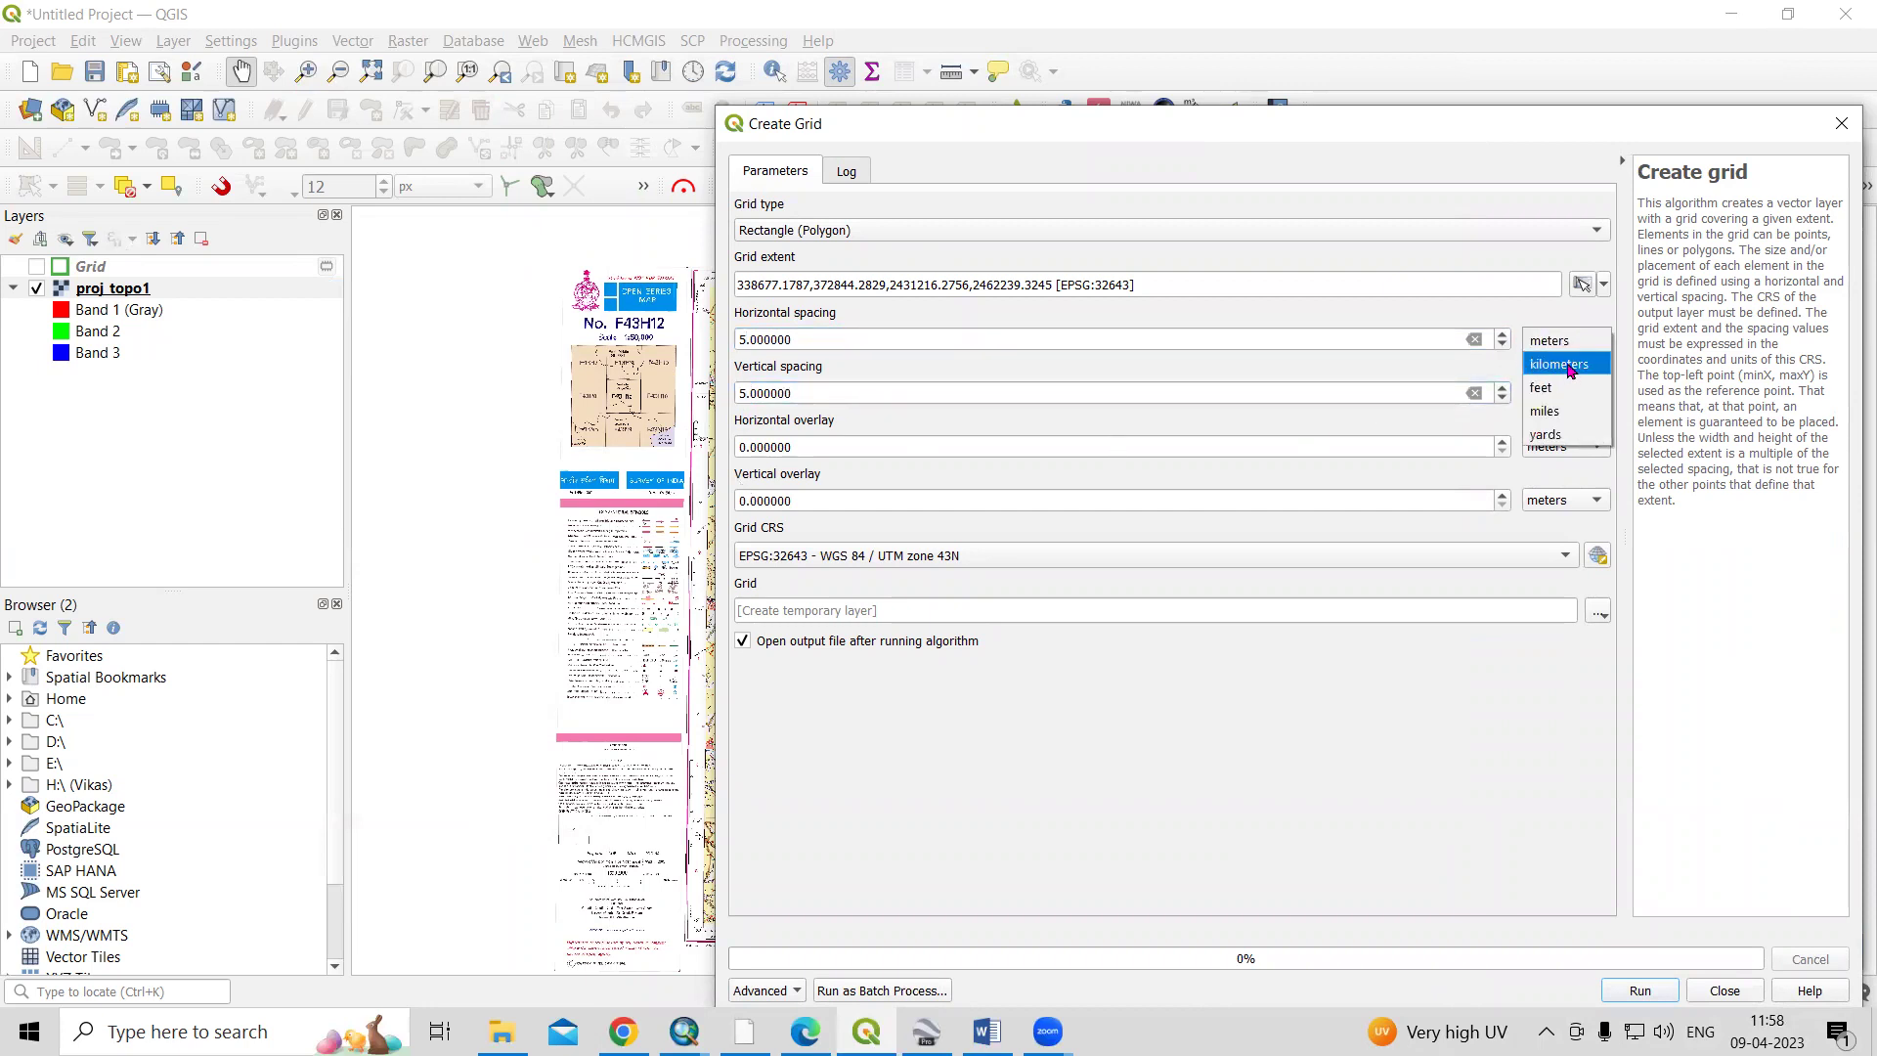
left_click(1568, 367)
left_click(1556, 401)
left_click(1573, 421)
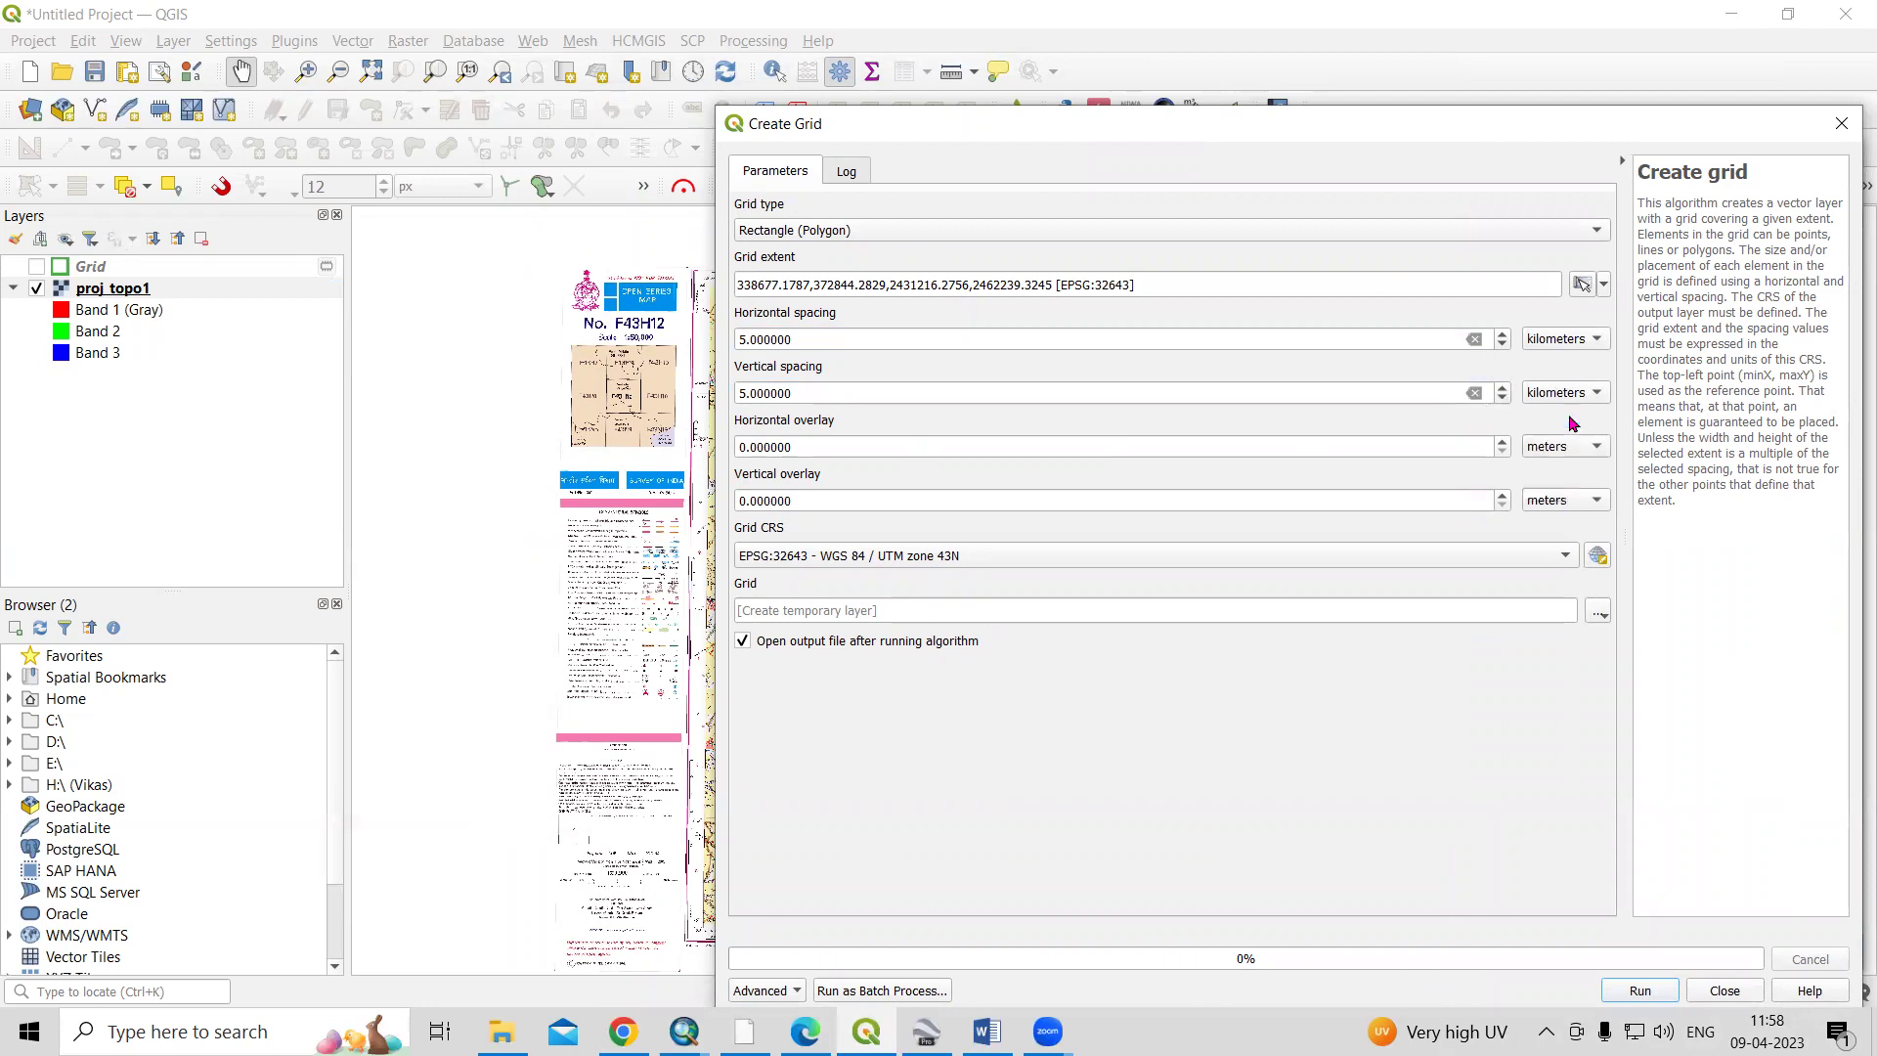
Use EPSG:32643 - WGS 84 / UTM zone 43N as the grid CRS, run Create Grid to a temporary layer, and close the dialog
left_click(1055, 558)
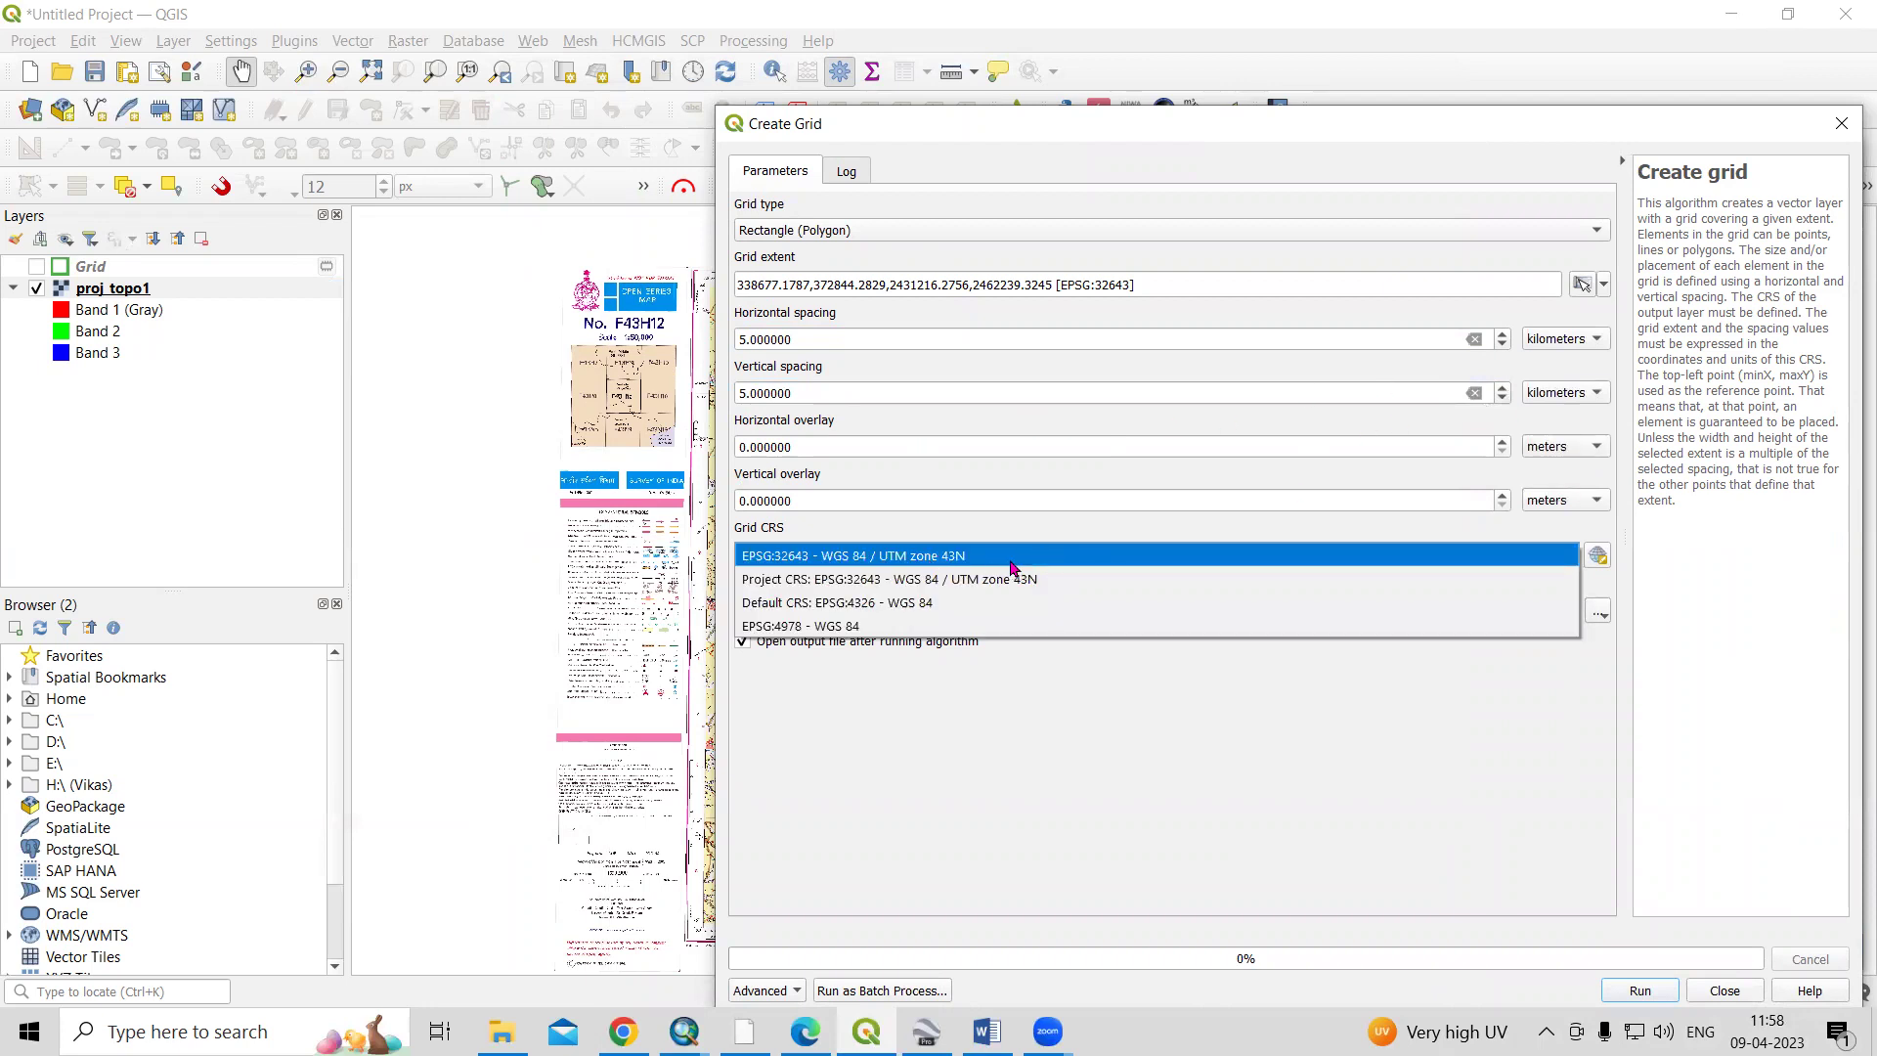
left_click(1012, 557)
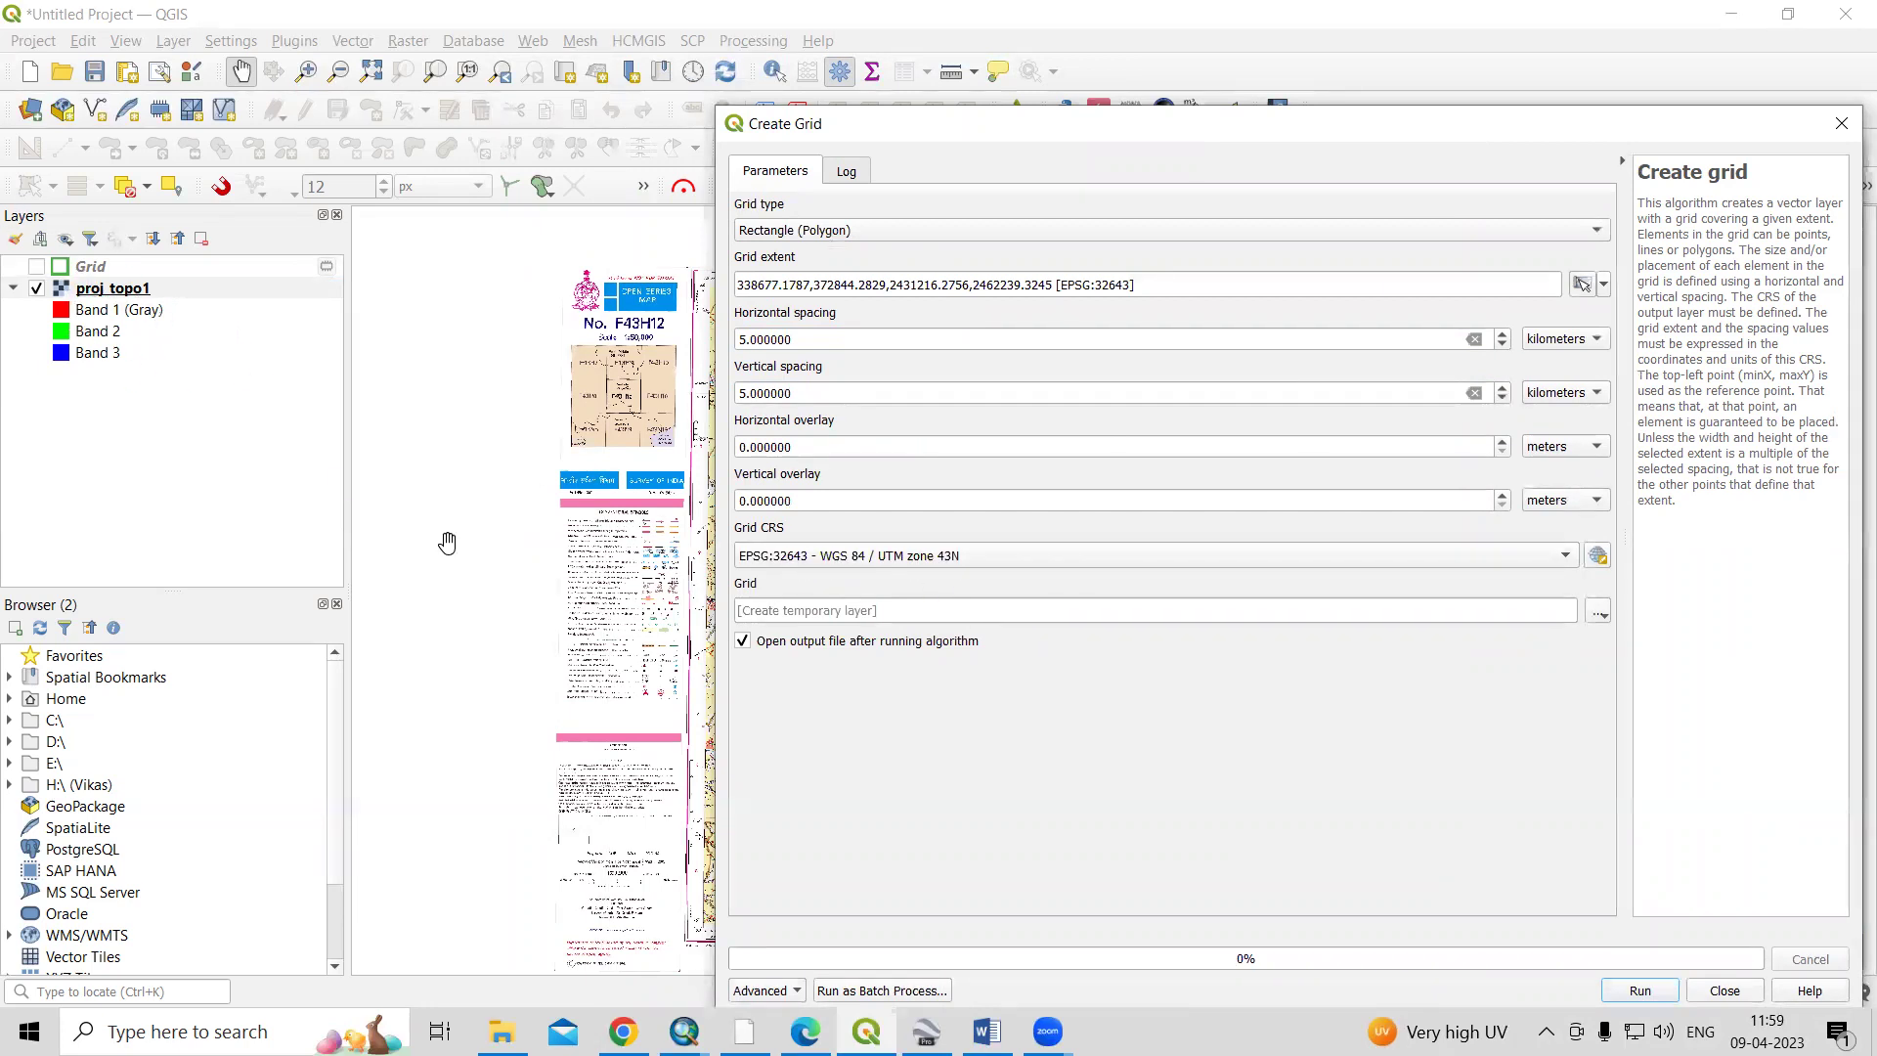
left_click(1594, 613)
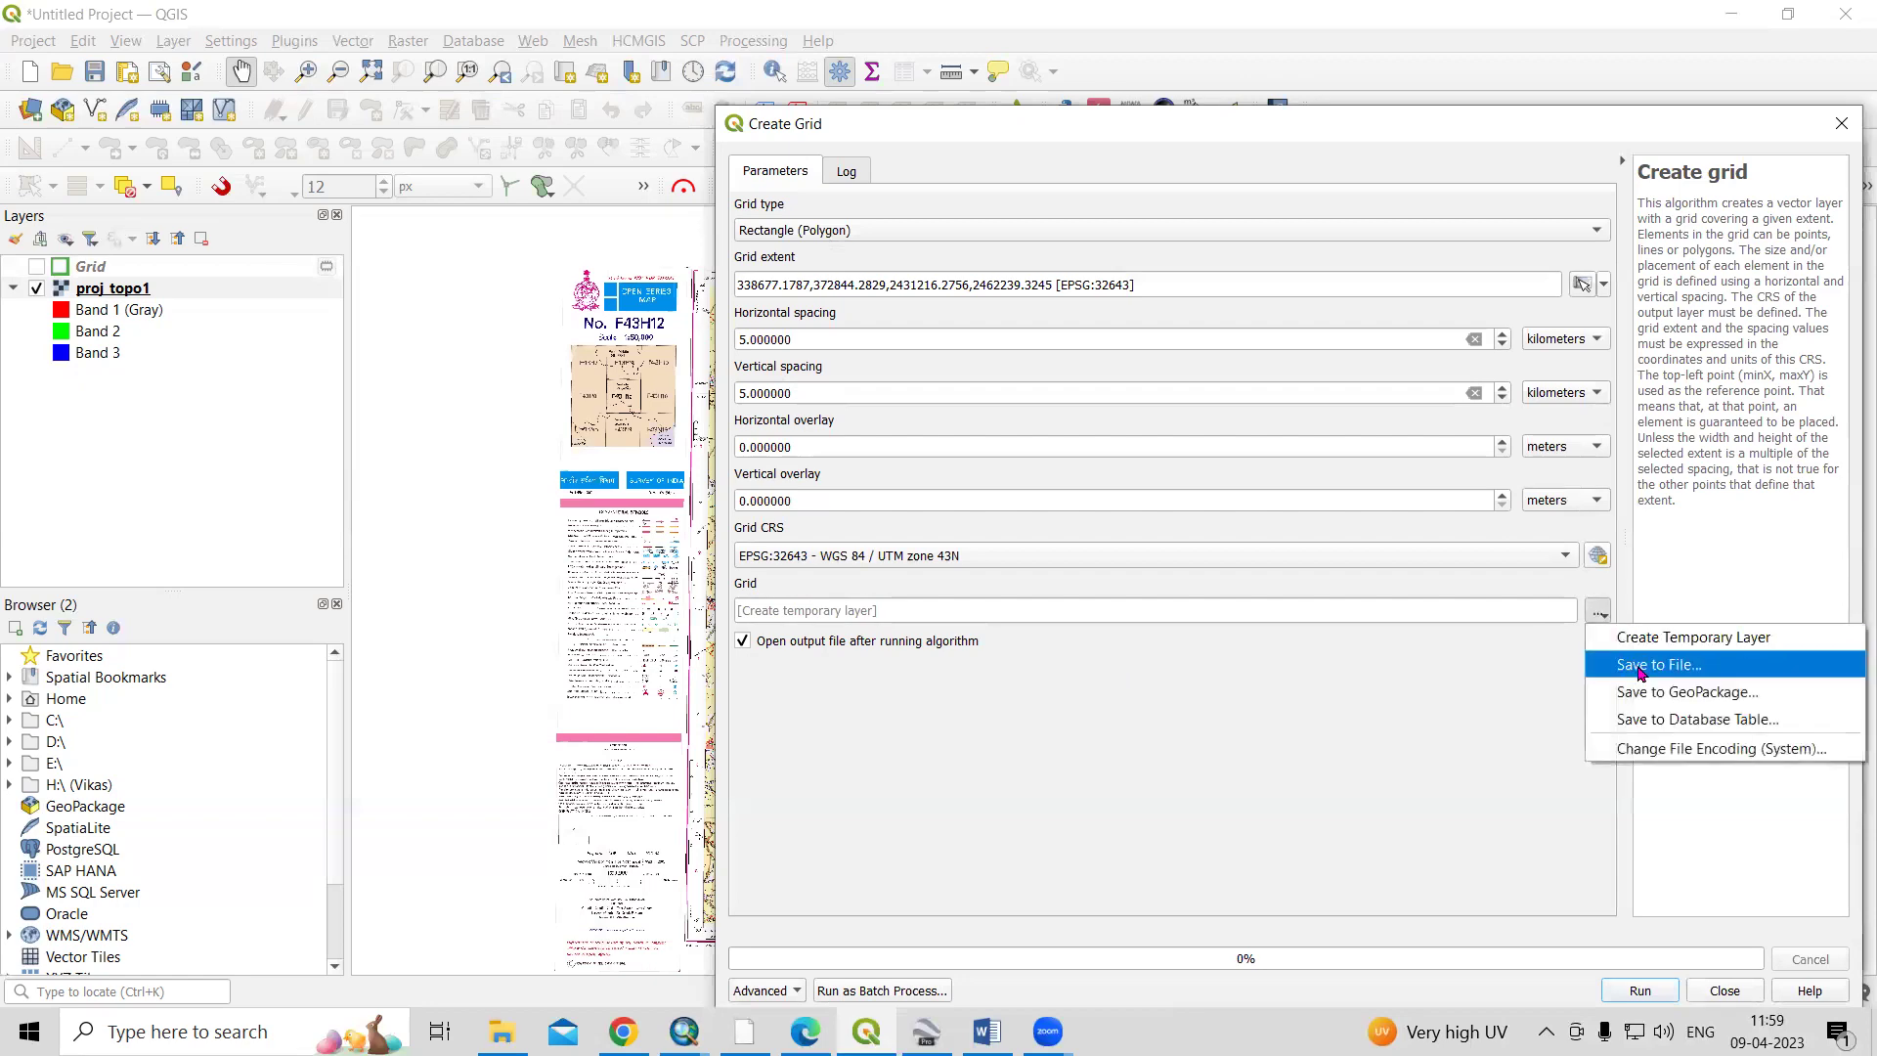
left_click(1463, 682)
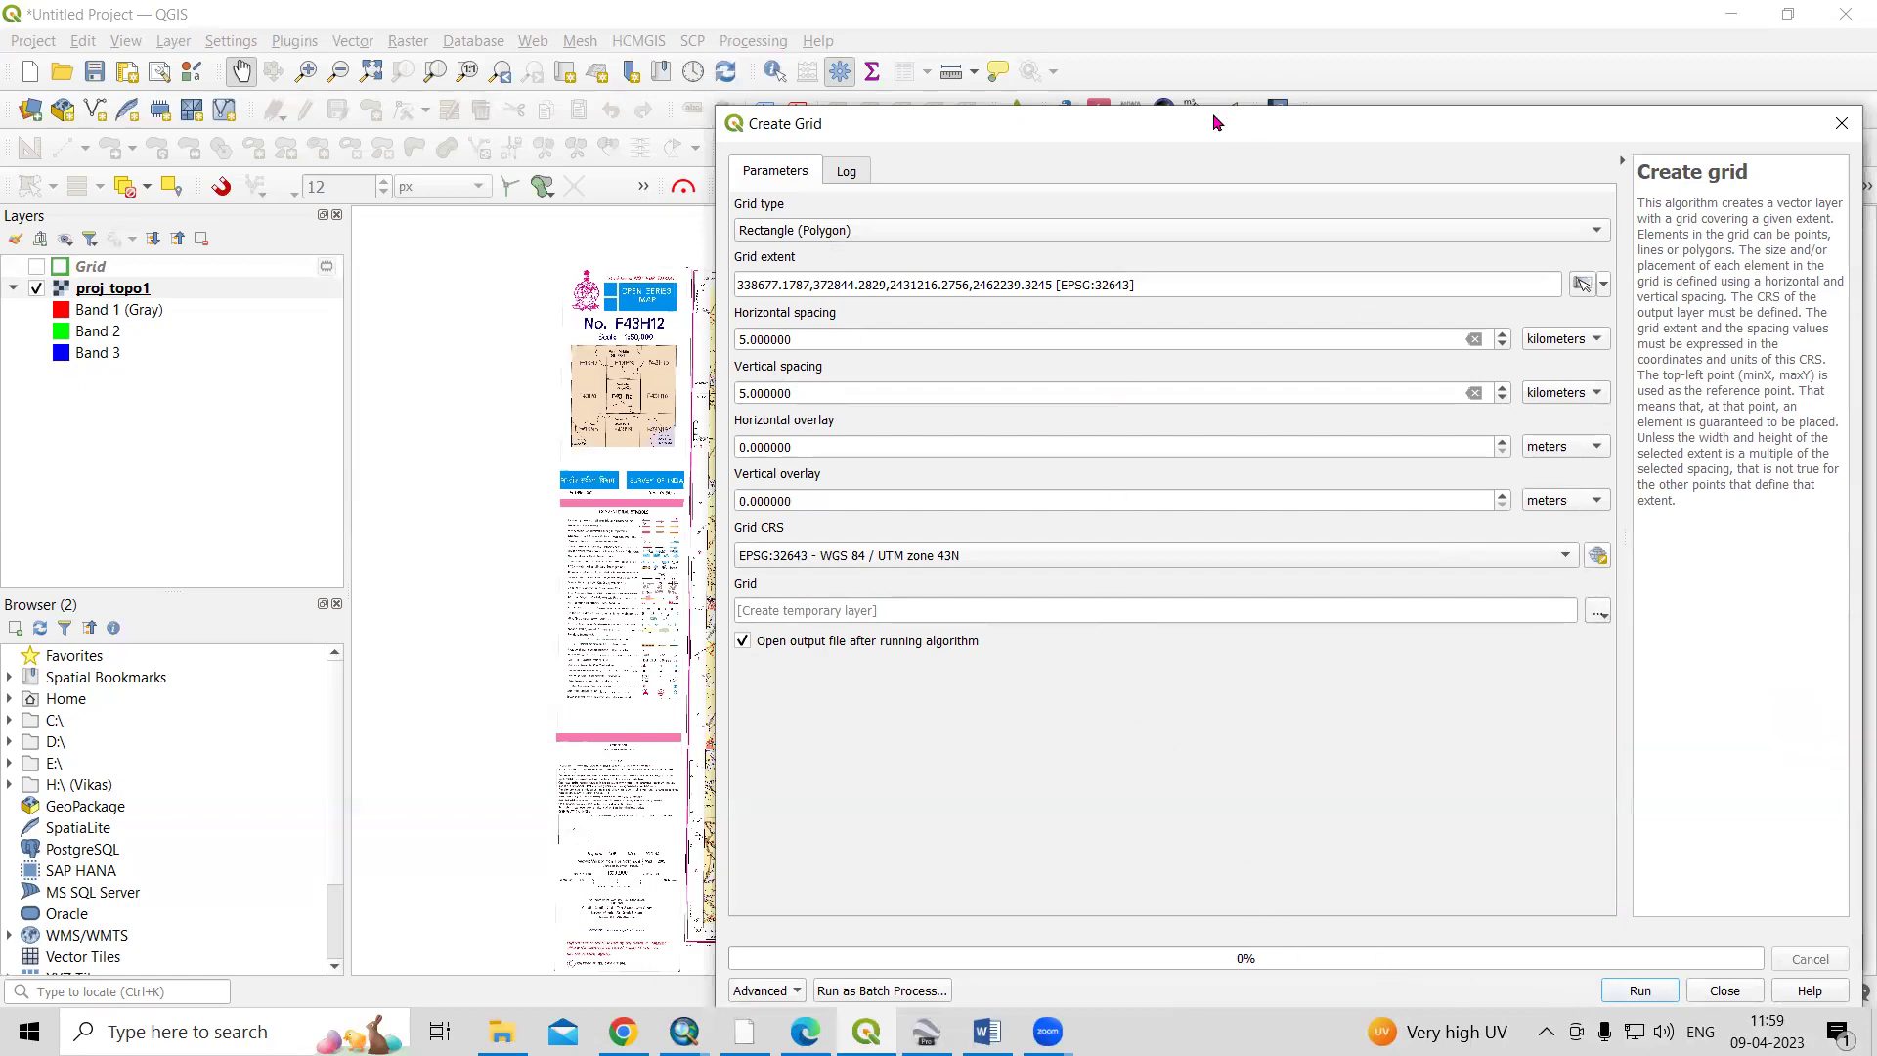
left_click_drag(1242, 133, 1131, 69)
left_click(1528, 928)
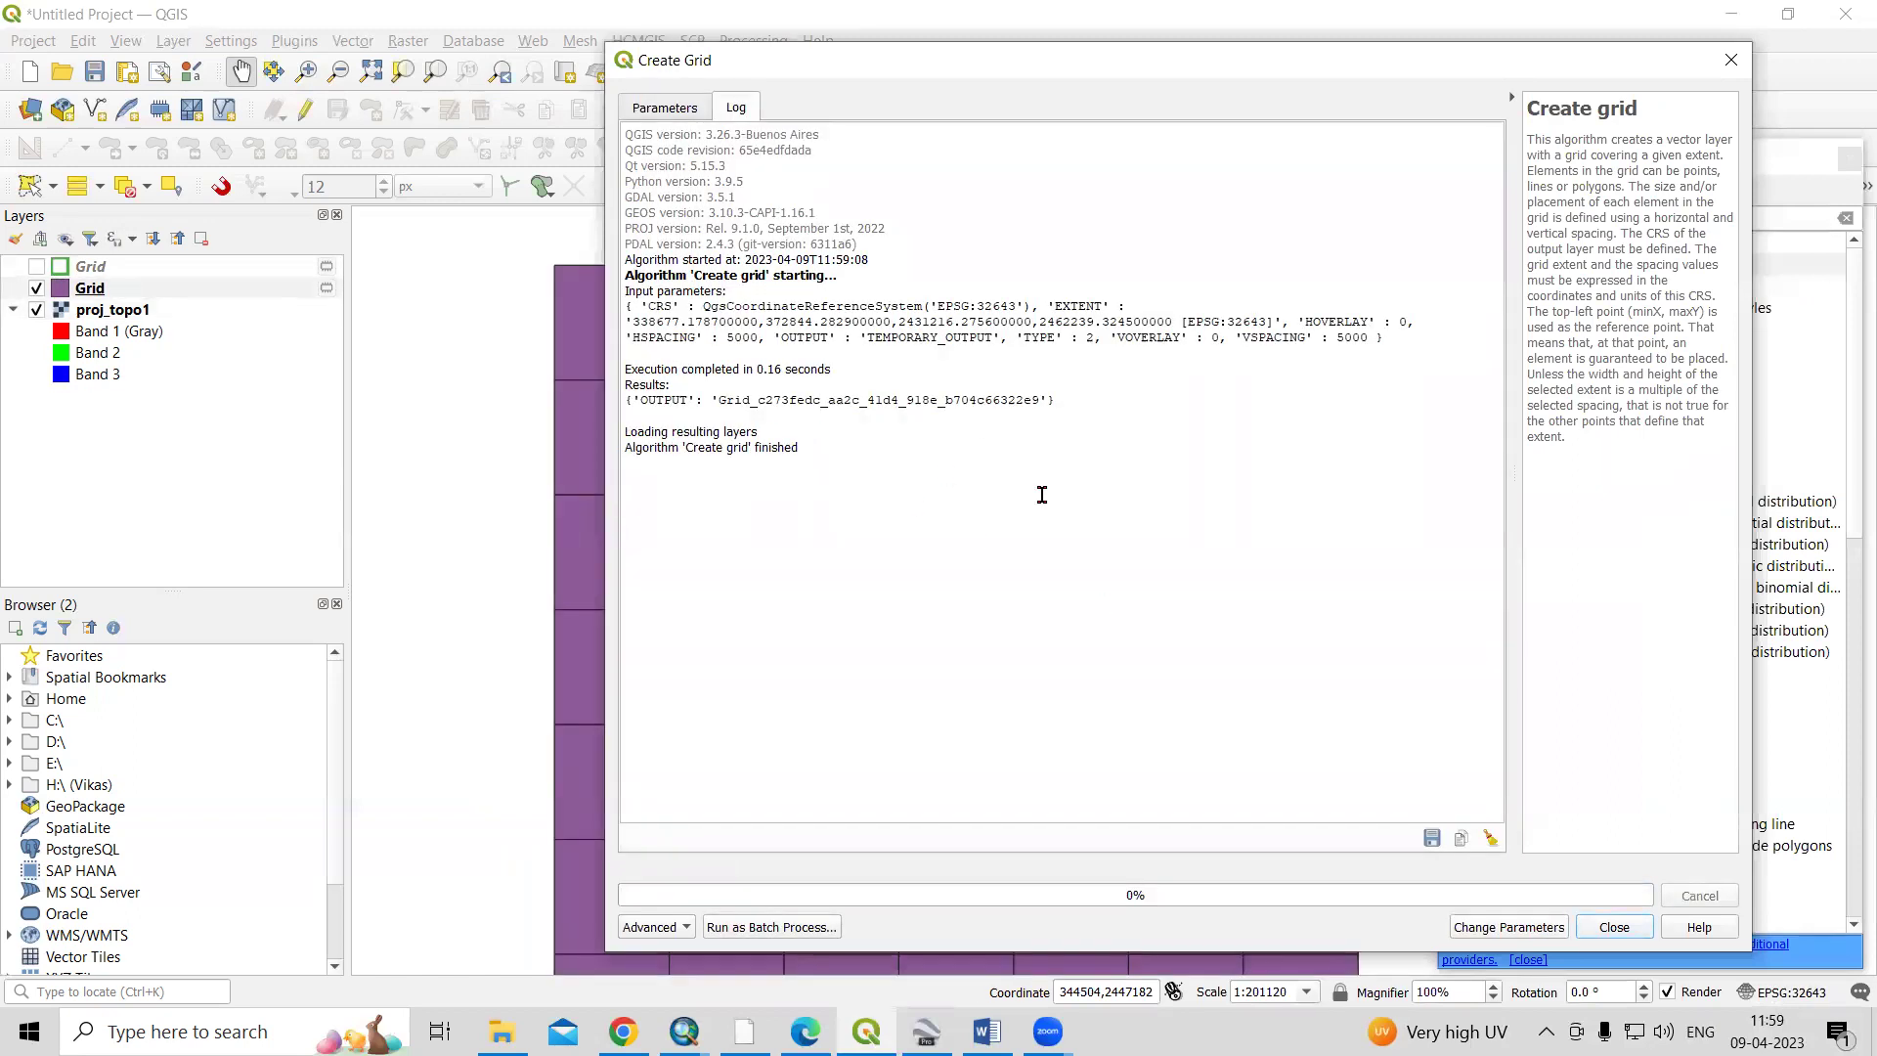
left_click(1615, 927)
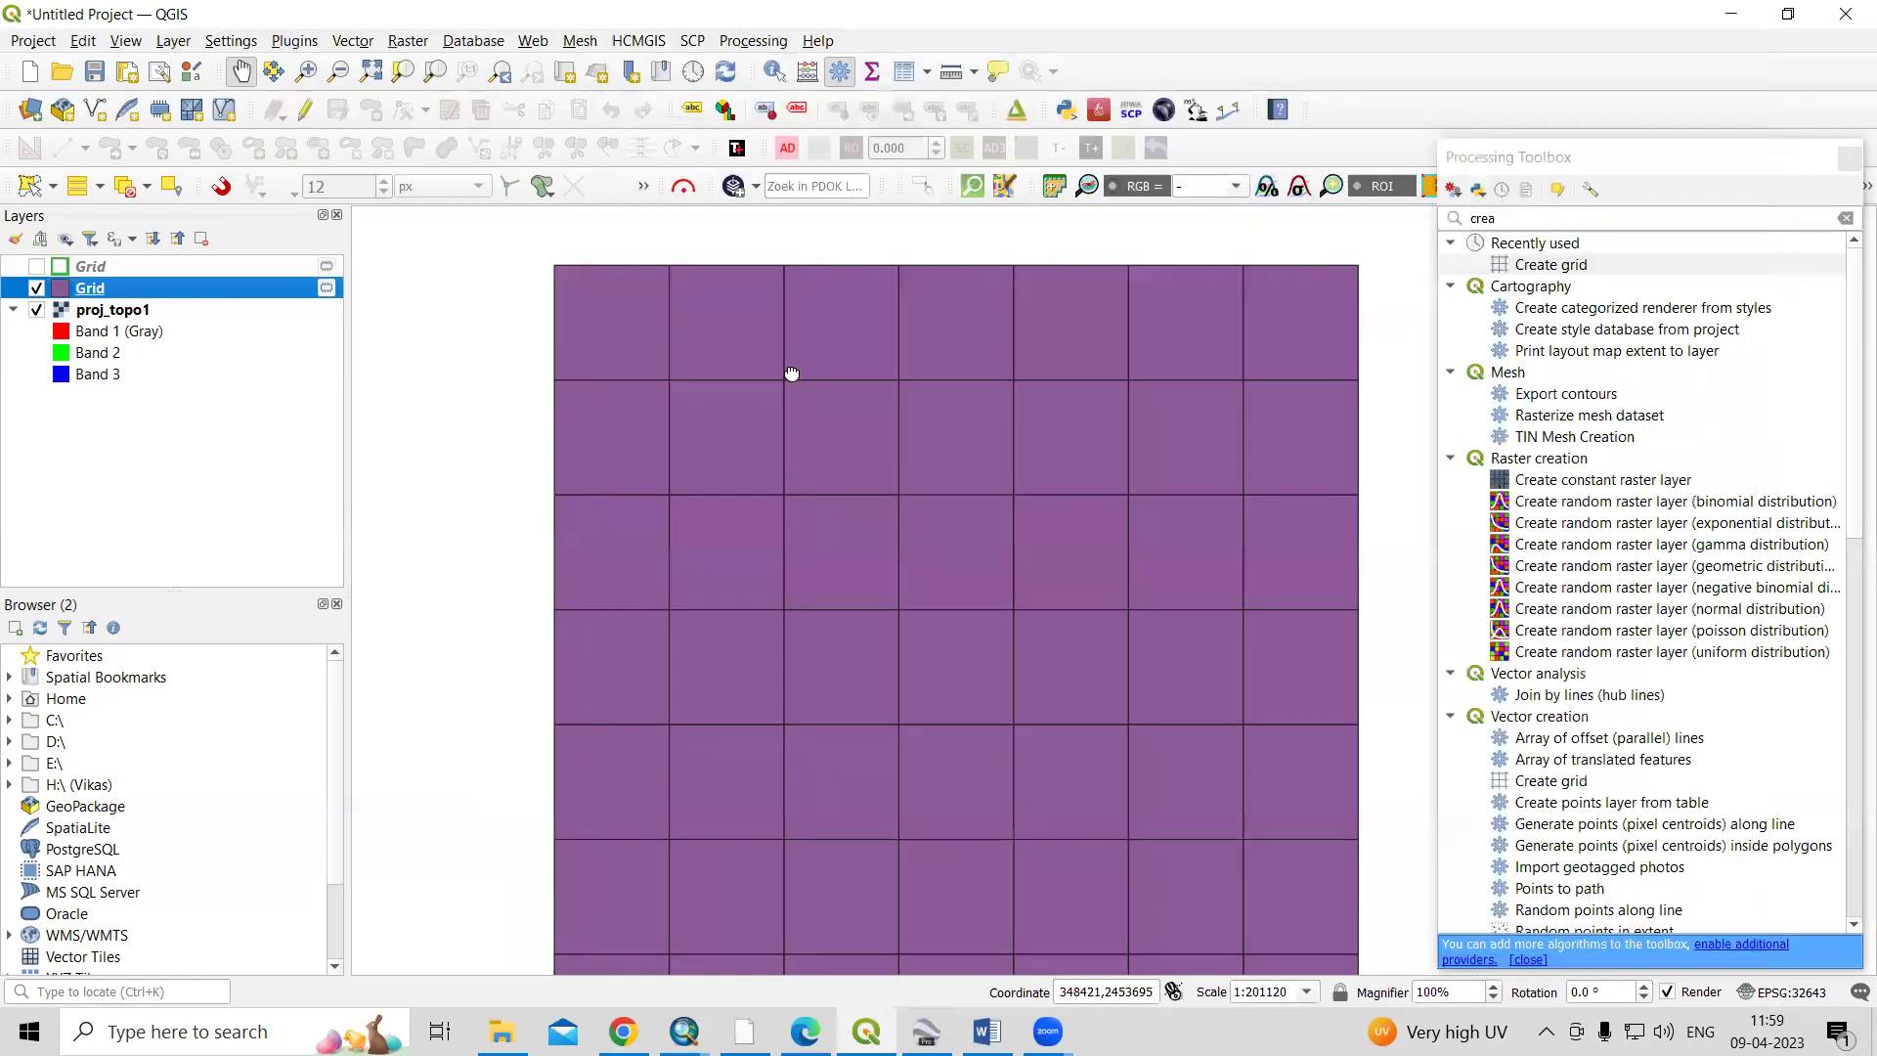
Compare the new grid with the older green Grid layer by showing and hiding the older one, leaving it hidden
left_click_drag(1115, 599, 1106, 498)
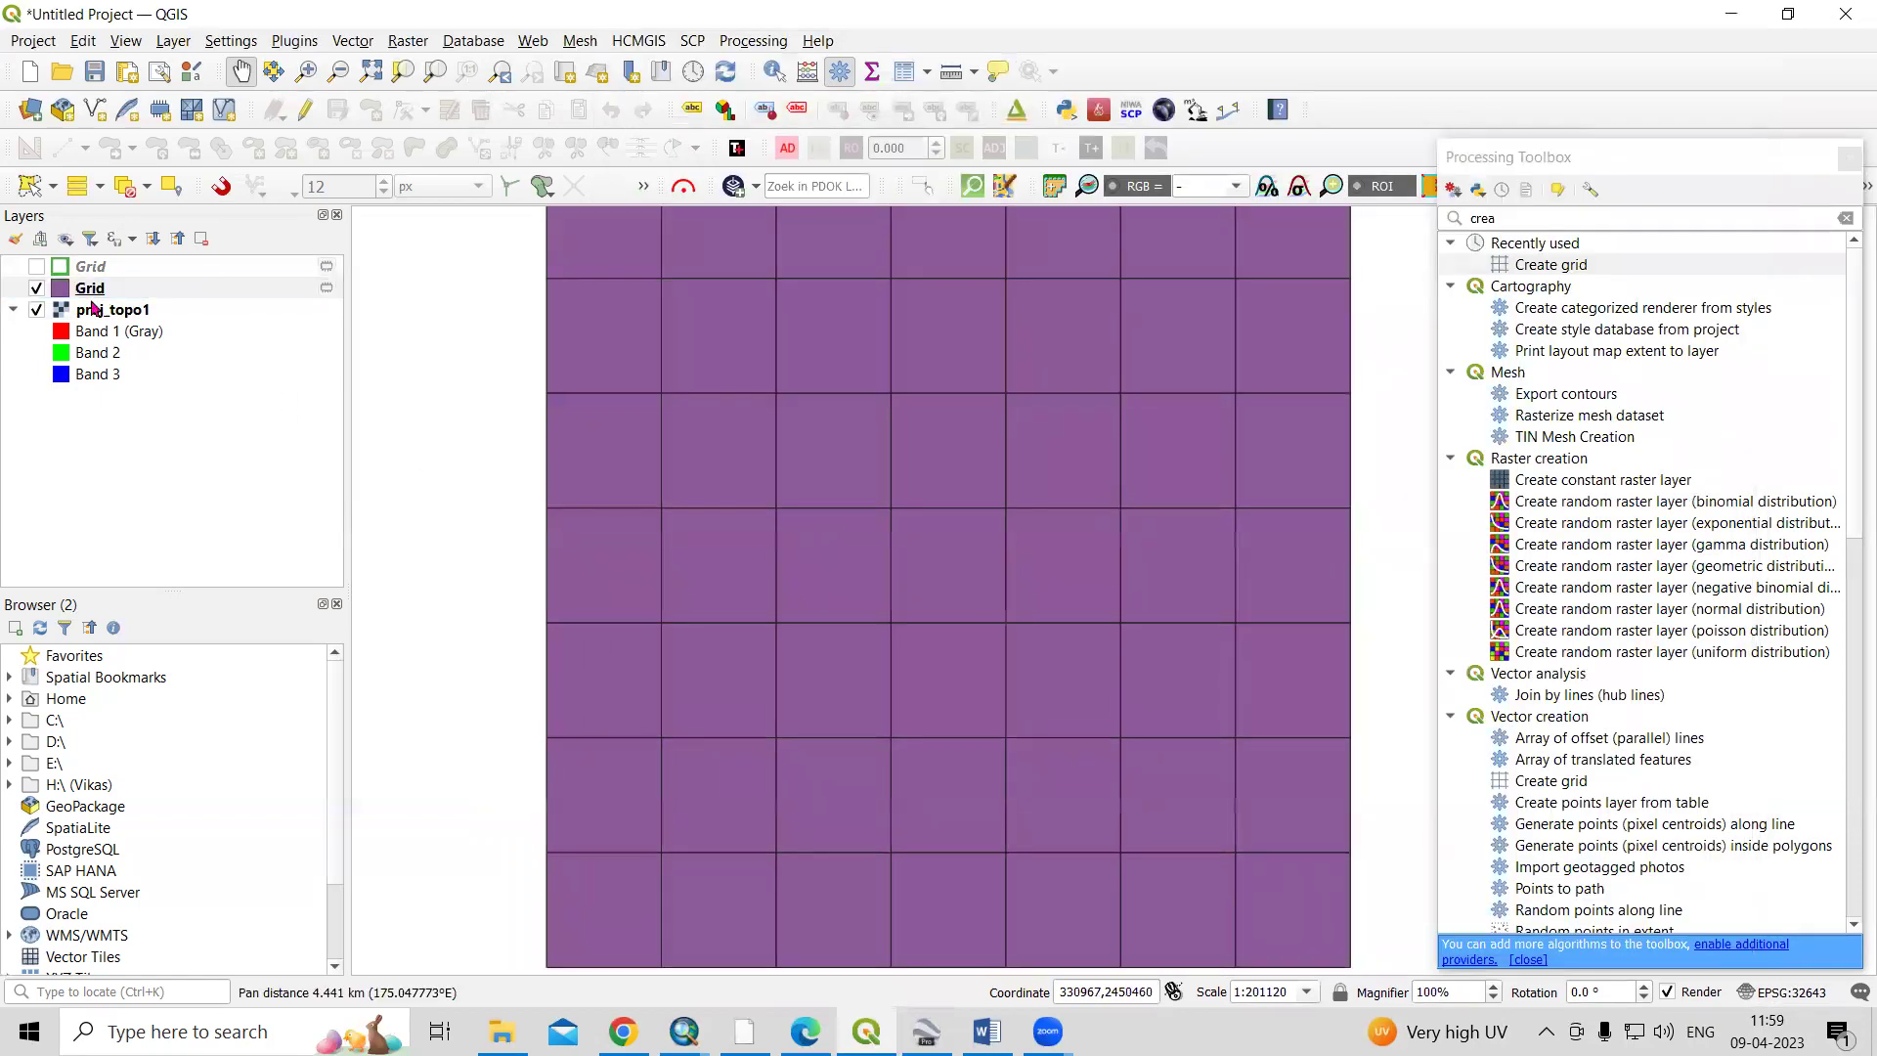
left_click(37, 267)
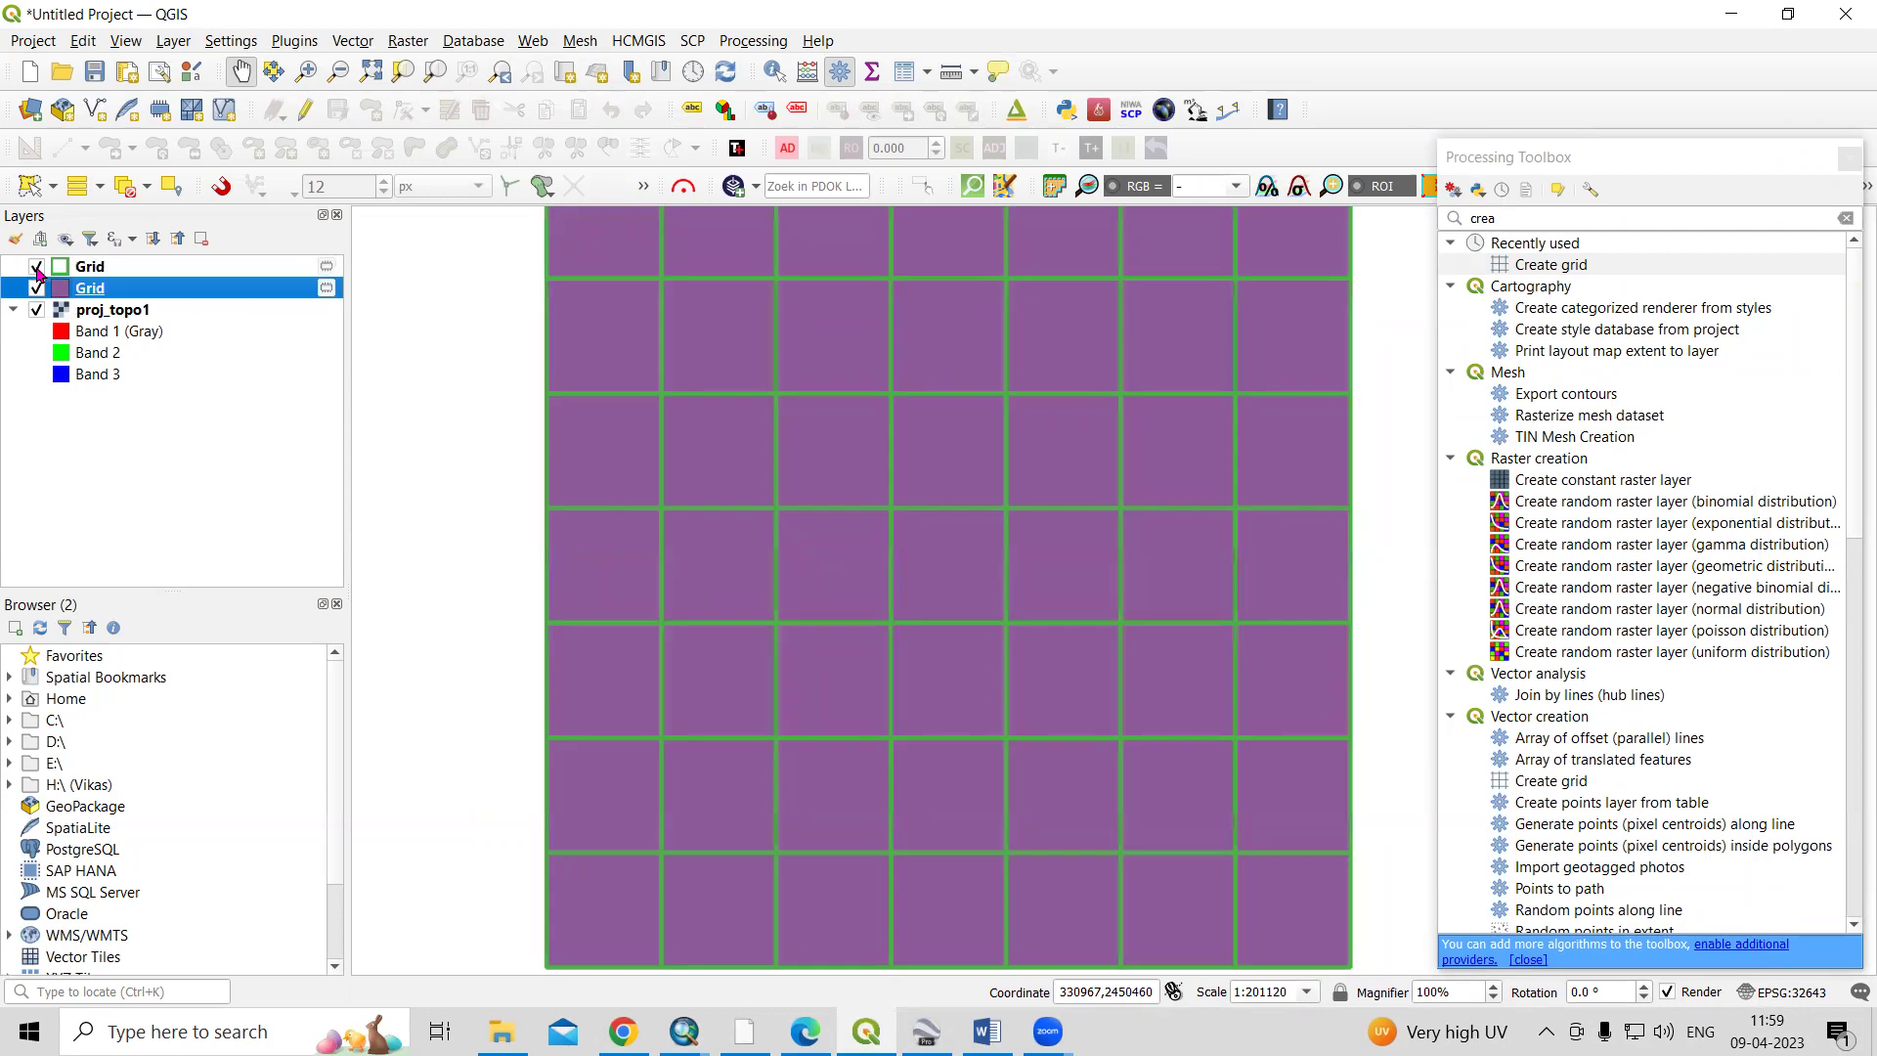
left_click(37, 267)
left_click(37, 267)
double_click(37, 281)
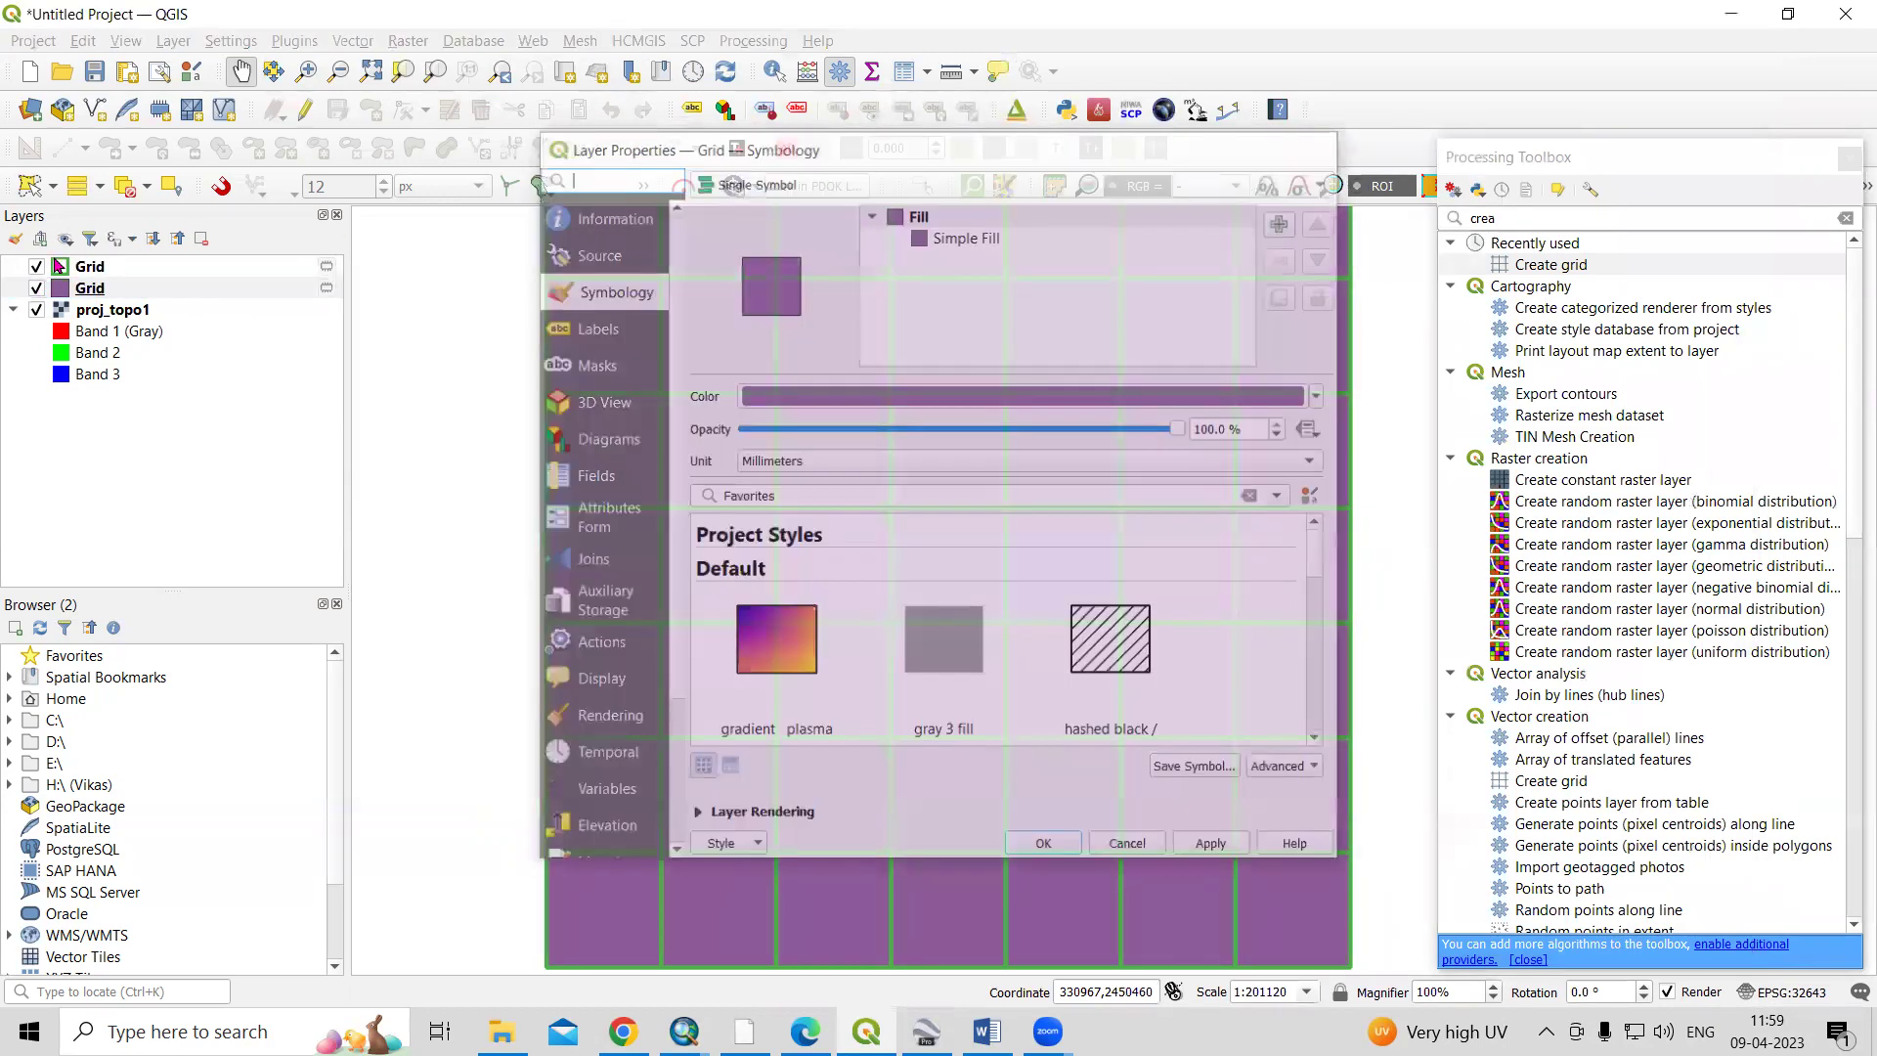
left_click(38, 267)
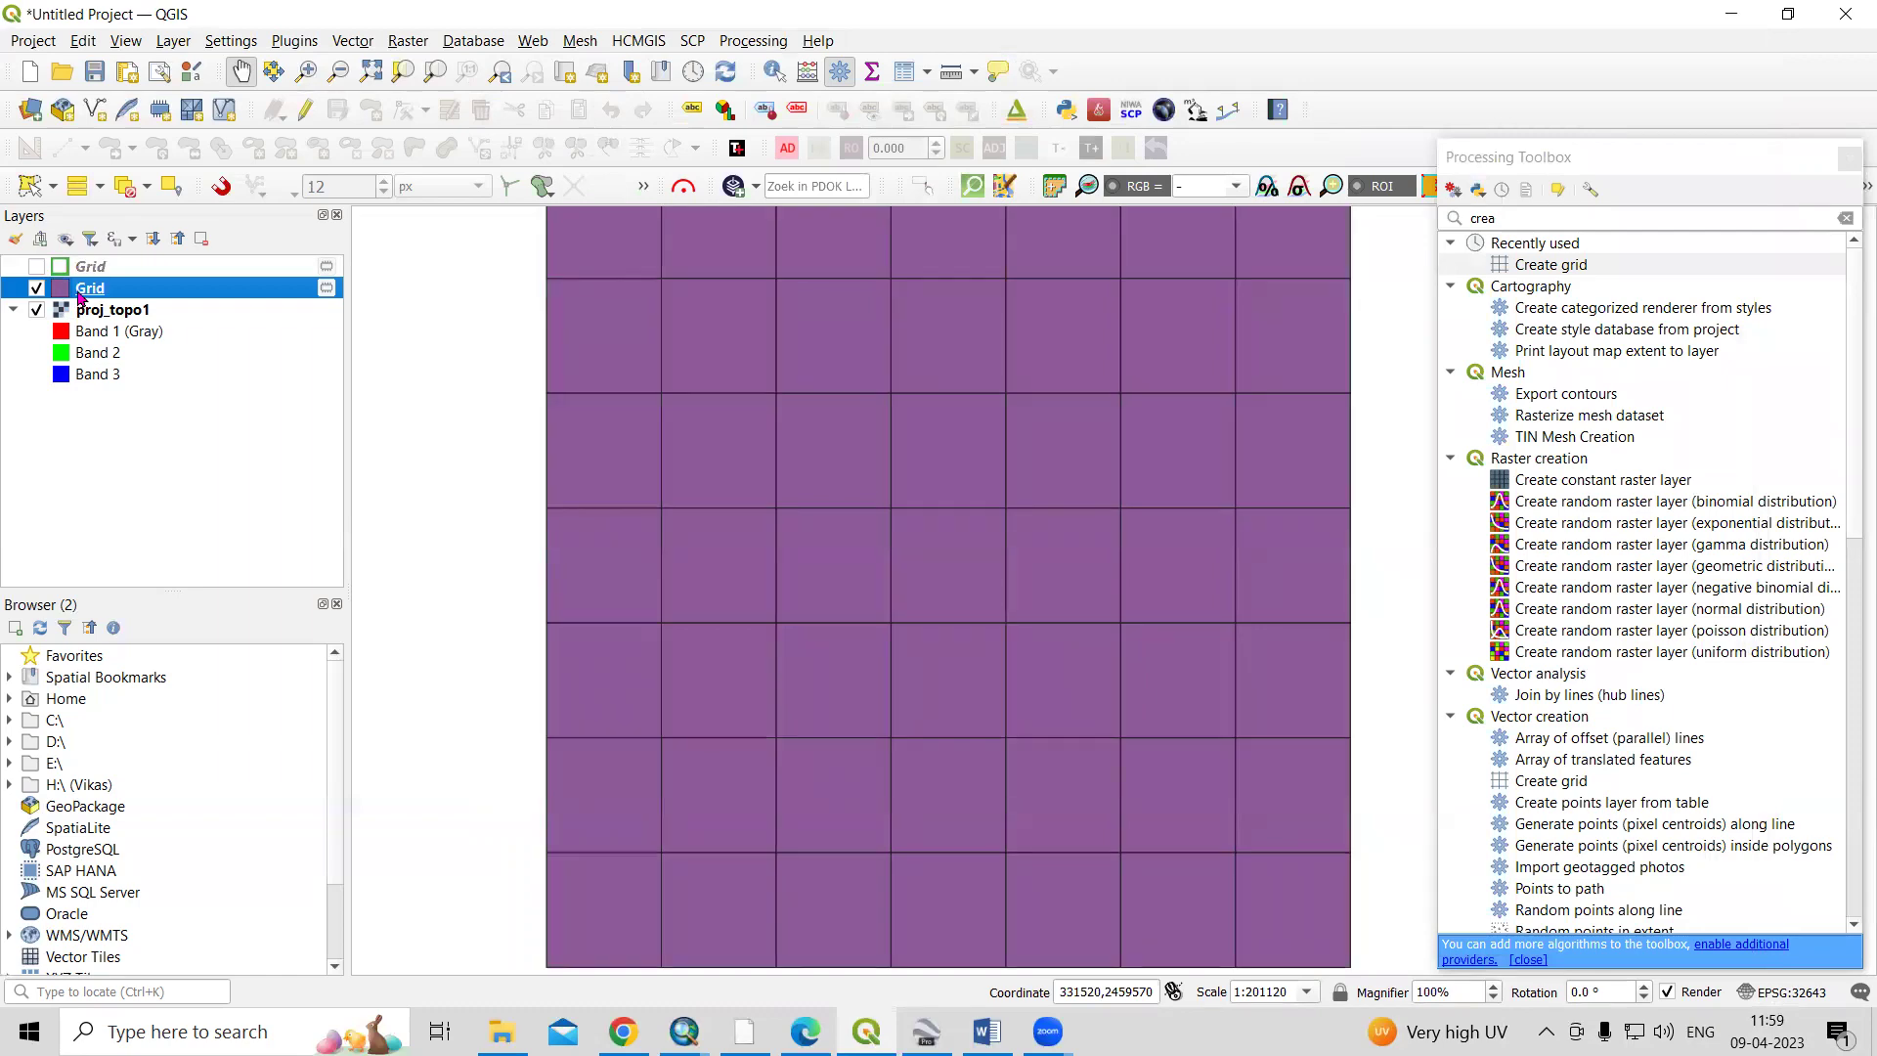
Apply the "outline blue" symbol to the new Grid layer so the toposheet shows through the cells
right_click(81, 298)
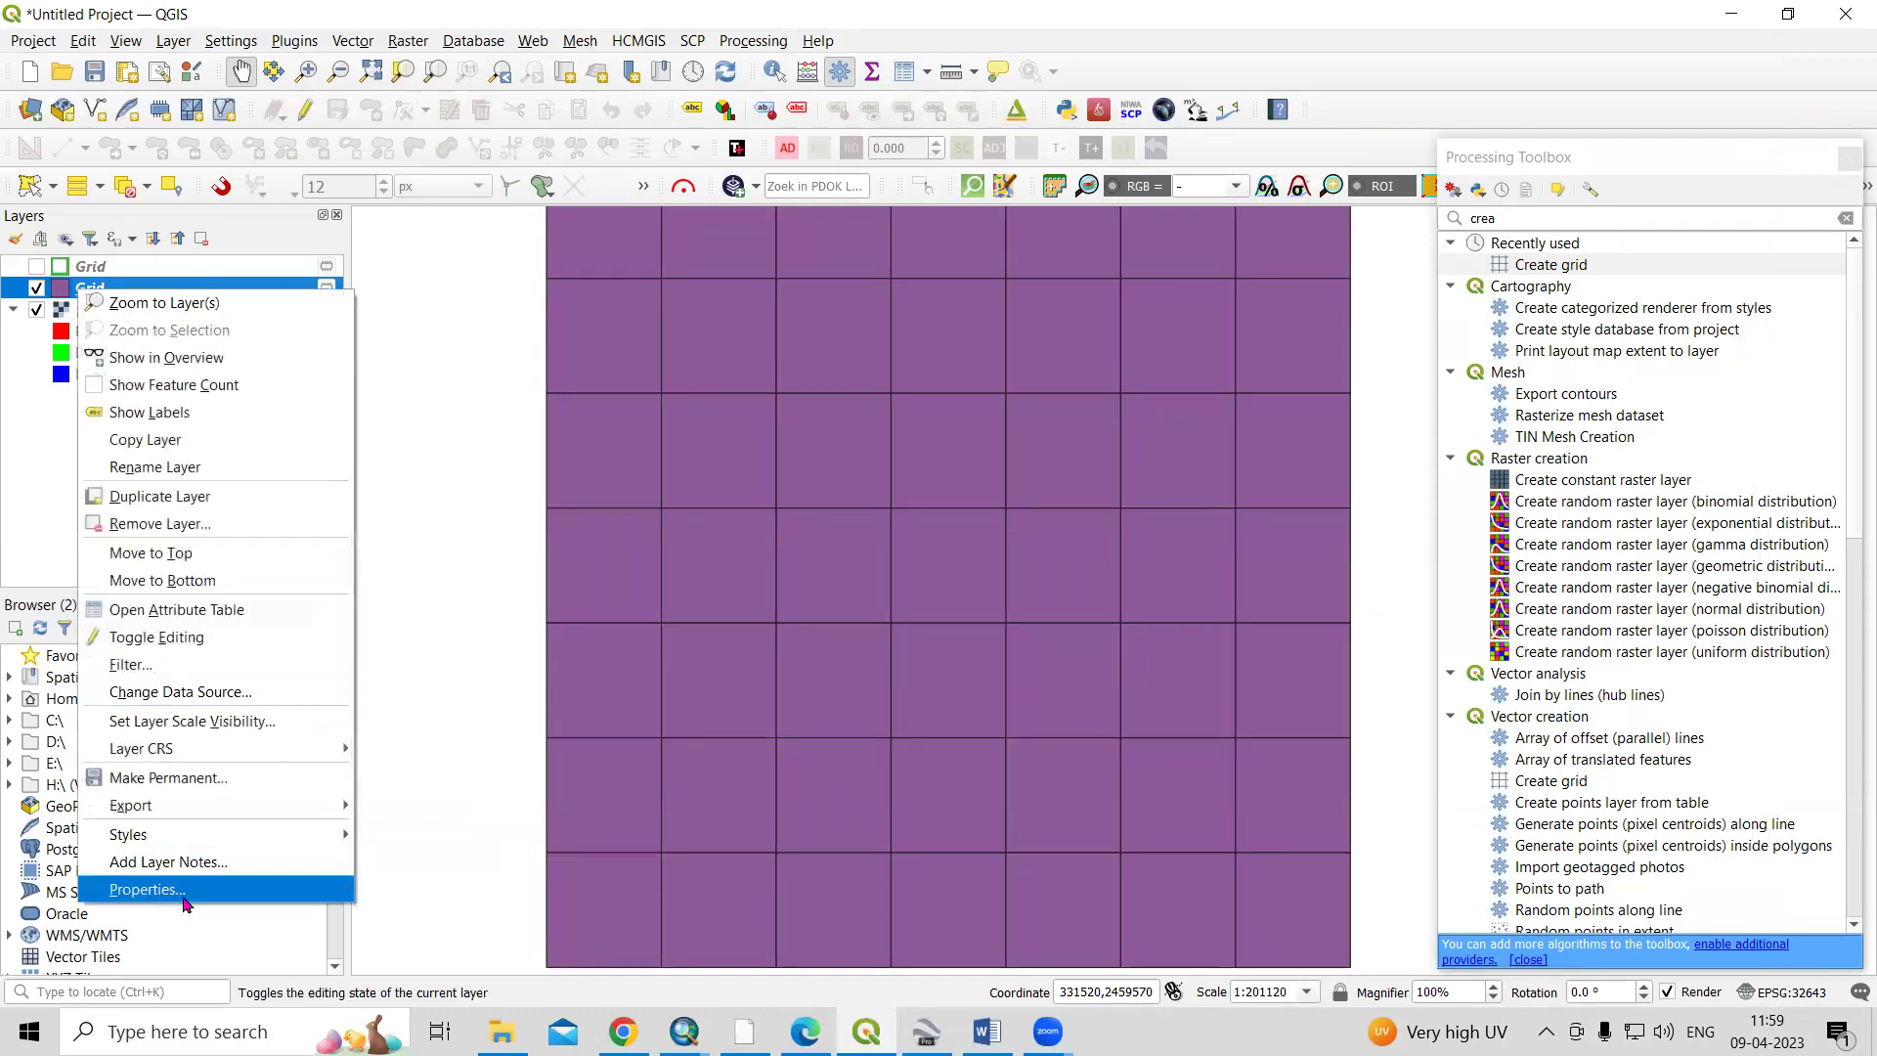
left_click(223, 885)
scroll(919, 655, "down", 2)
left_click(1117, 653)
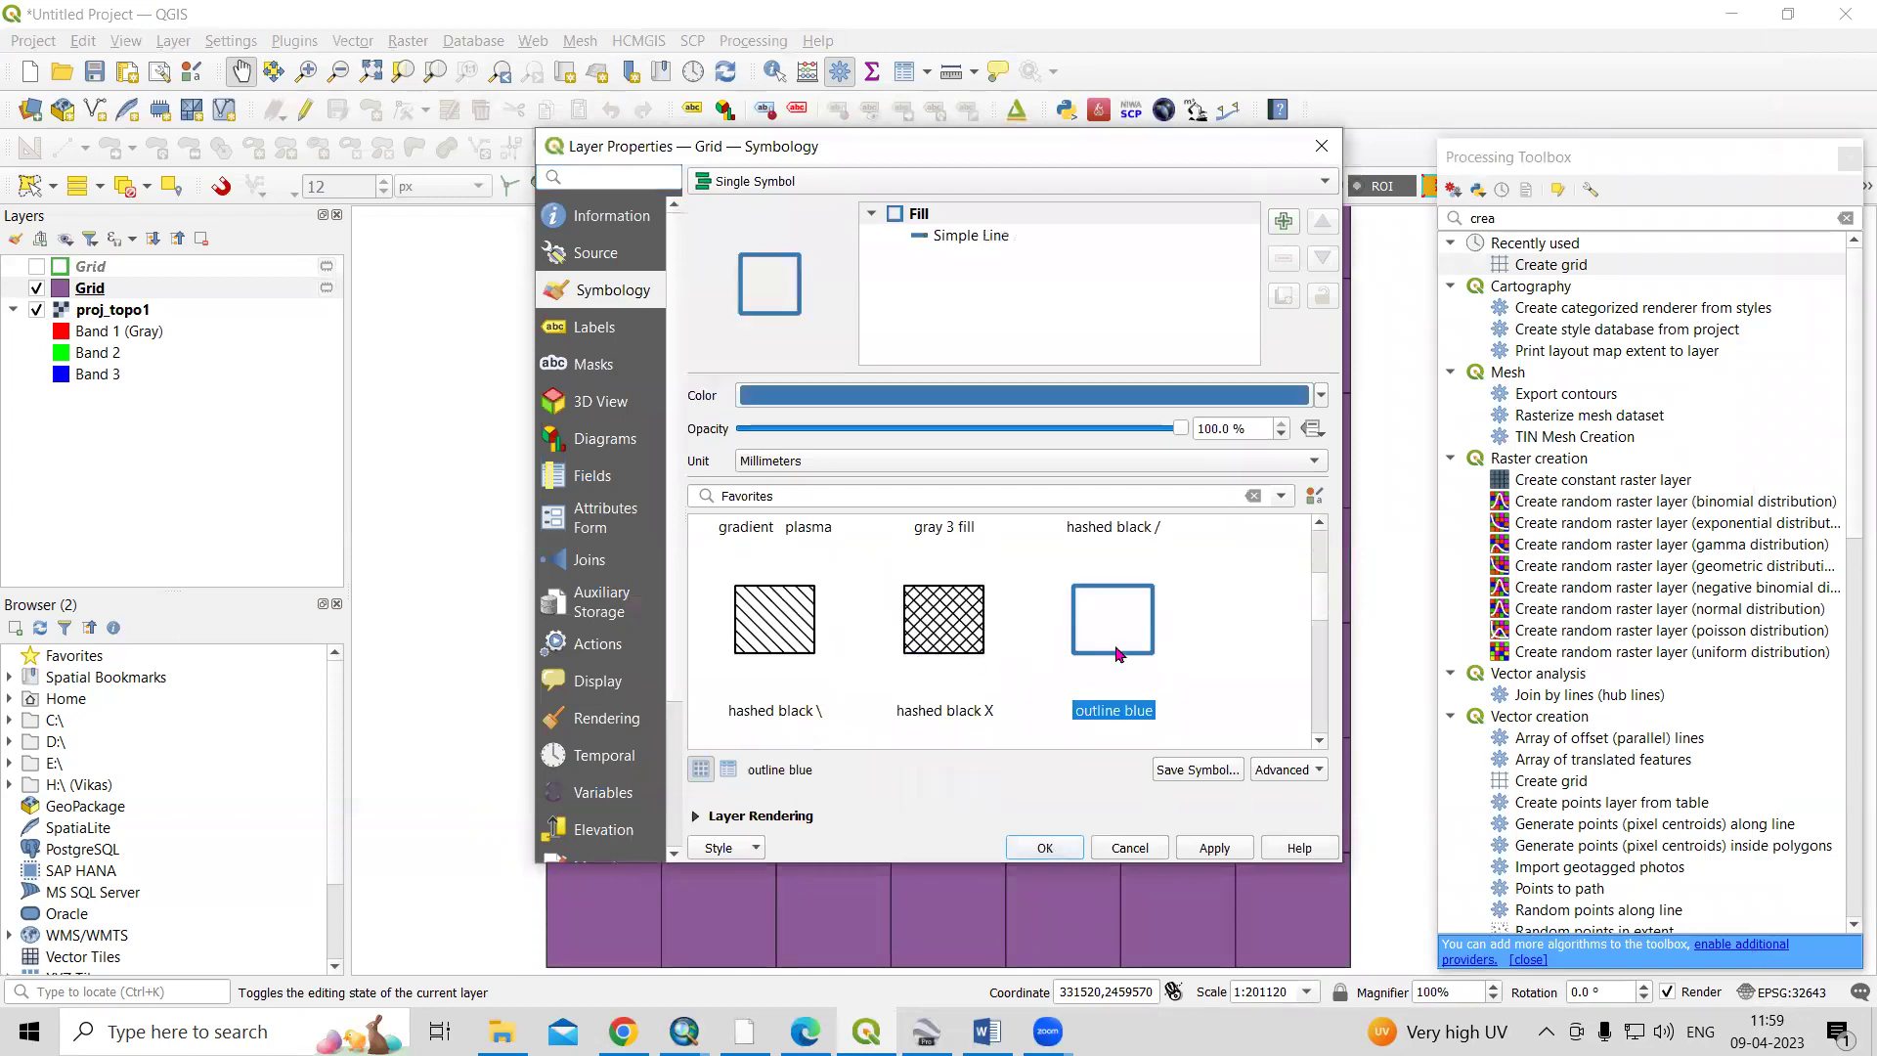
left_click(1224, 849)
left_click(1061, 849)
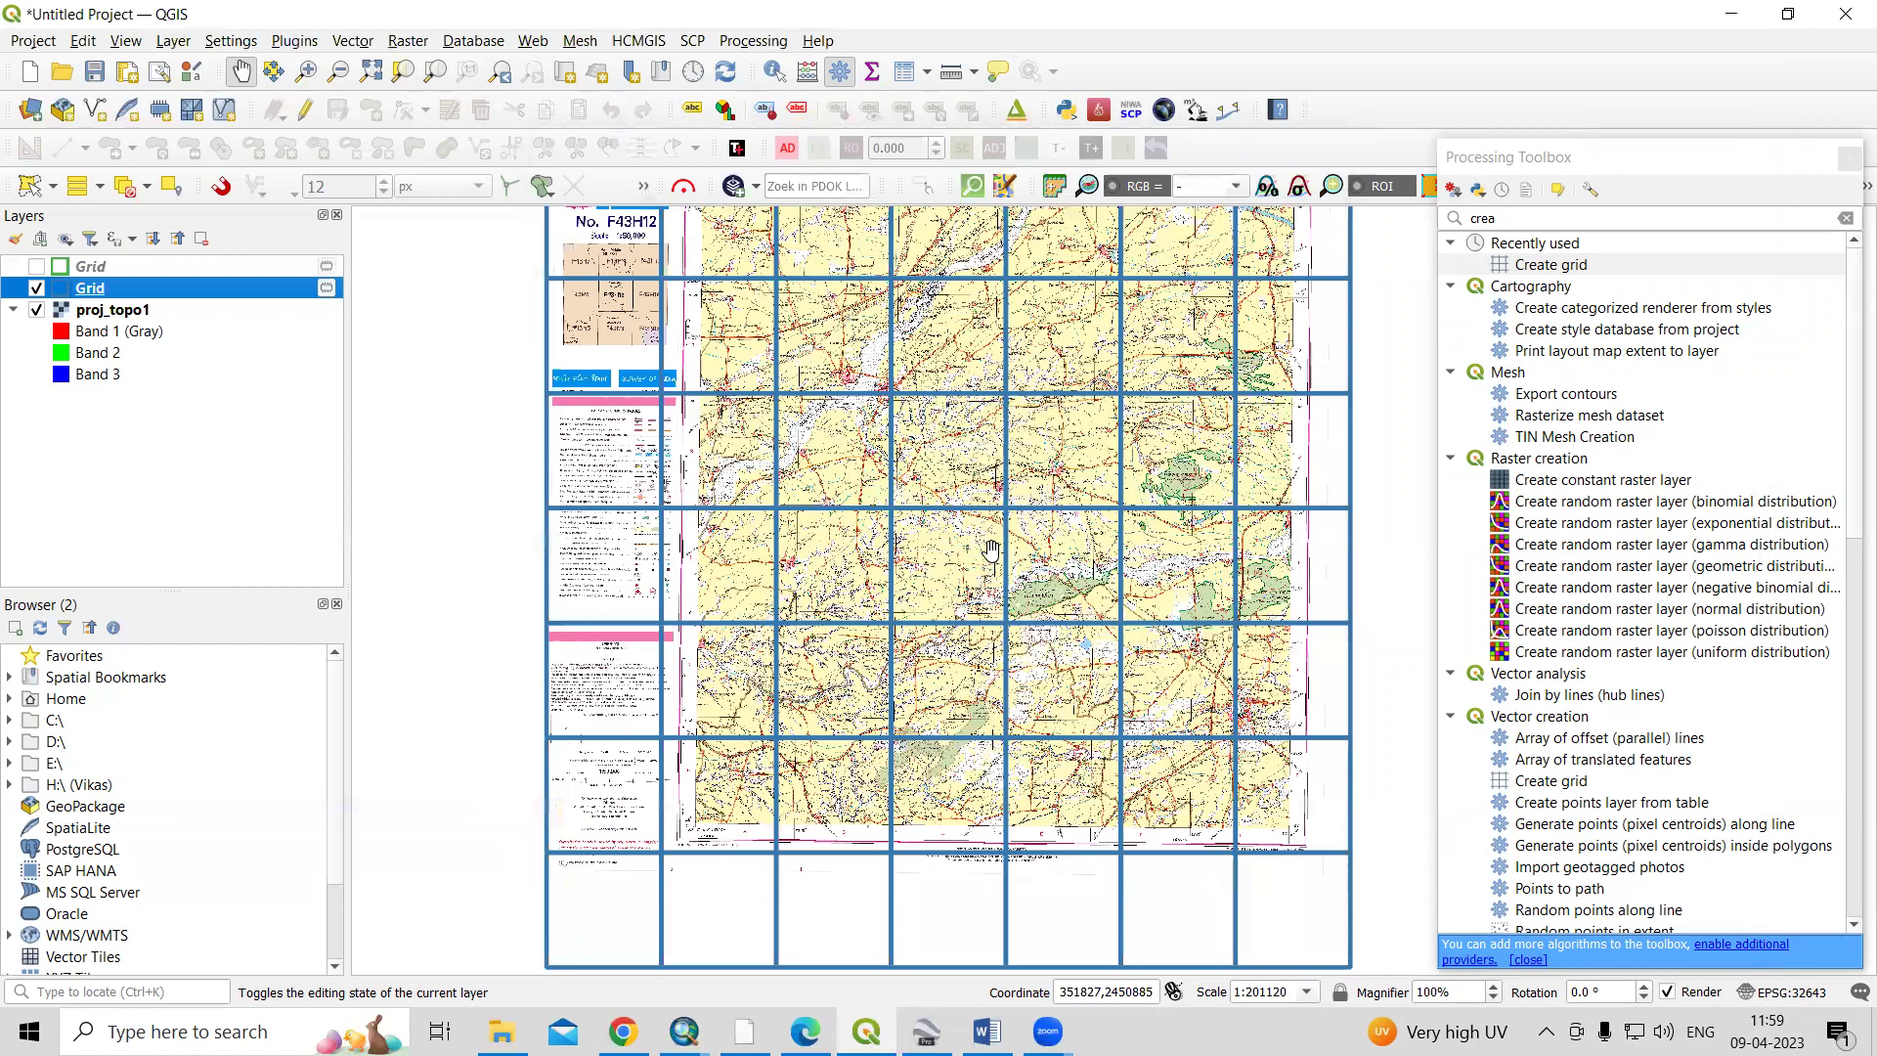
Examine the new Grid layer's attribute table, highlight rows 1 and 2 to 12 on the map, and deselect features from all layers
left_click_drag(965, 551, 985, 559)
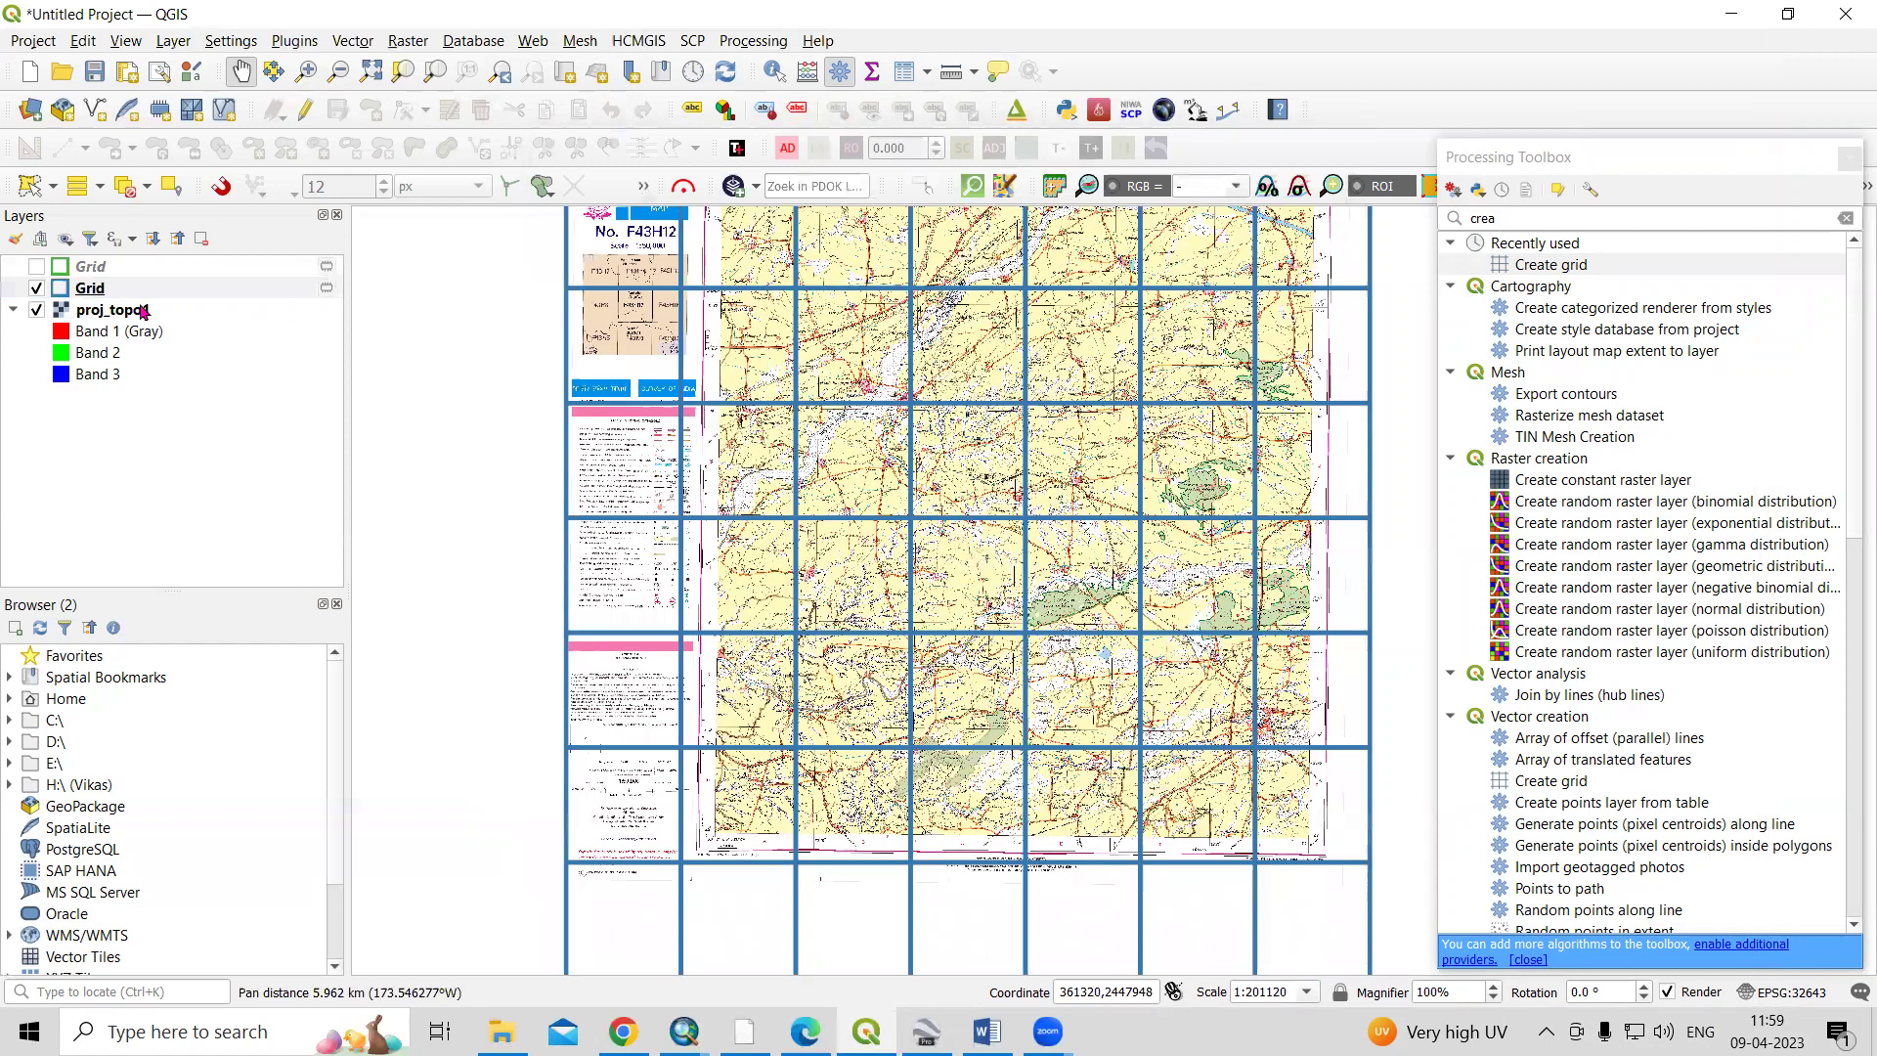
right_click(111, 298)
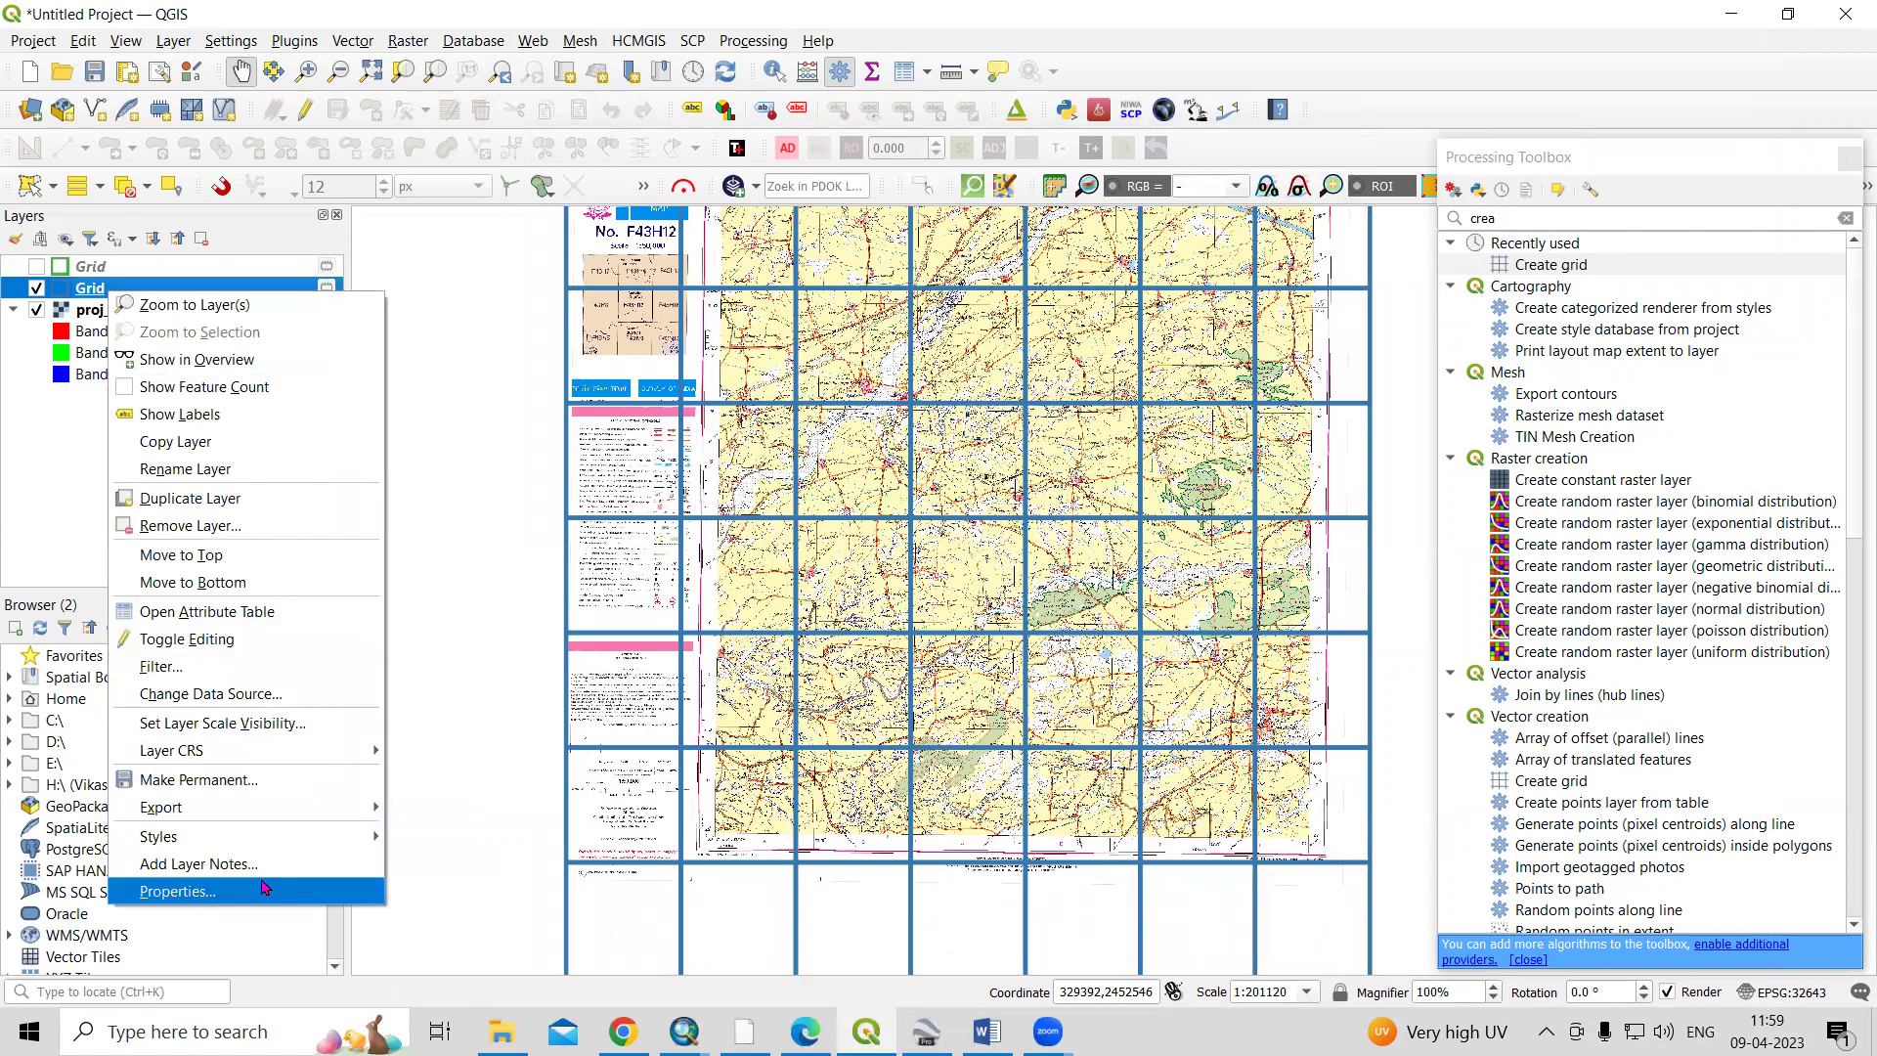
left_click(208, 612)
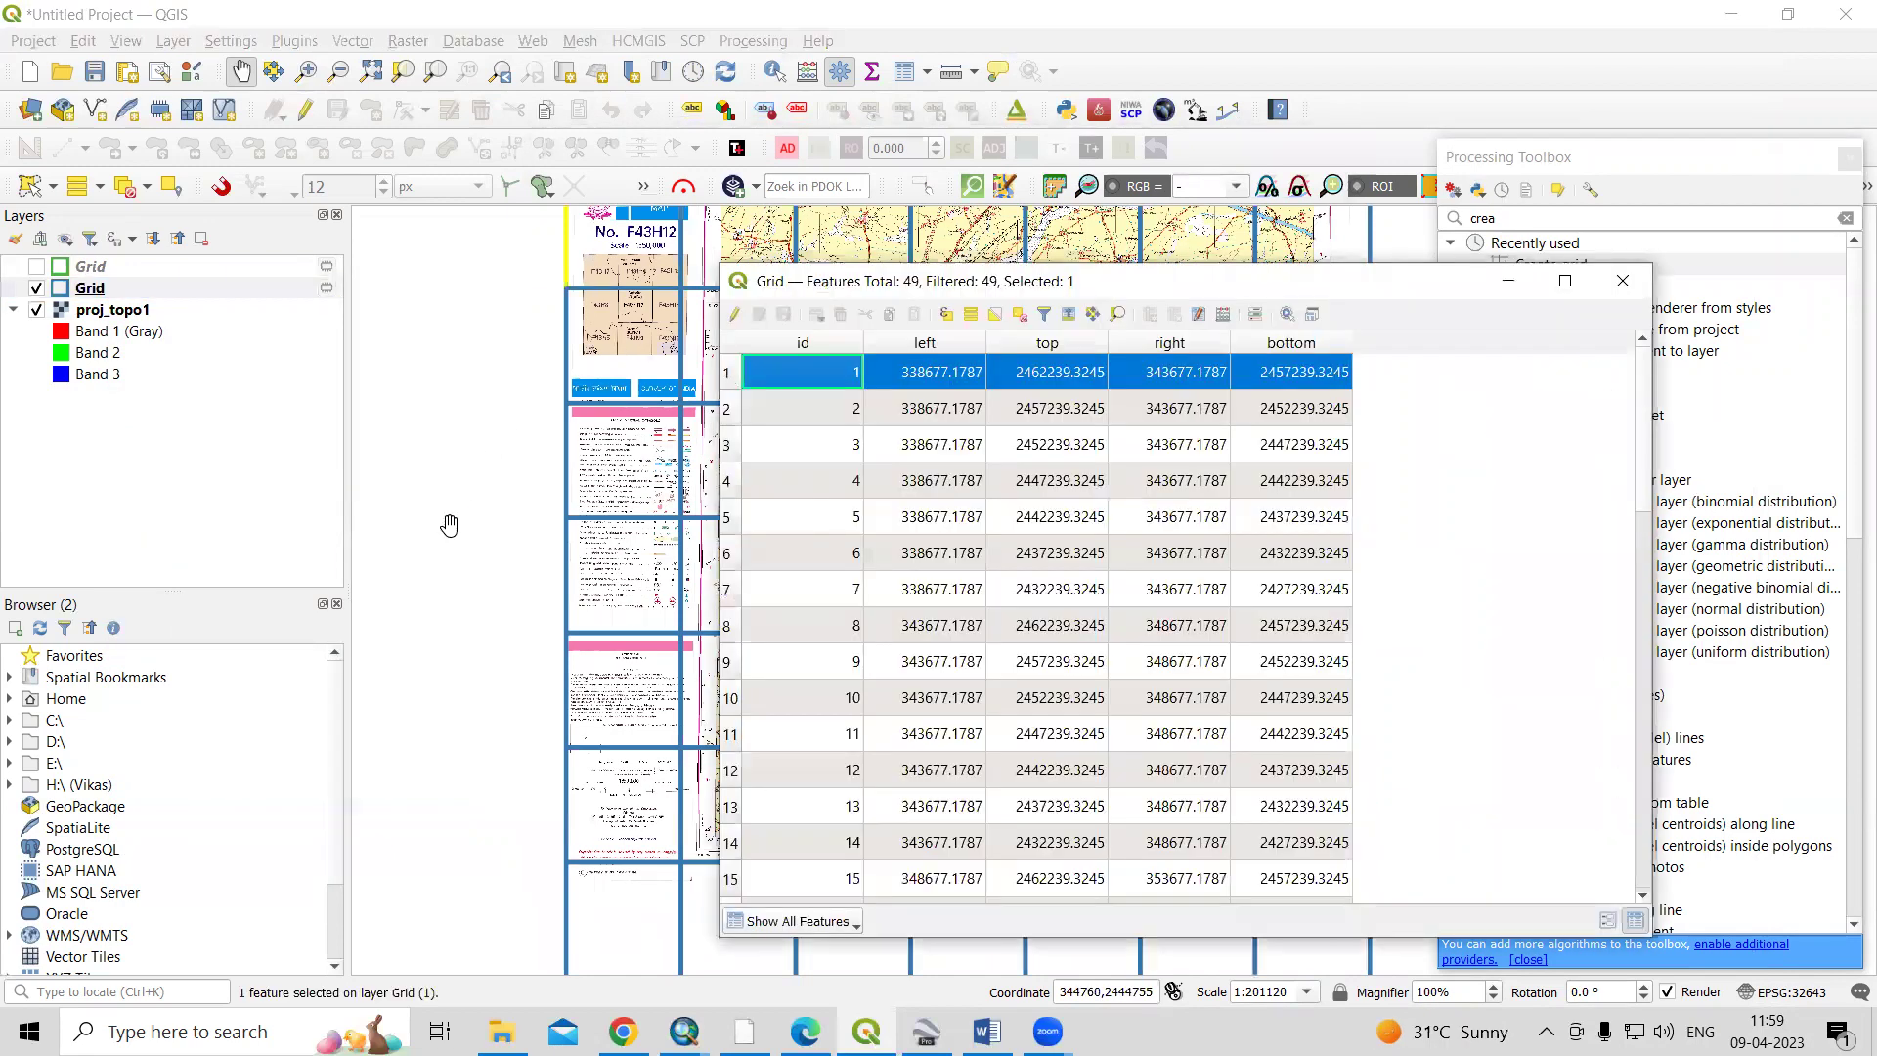
scroll(445, 520, "down", 1)
scroll(531, 390, "up", 1)
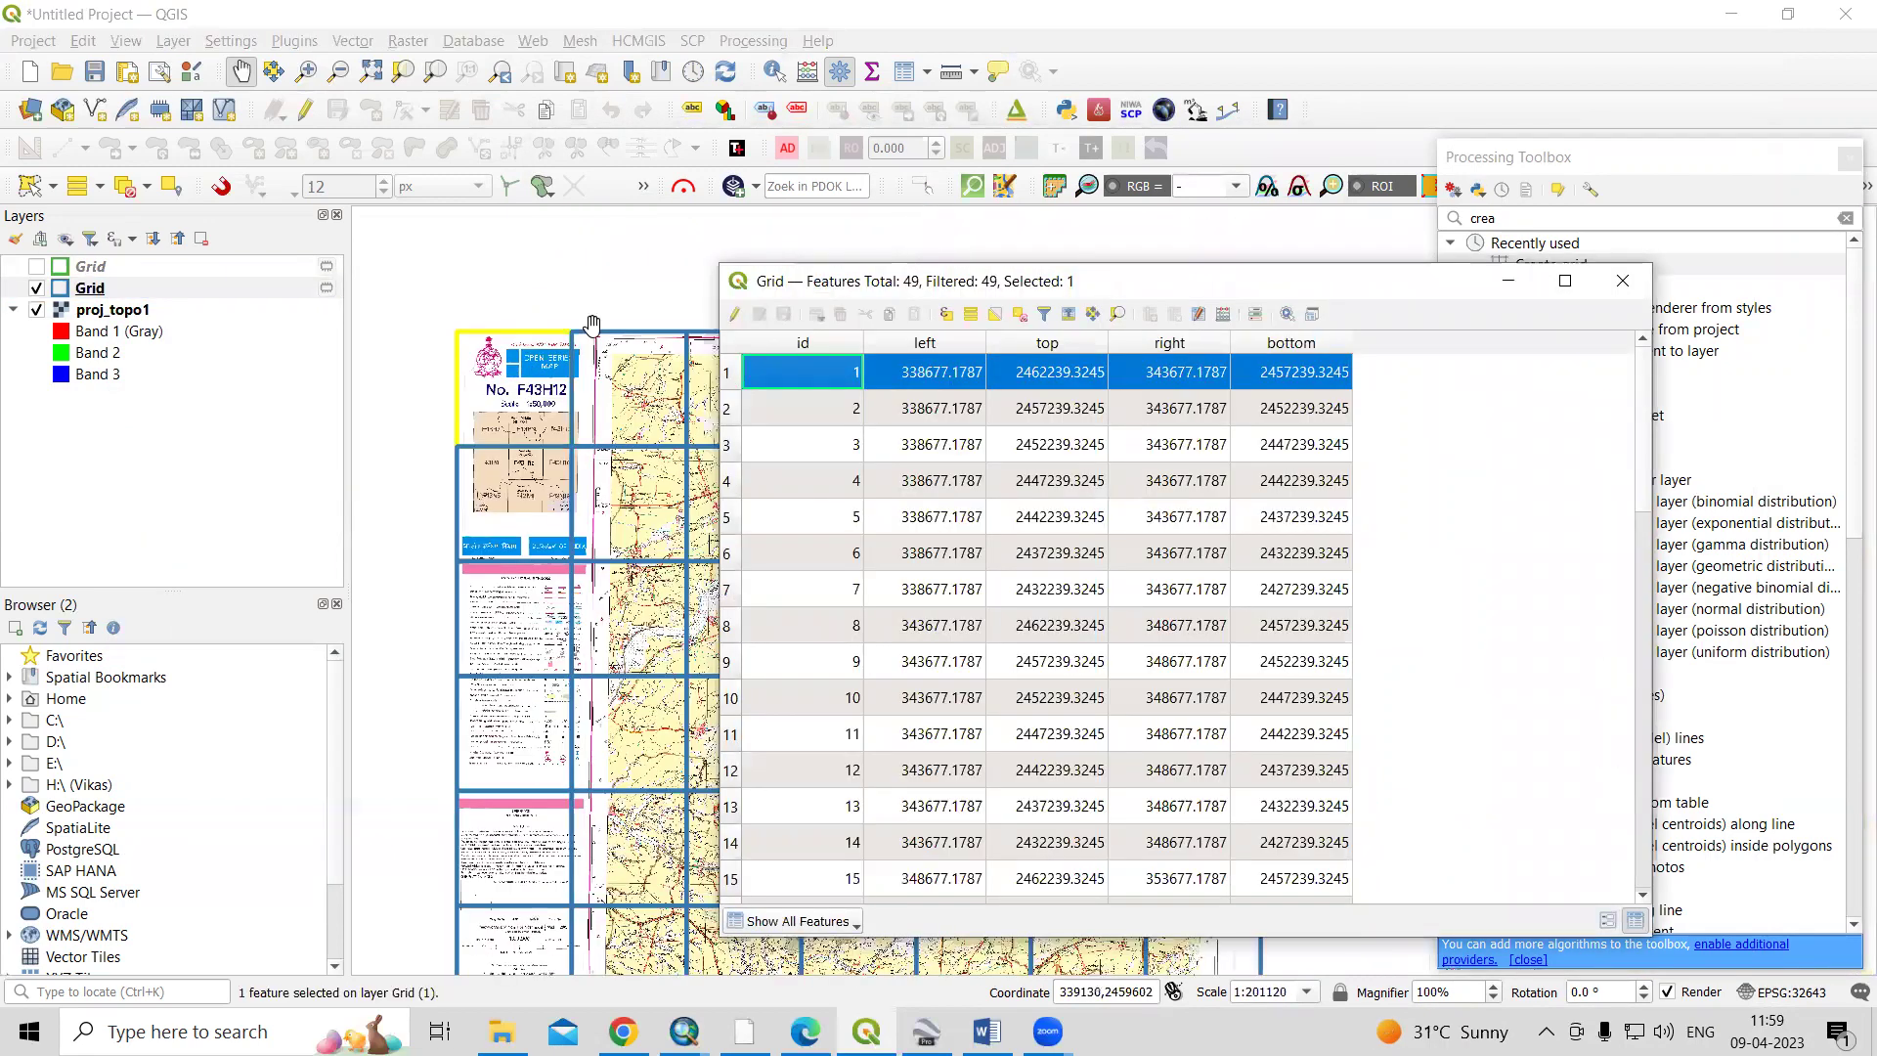
left_click_drag(738, 411, 722, 770)
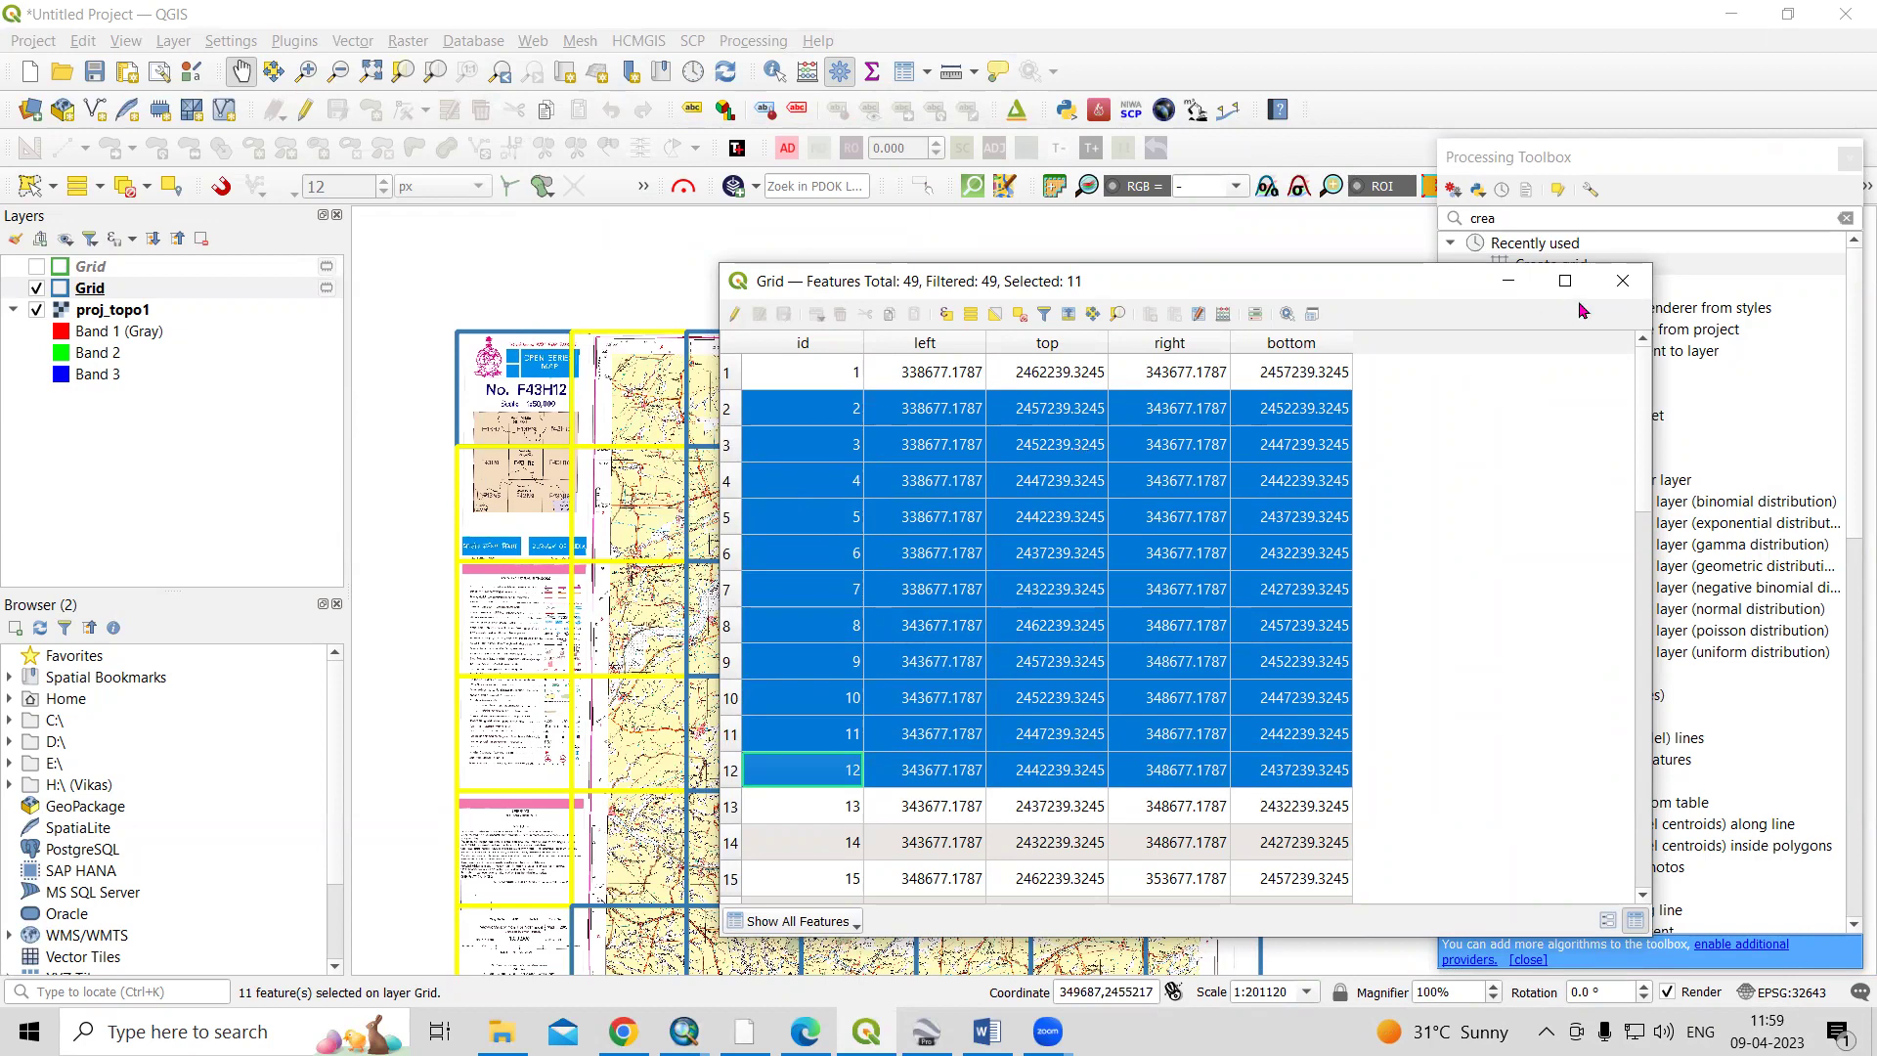
left_click(1623, 281)
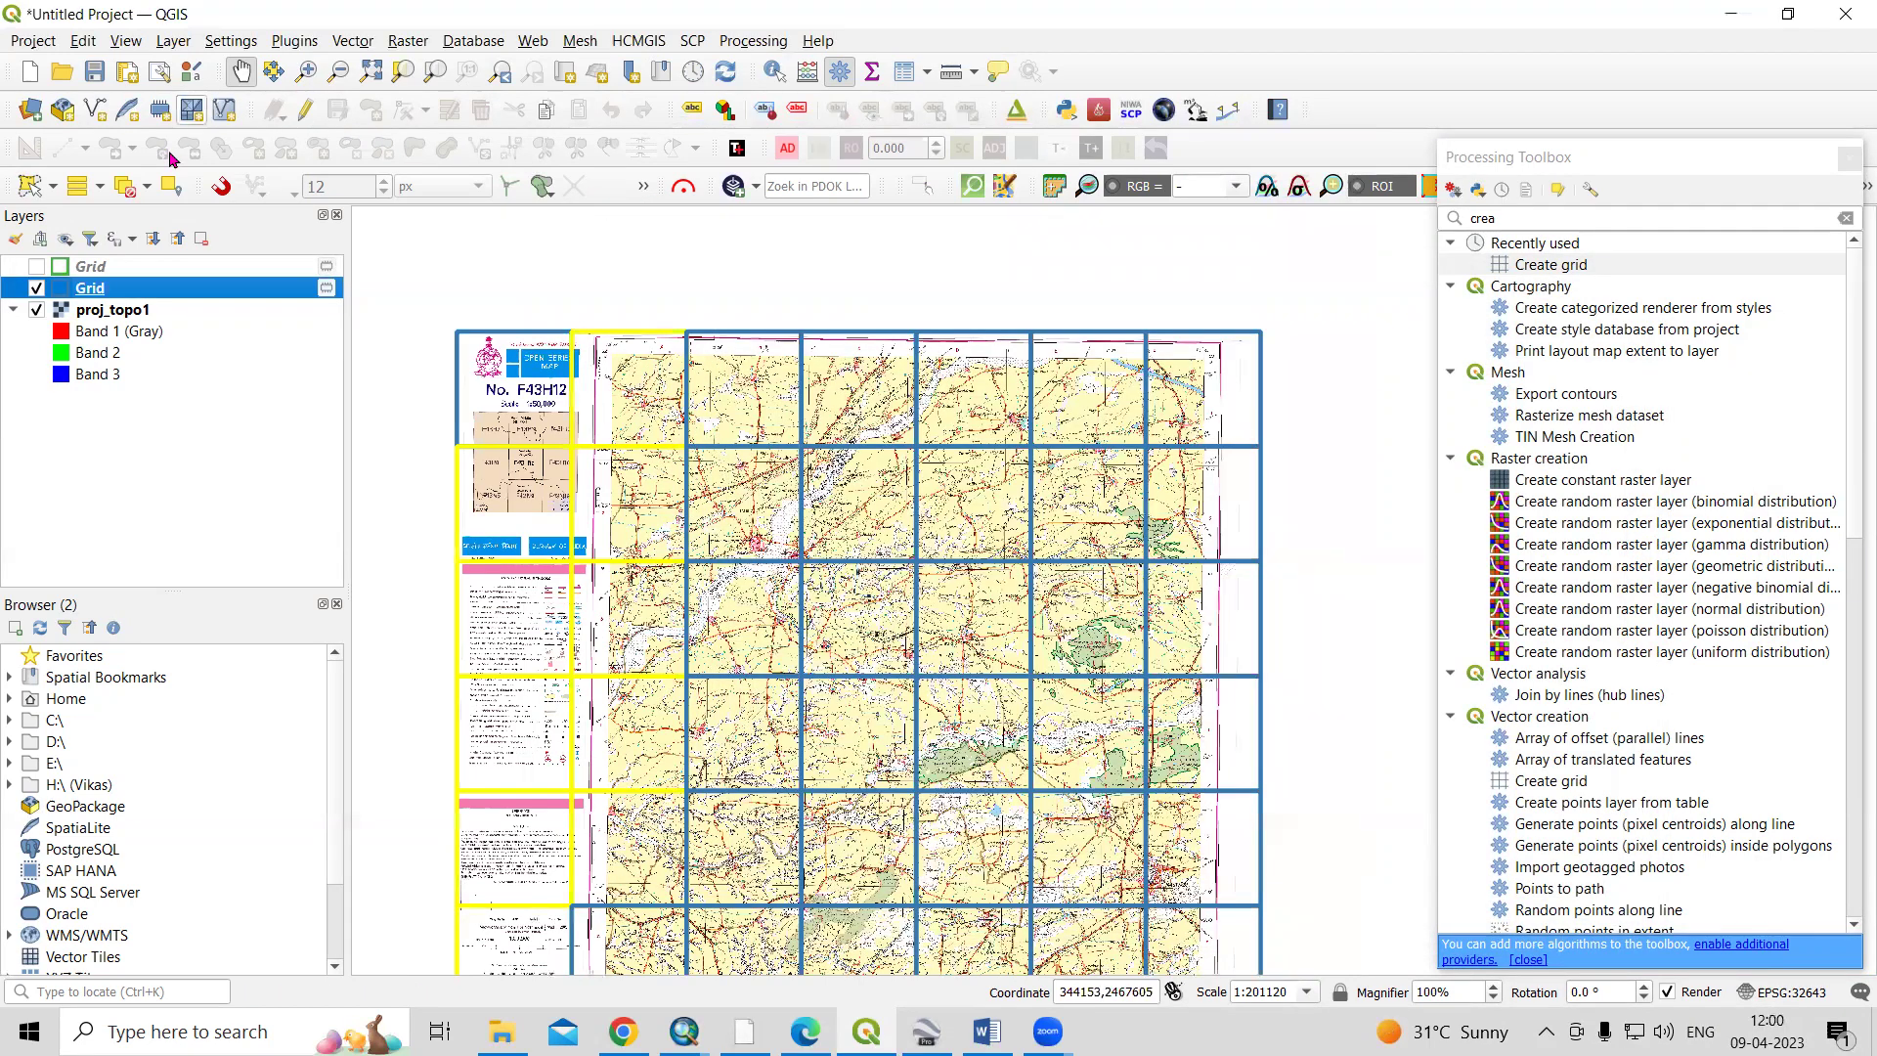
left_click(145, 190)
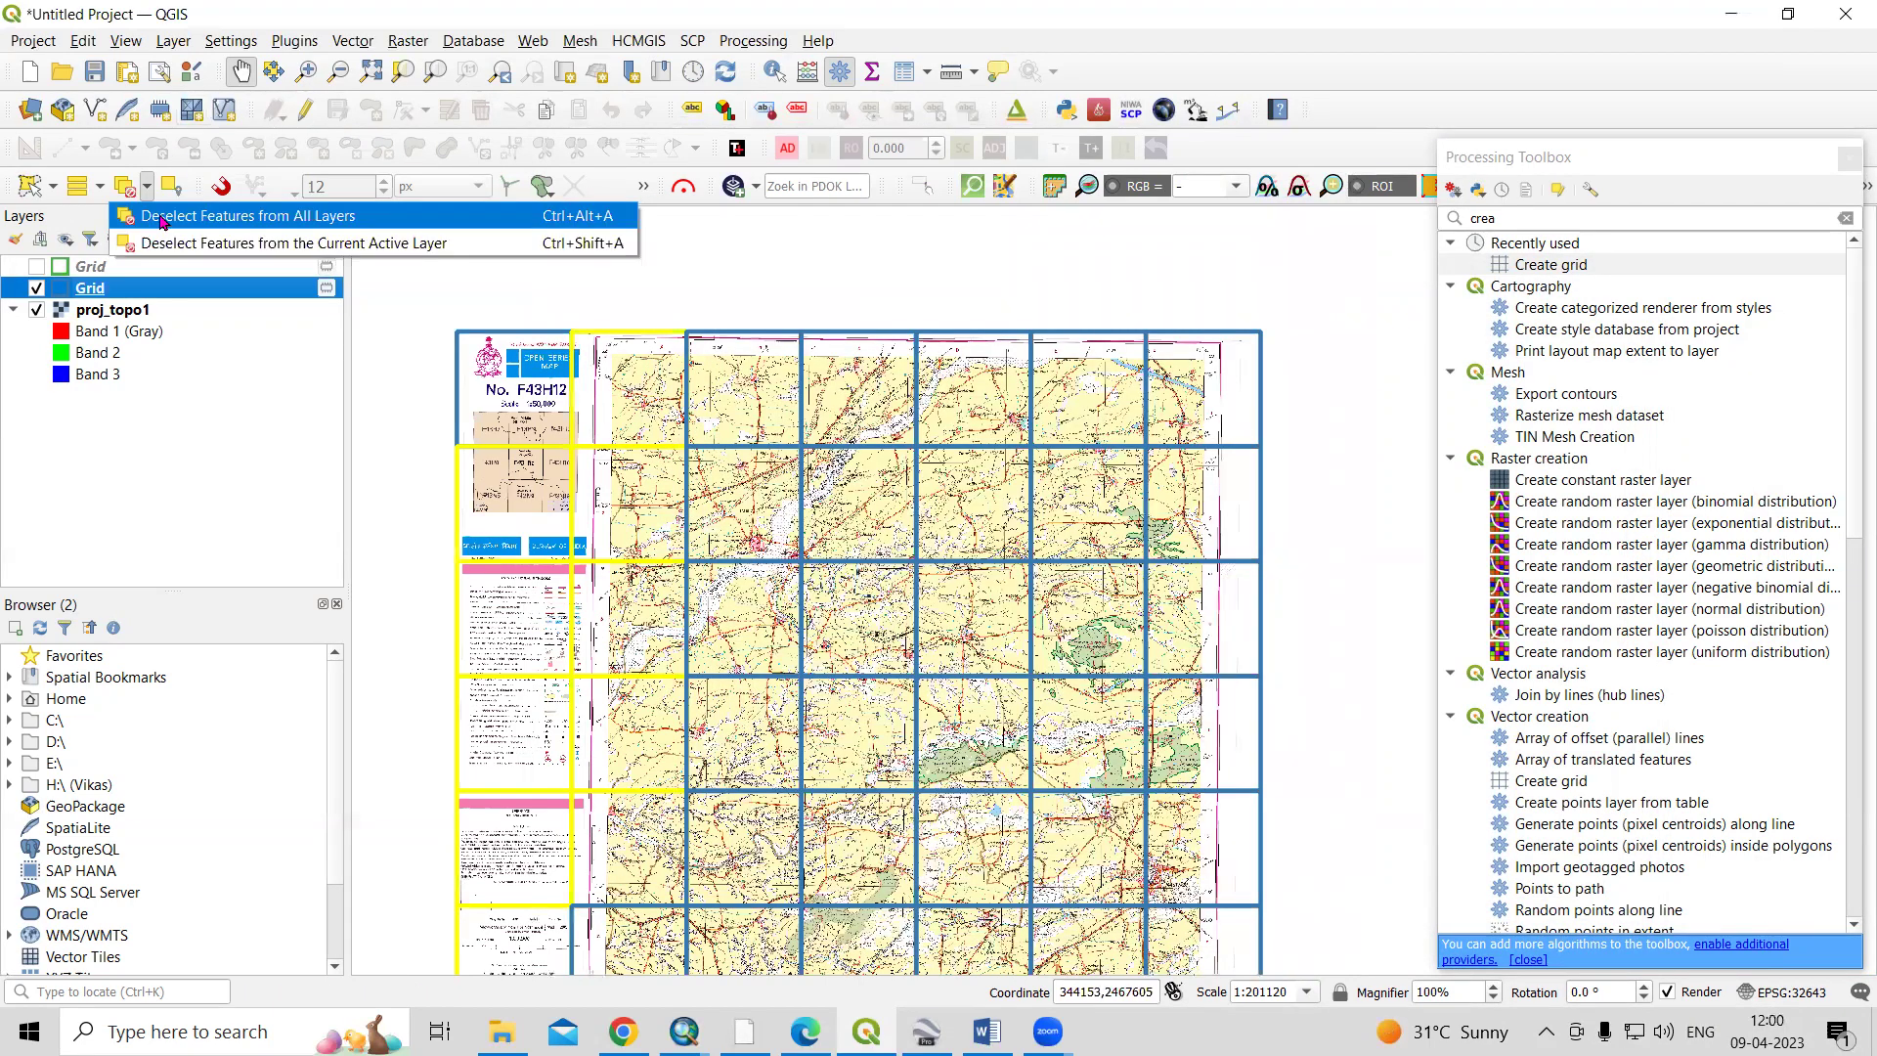
left_click(225, 209)
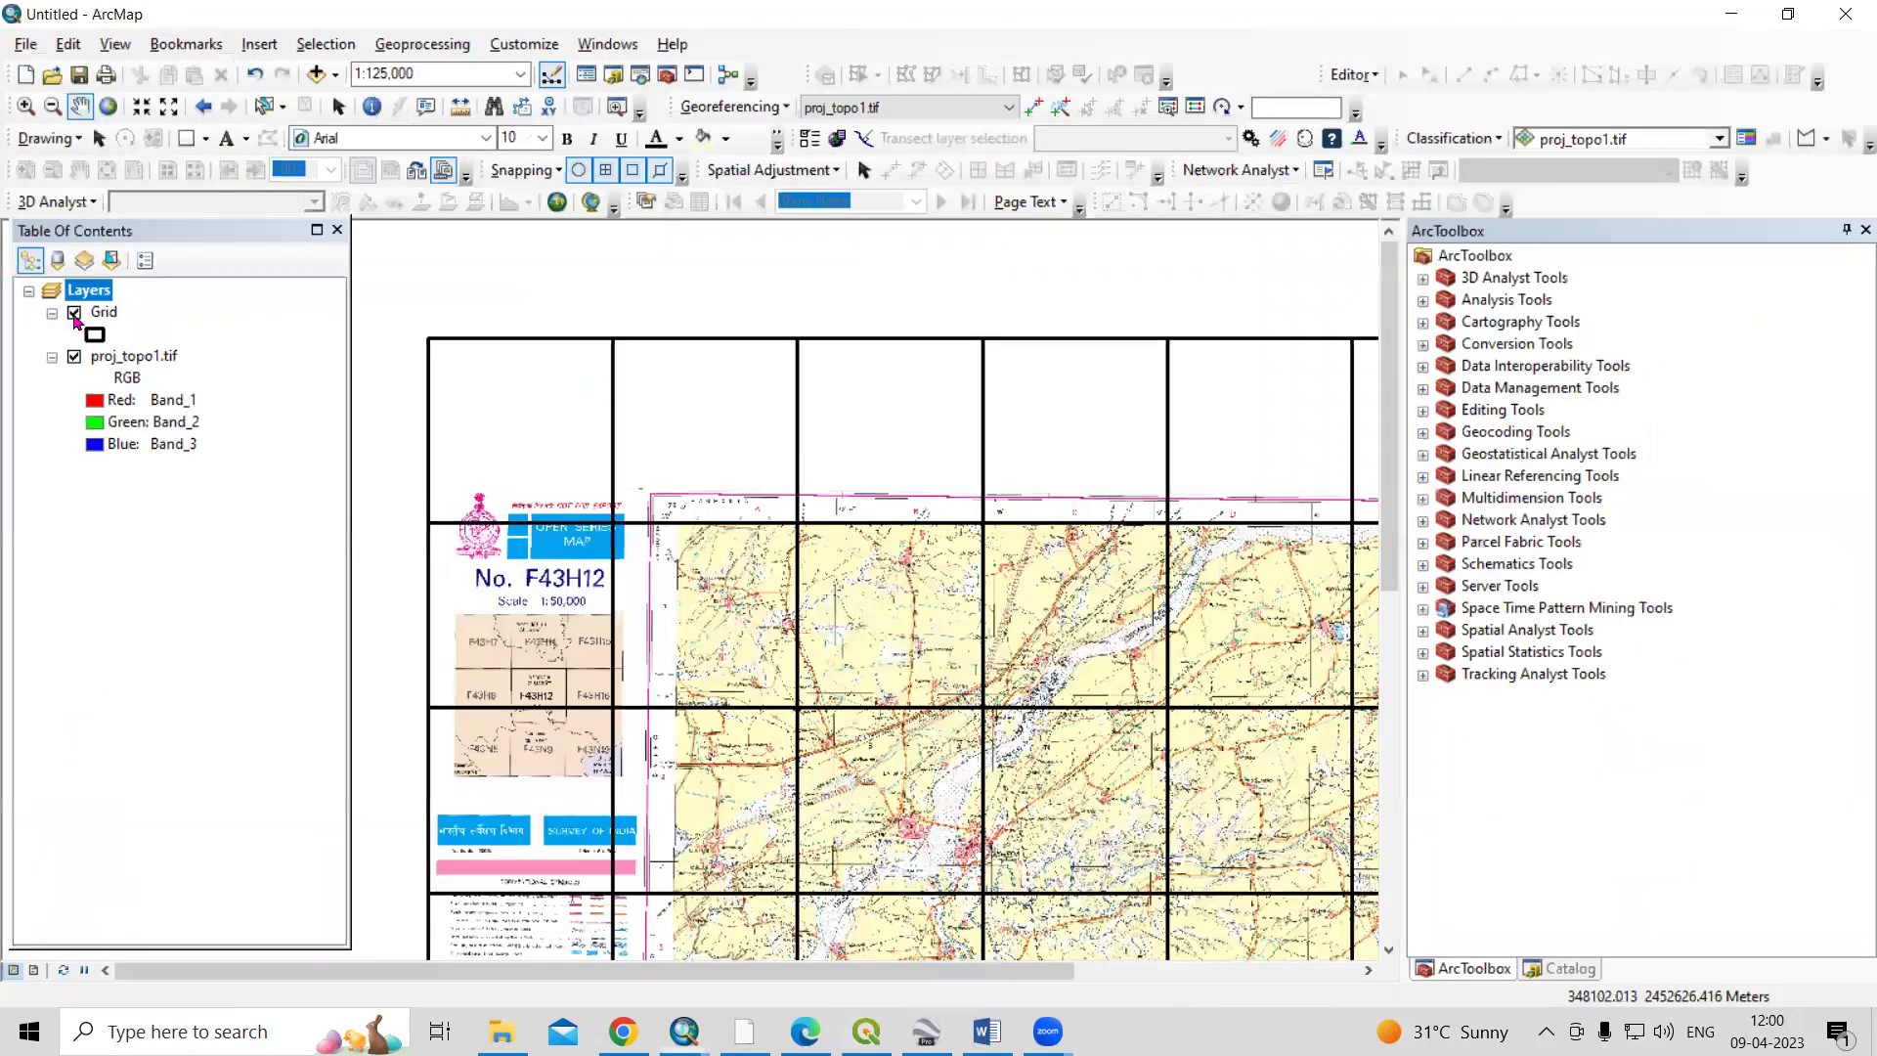
Switch to ArcMap, hide its Grid layer, and open the Grid Index Features tool from a search for "Creat grid"
left_click_drag(888, 693, 853, 537)
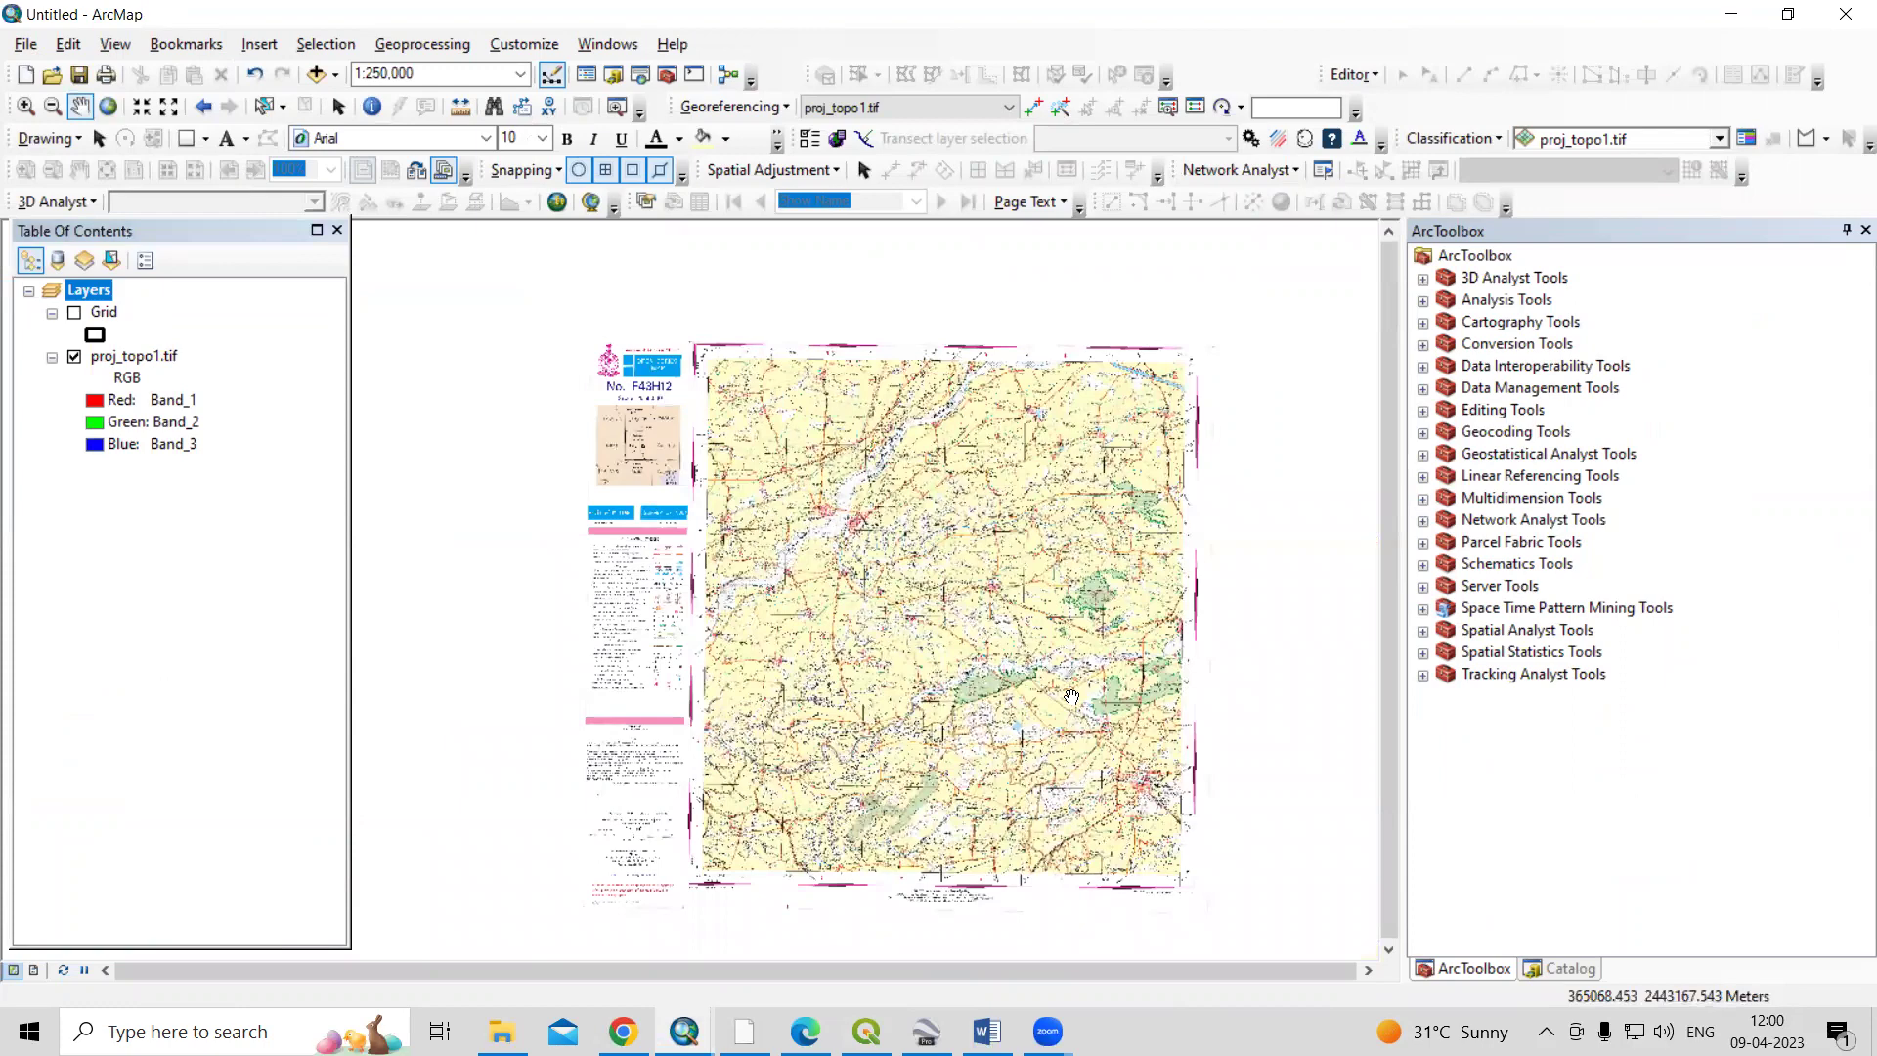
left_click(642, 85)
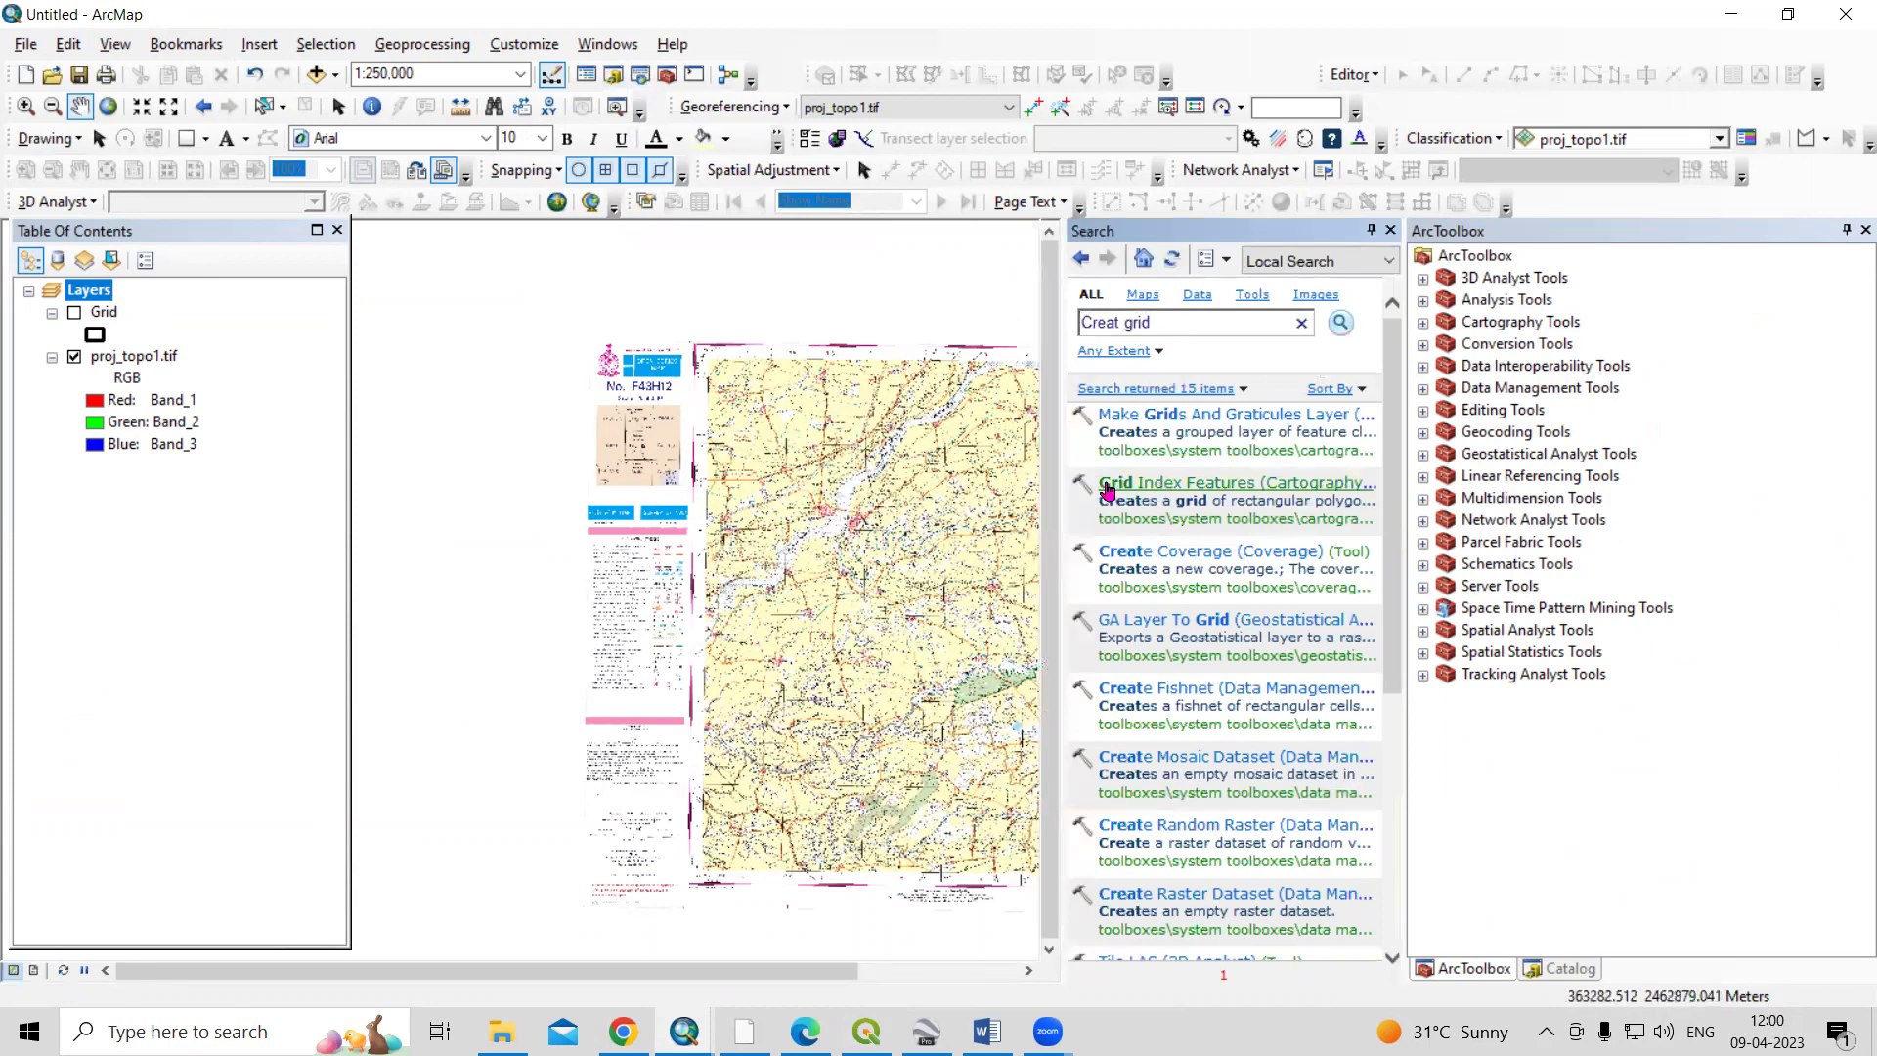
left_click(1192, 486)
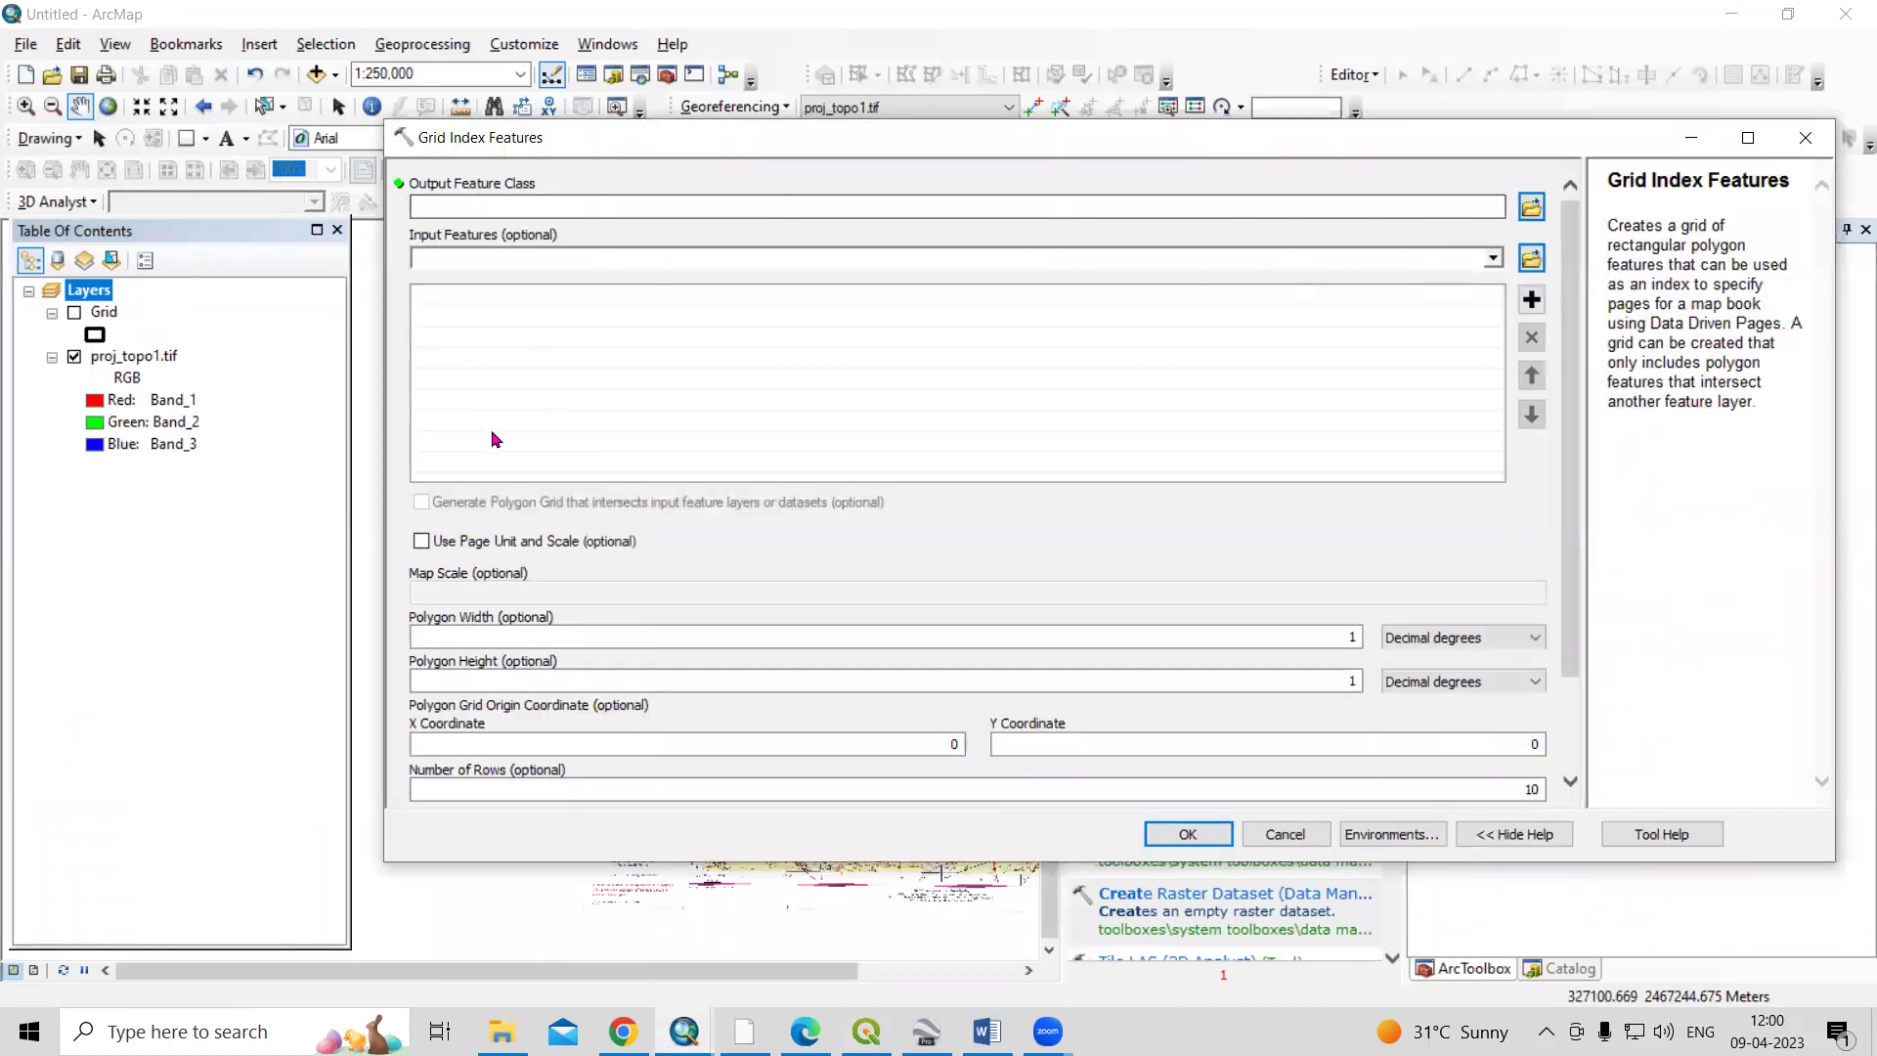
Save the output feature class as Grid2.shp in the Raster Distance folder and add proj_topo1.tif as the input feature
left_click(1458, 205)
left_click(1532, 206)
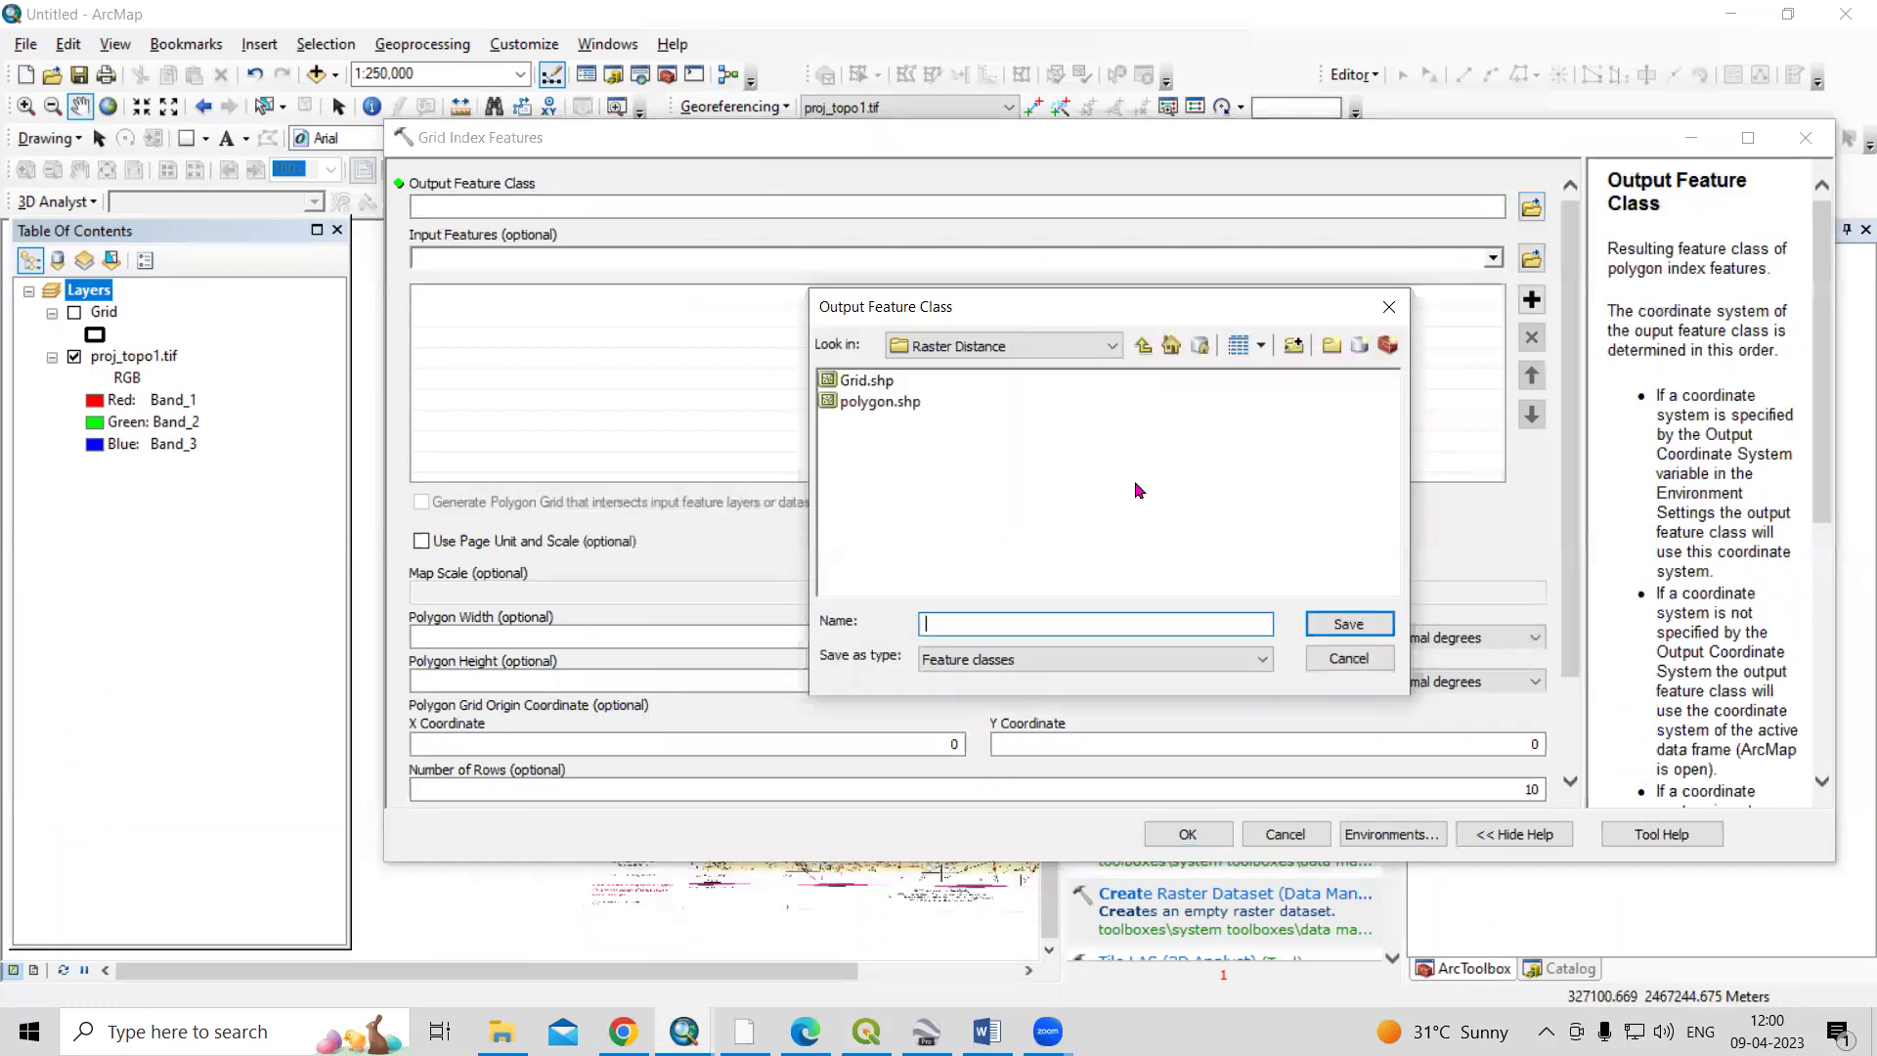
left_click(867, 380)
left_click(947, 624)
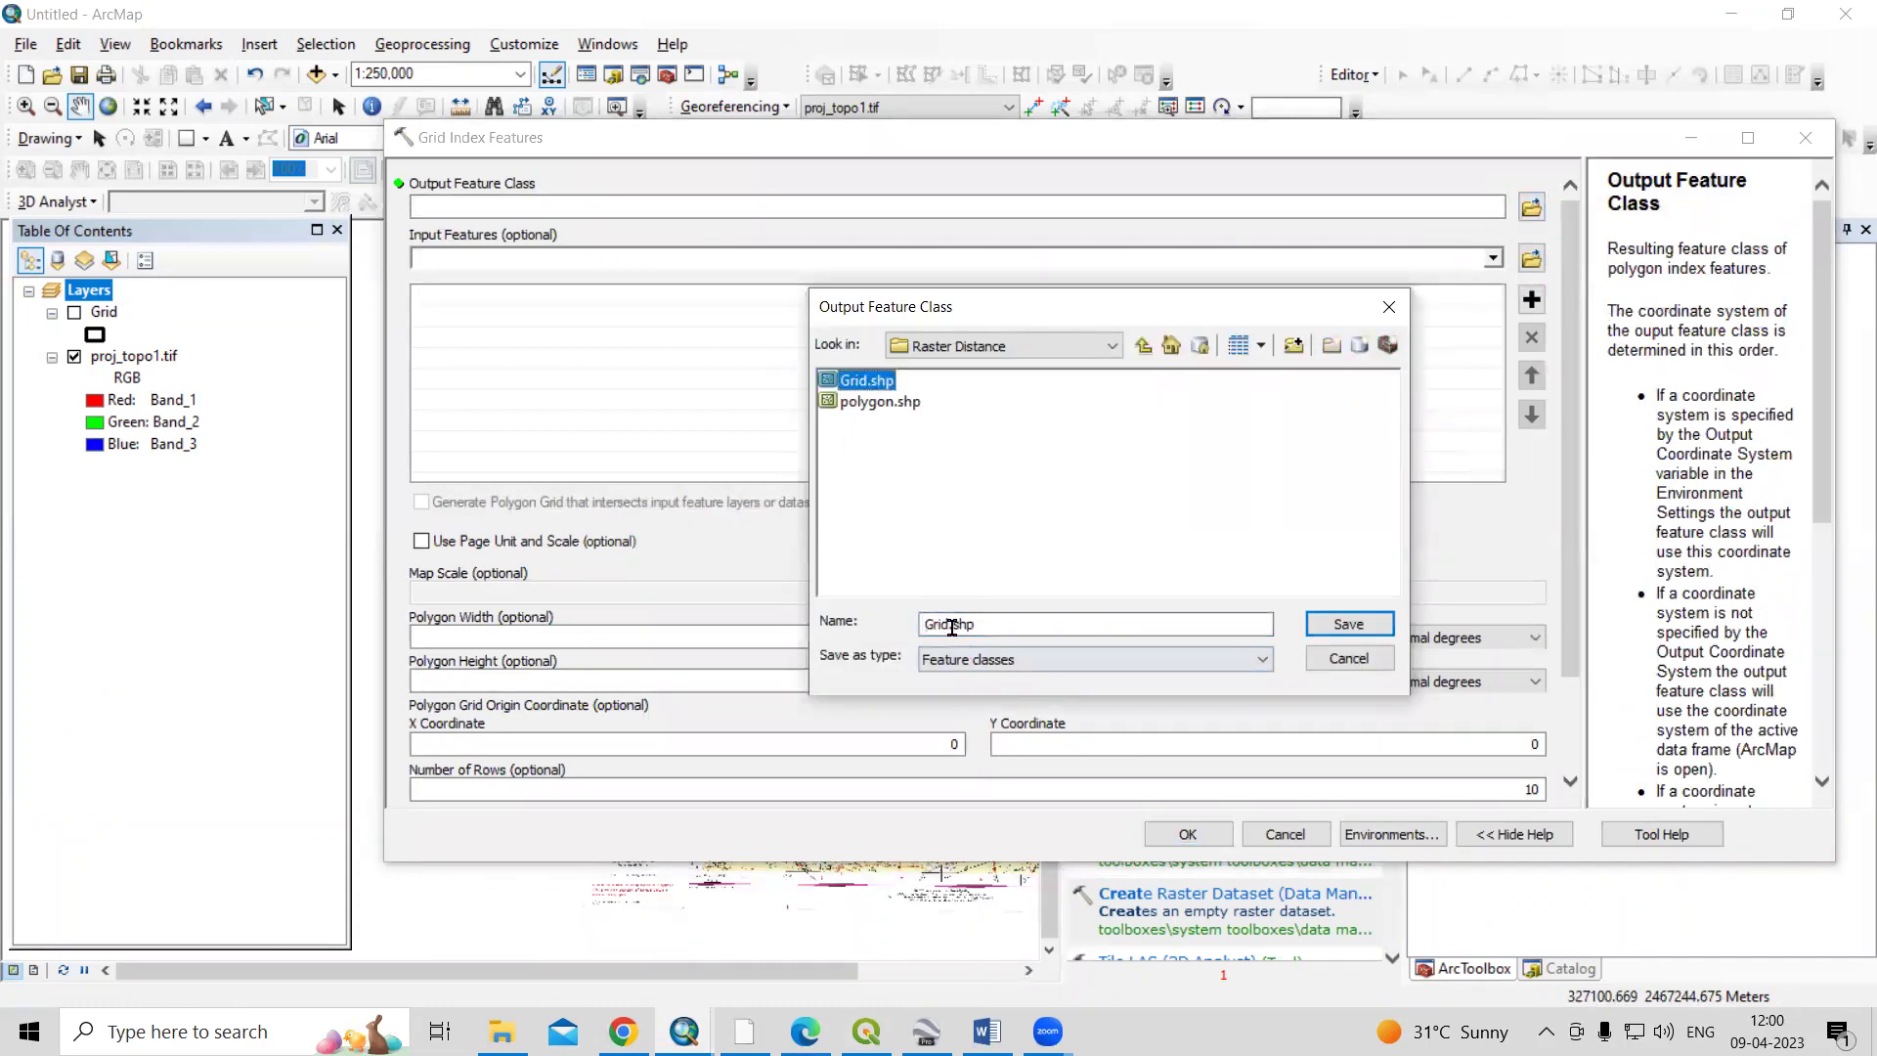
left_click(948, 624)
type("2")
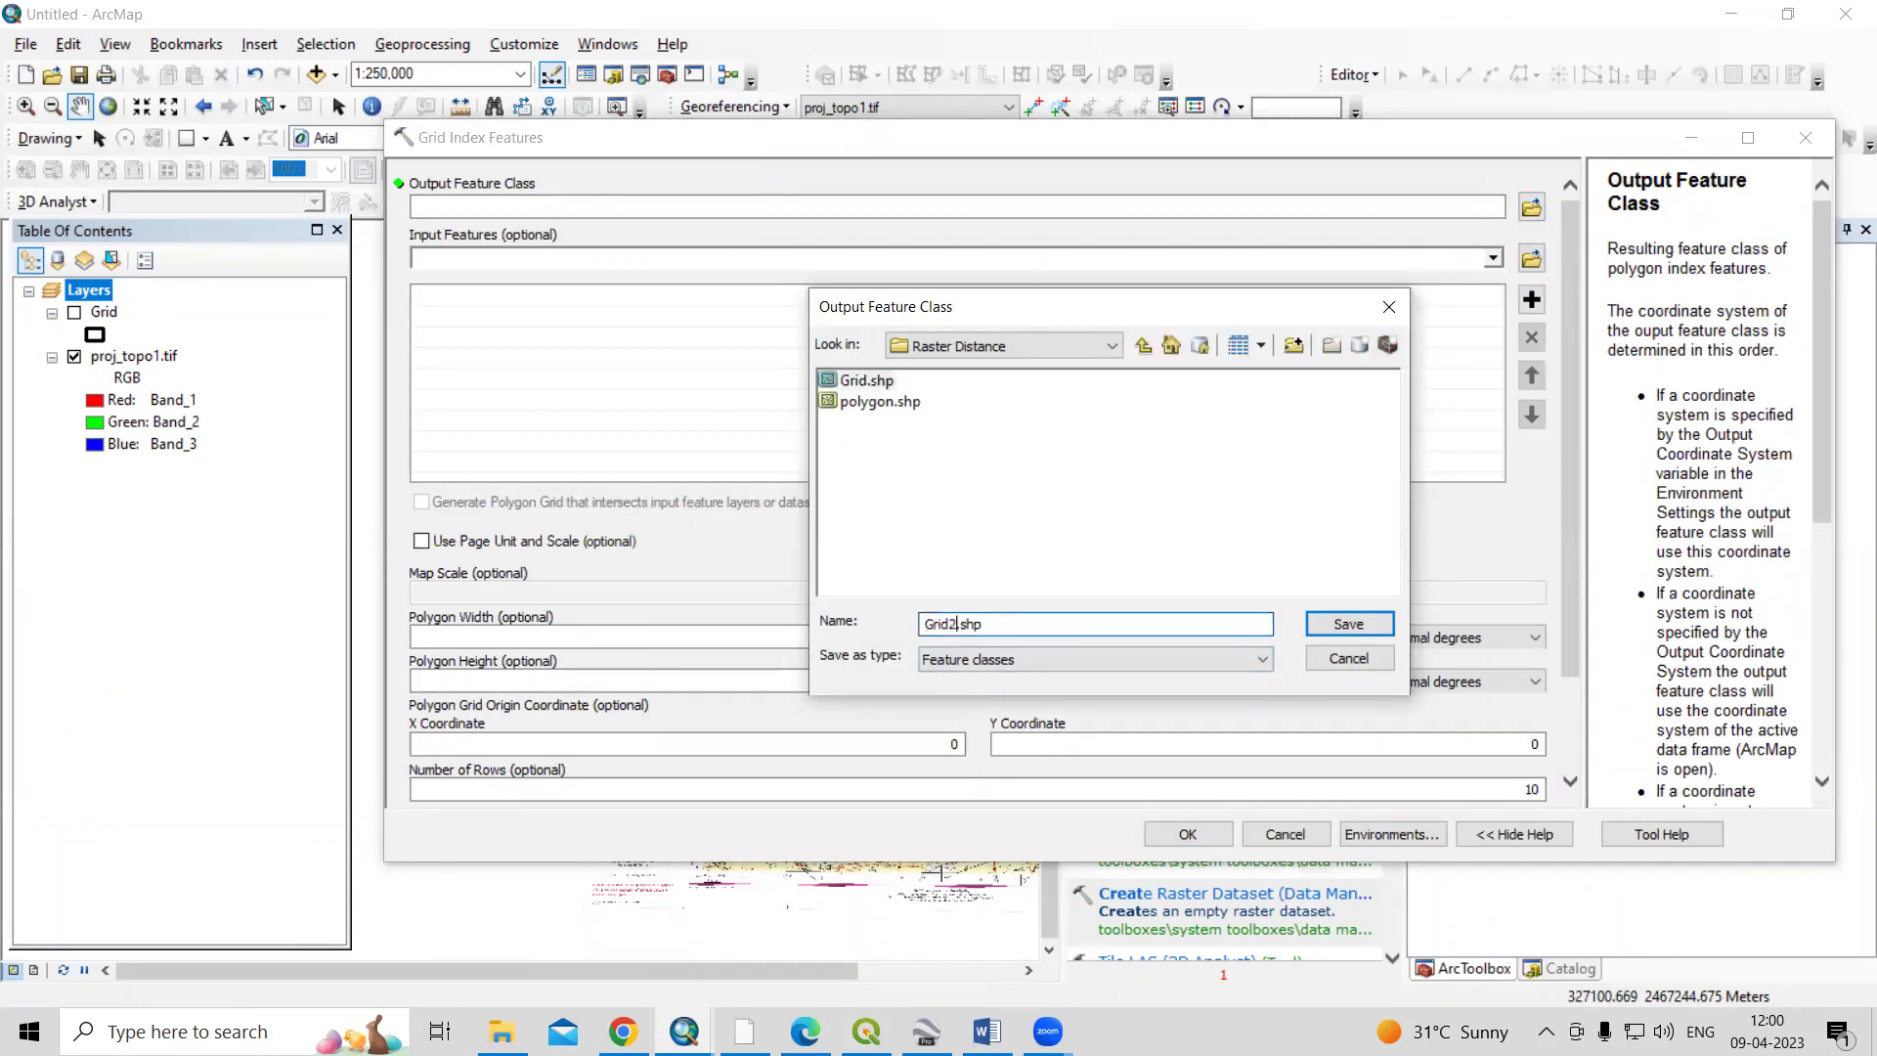
left_click(1349, 624)
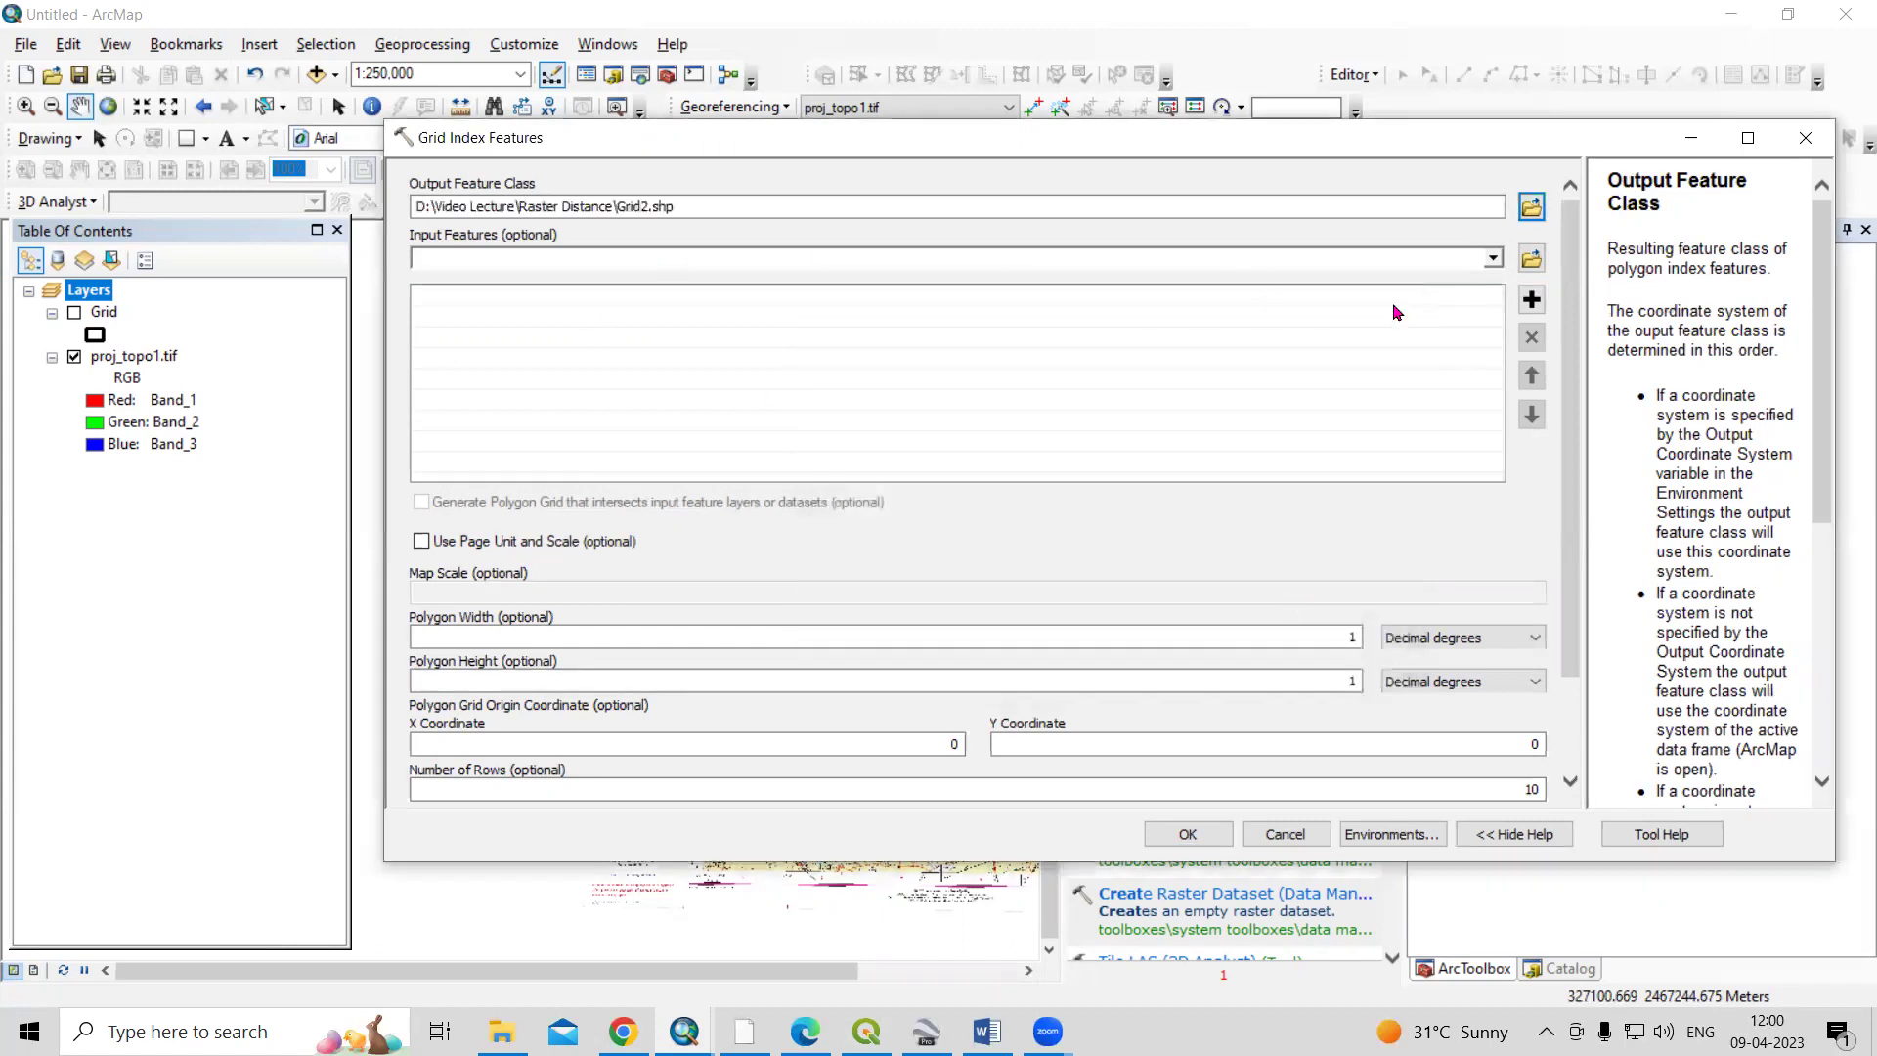
left_click(1490, 260)
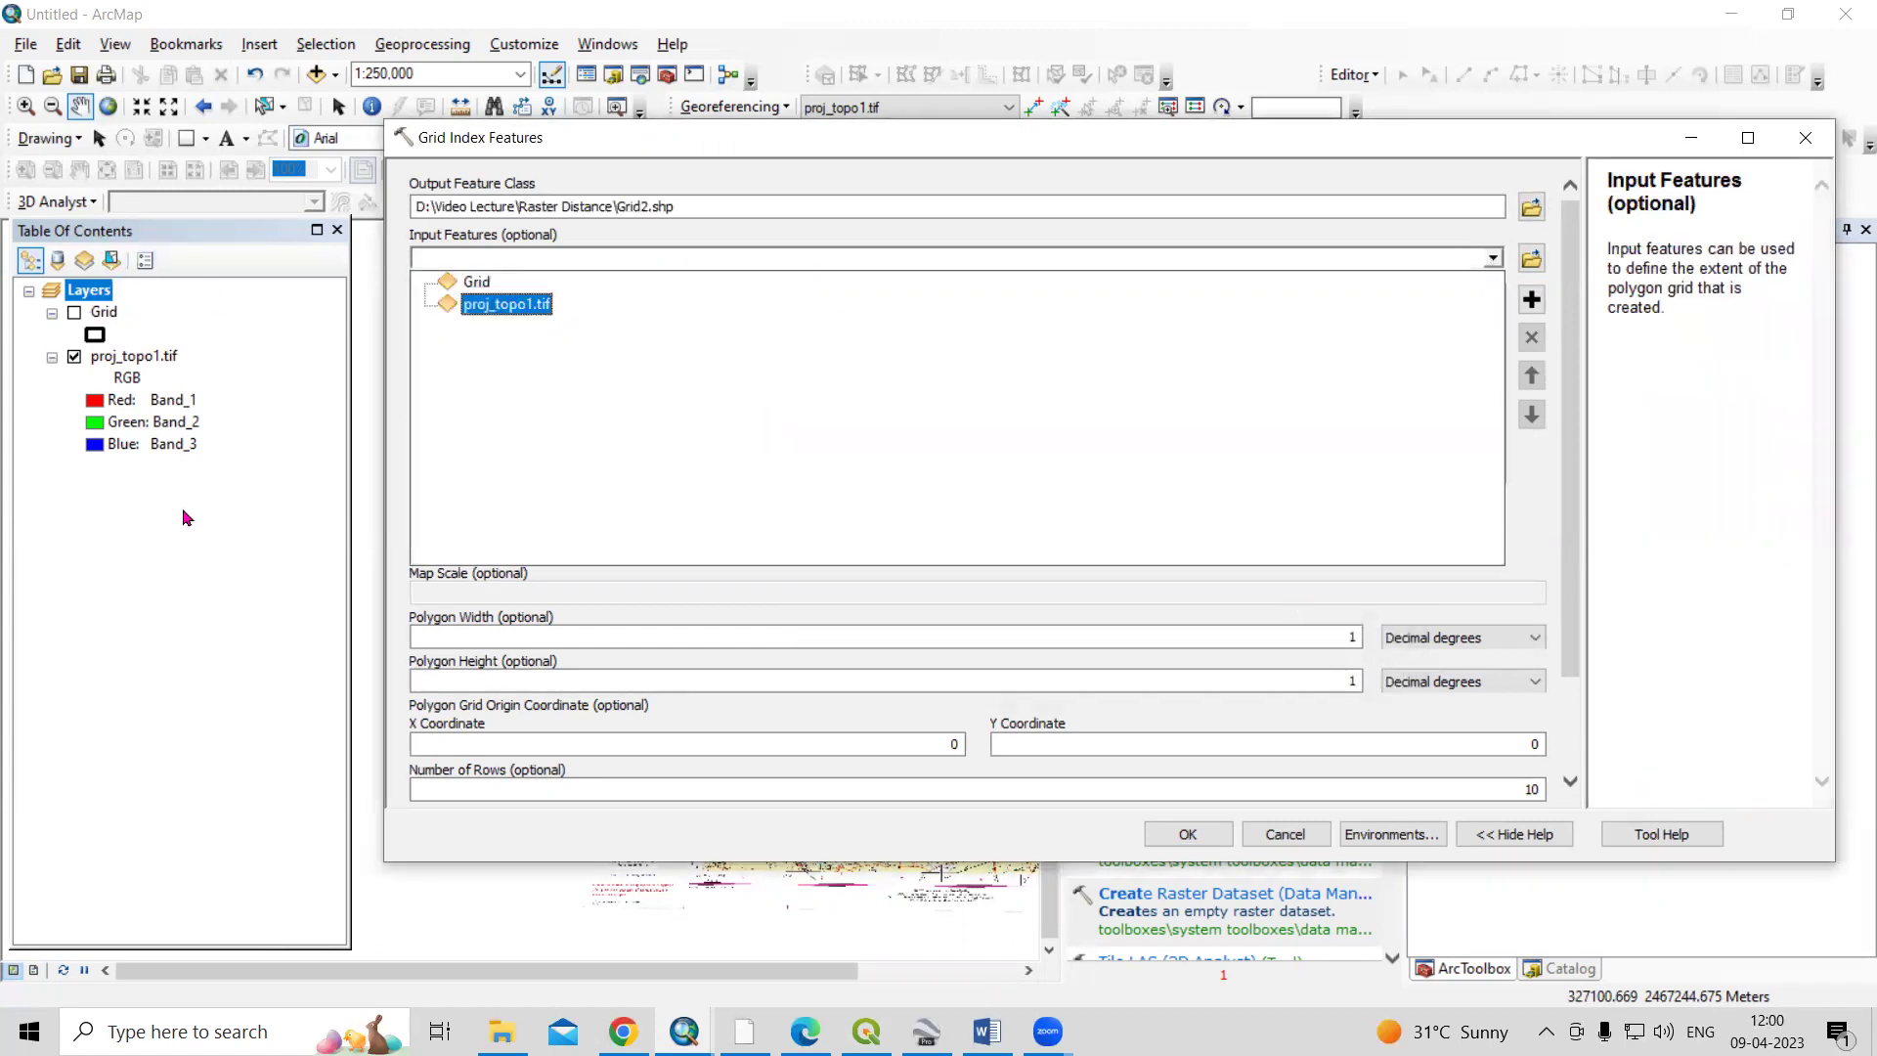
left_click(489, 306)
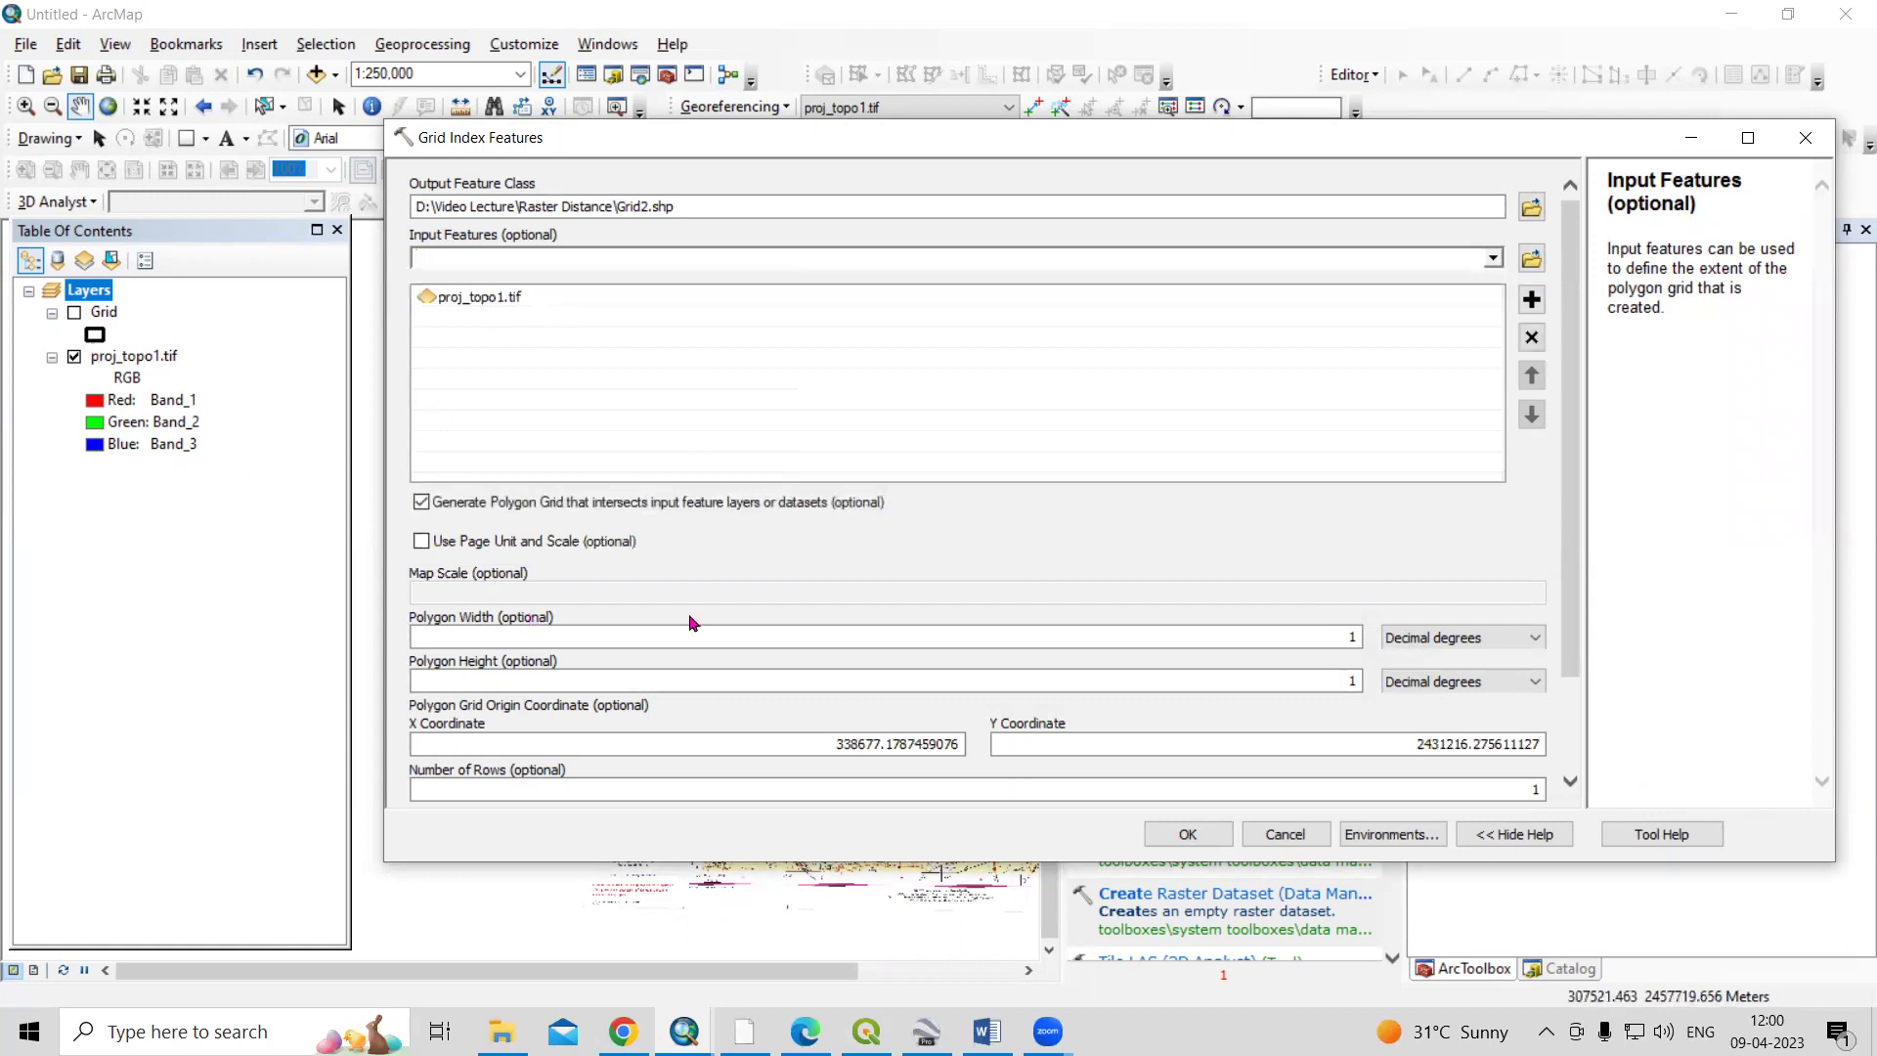
Set both the polygon width and the polygon height of the index grid to 5 kilometers
scroll(1418, 586, "down", 3)
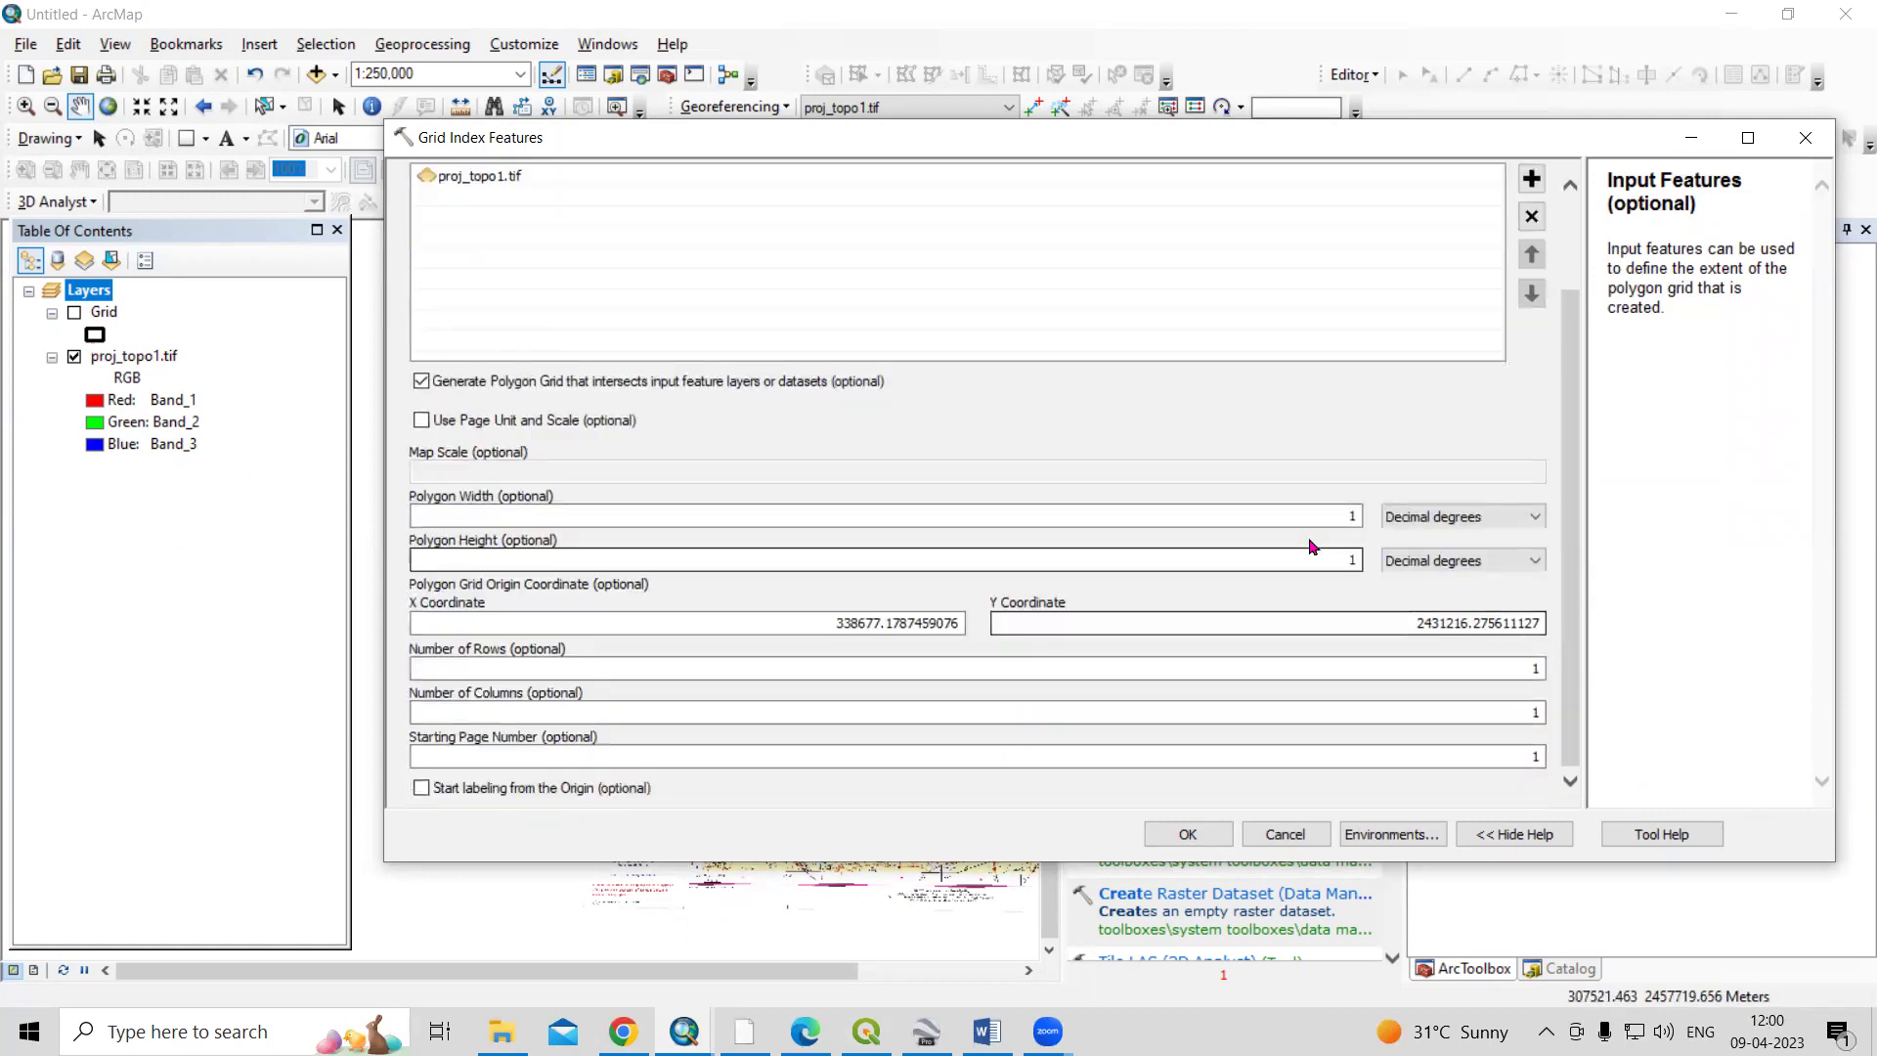
double_click(1349, 516)
key("Tab")
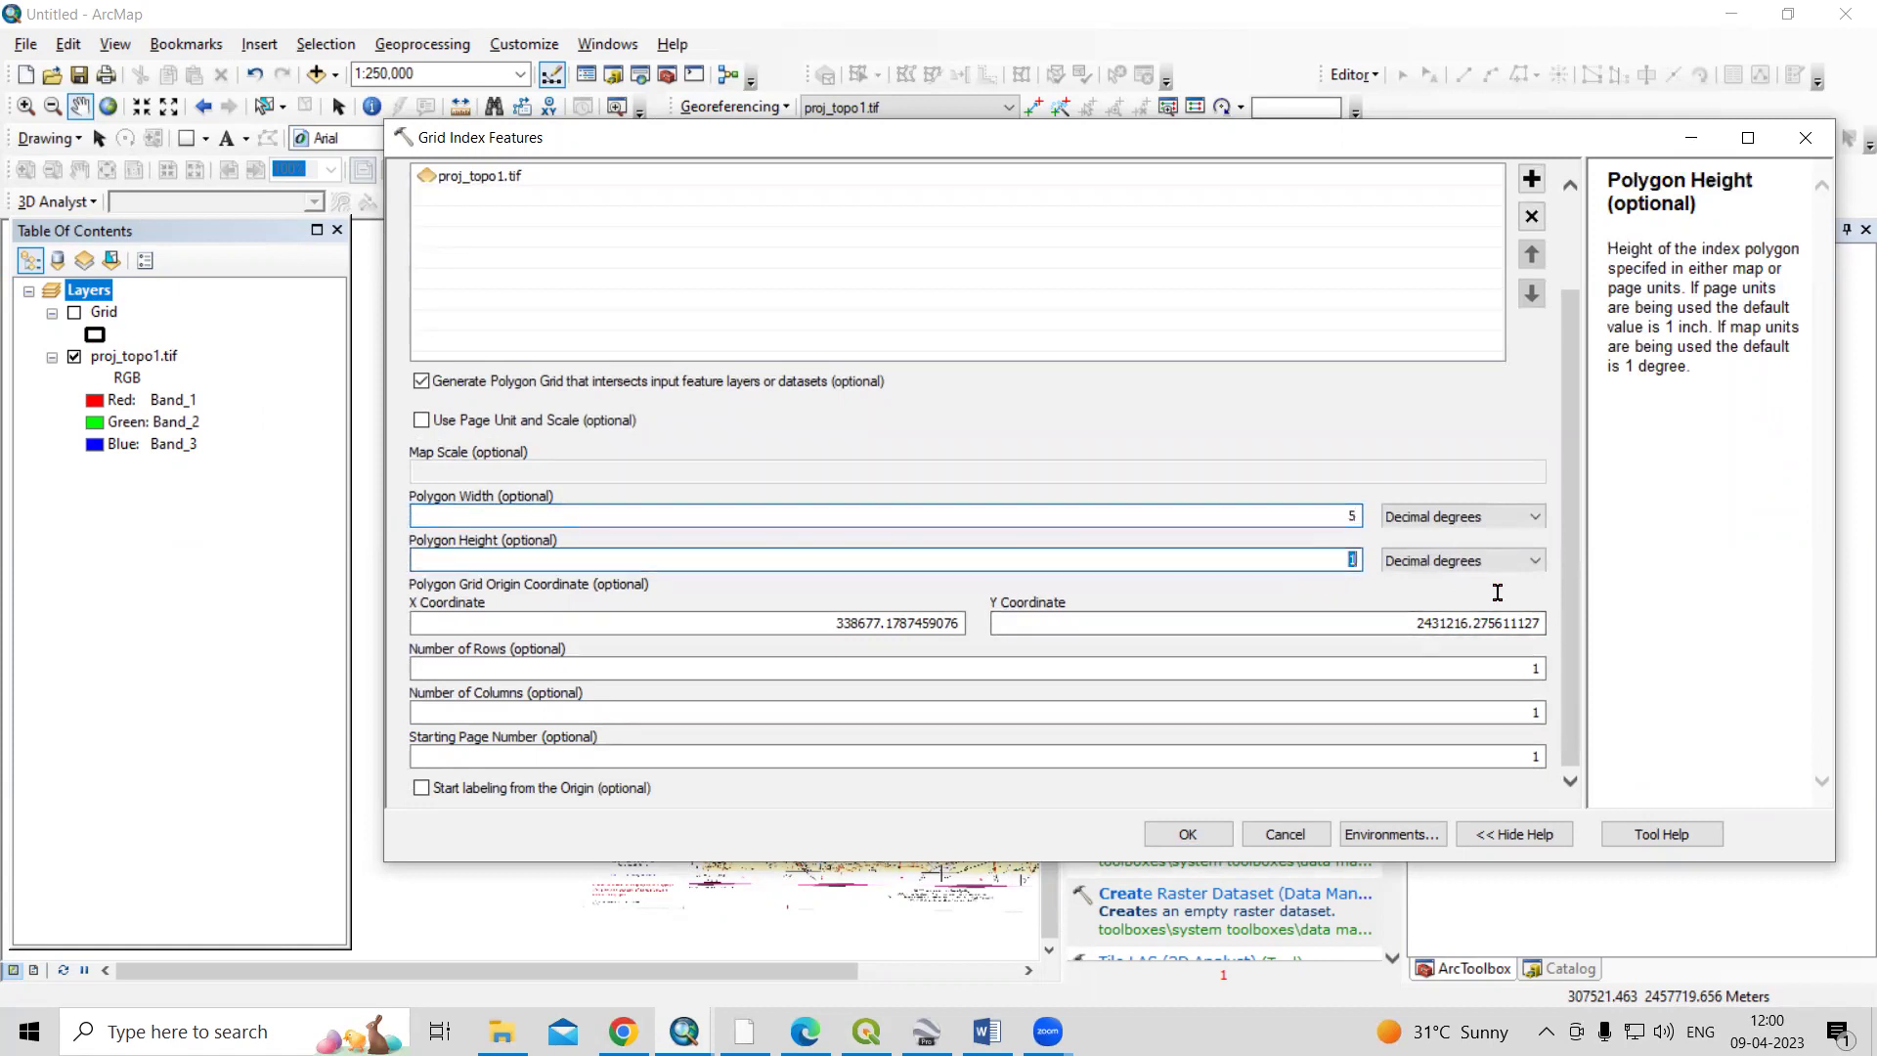
left_click(1467, 501)
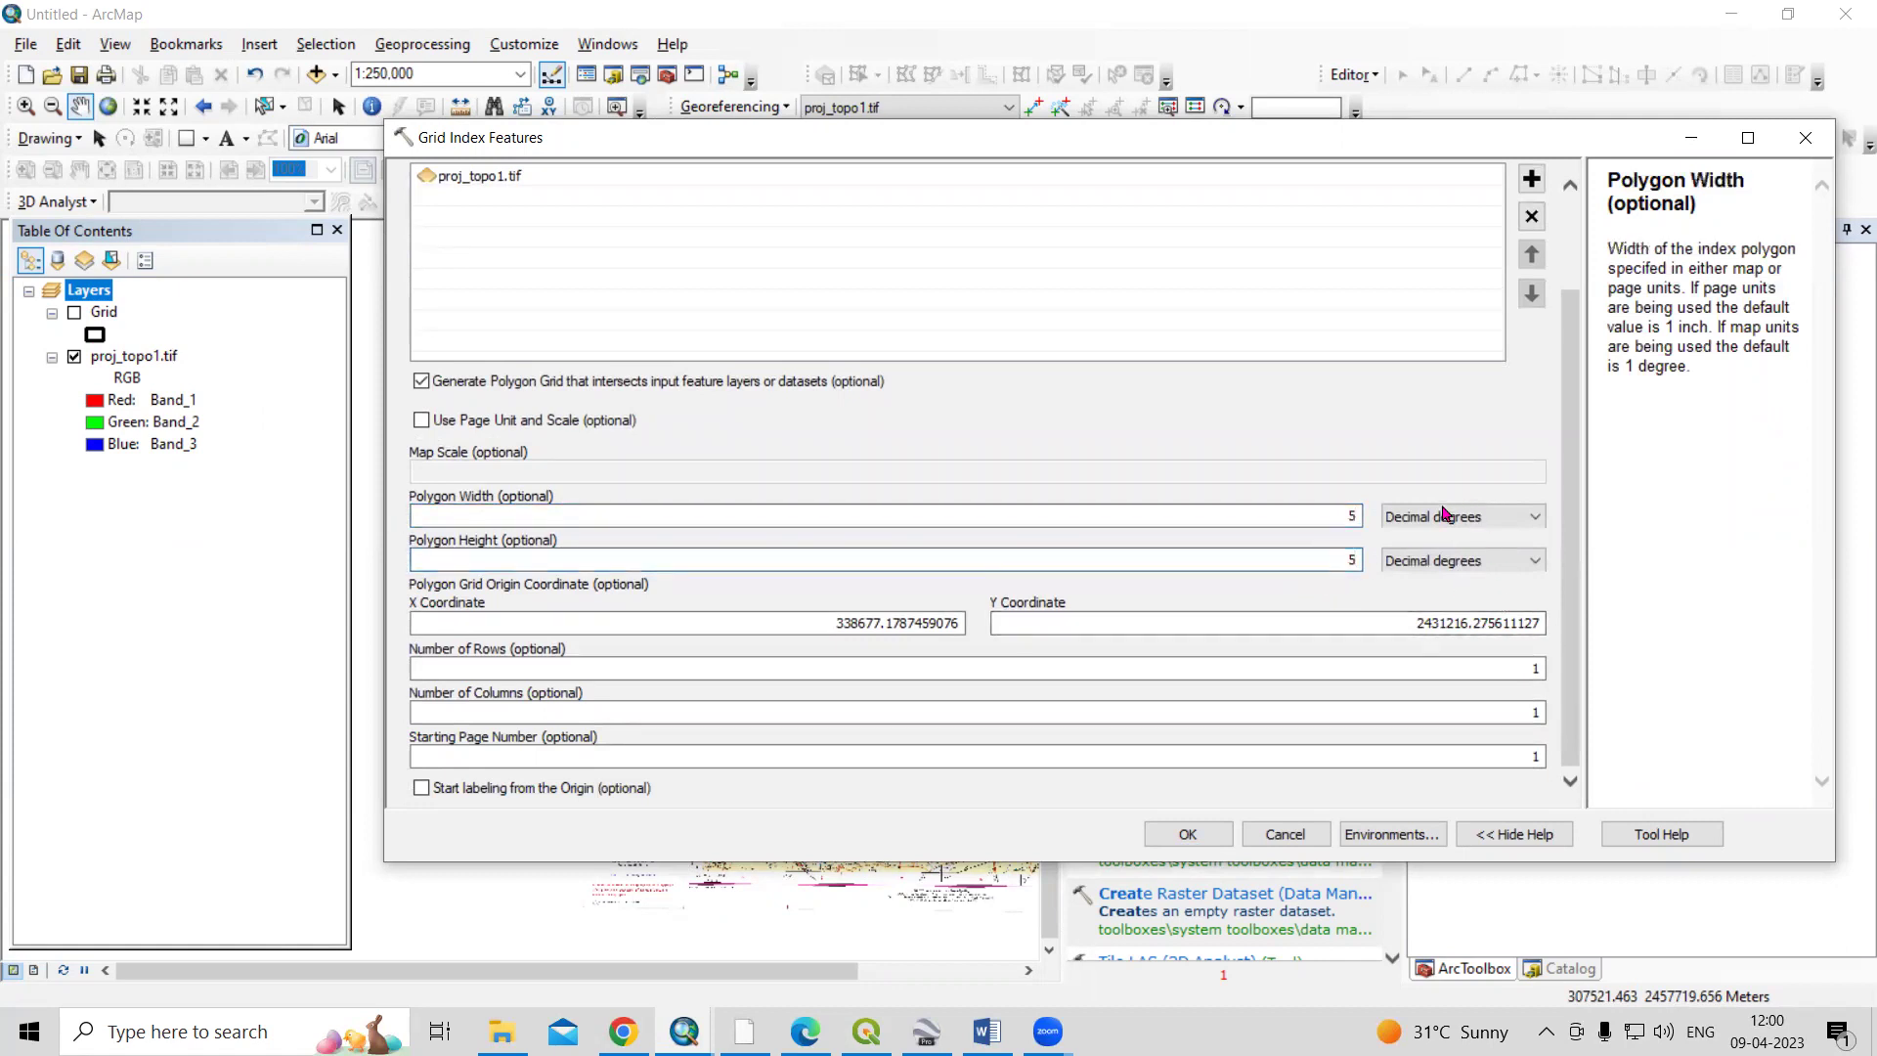
left_click(1447, 515)
left_click(1443, 619)
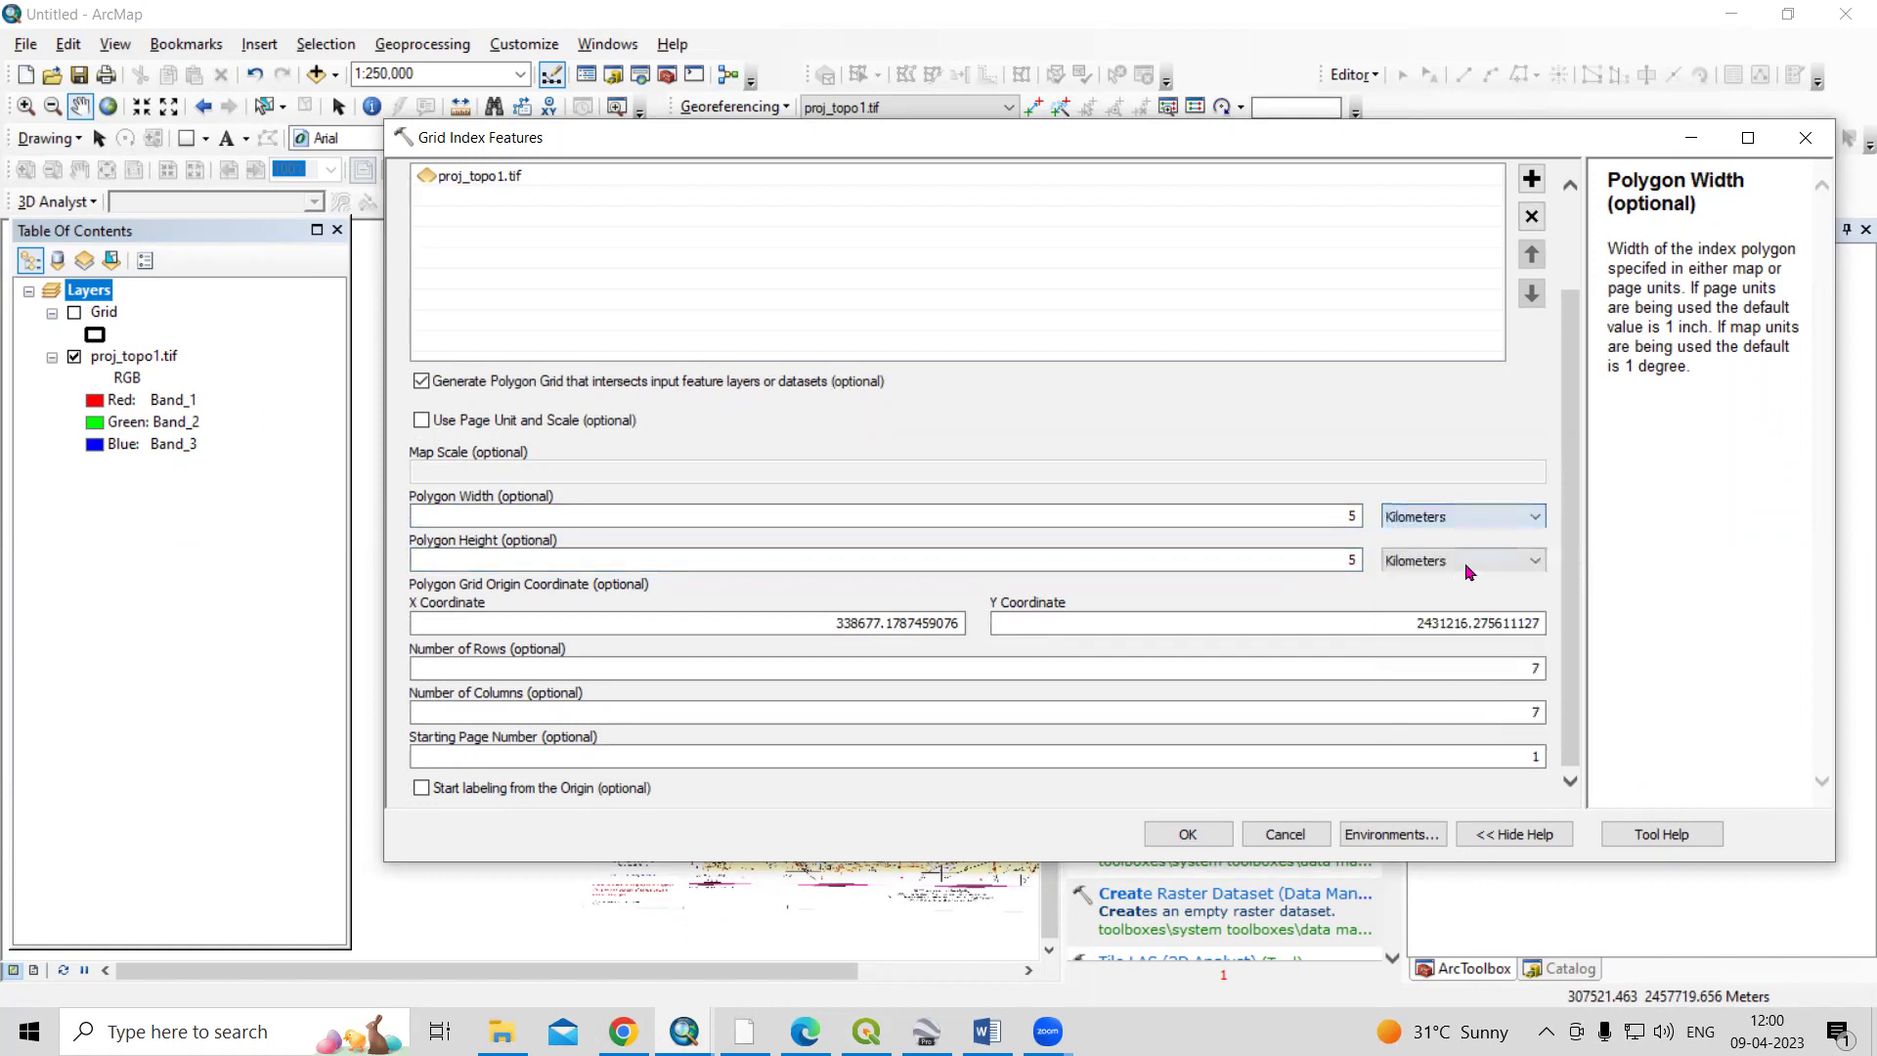
left_click(1466, 560)
left_click(1457, 663)
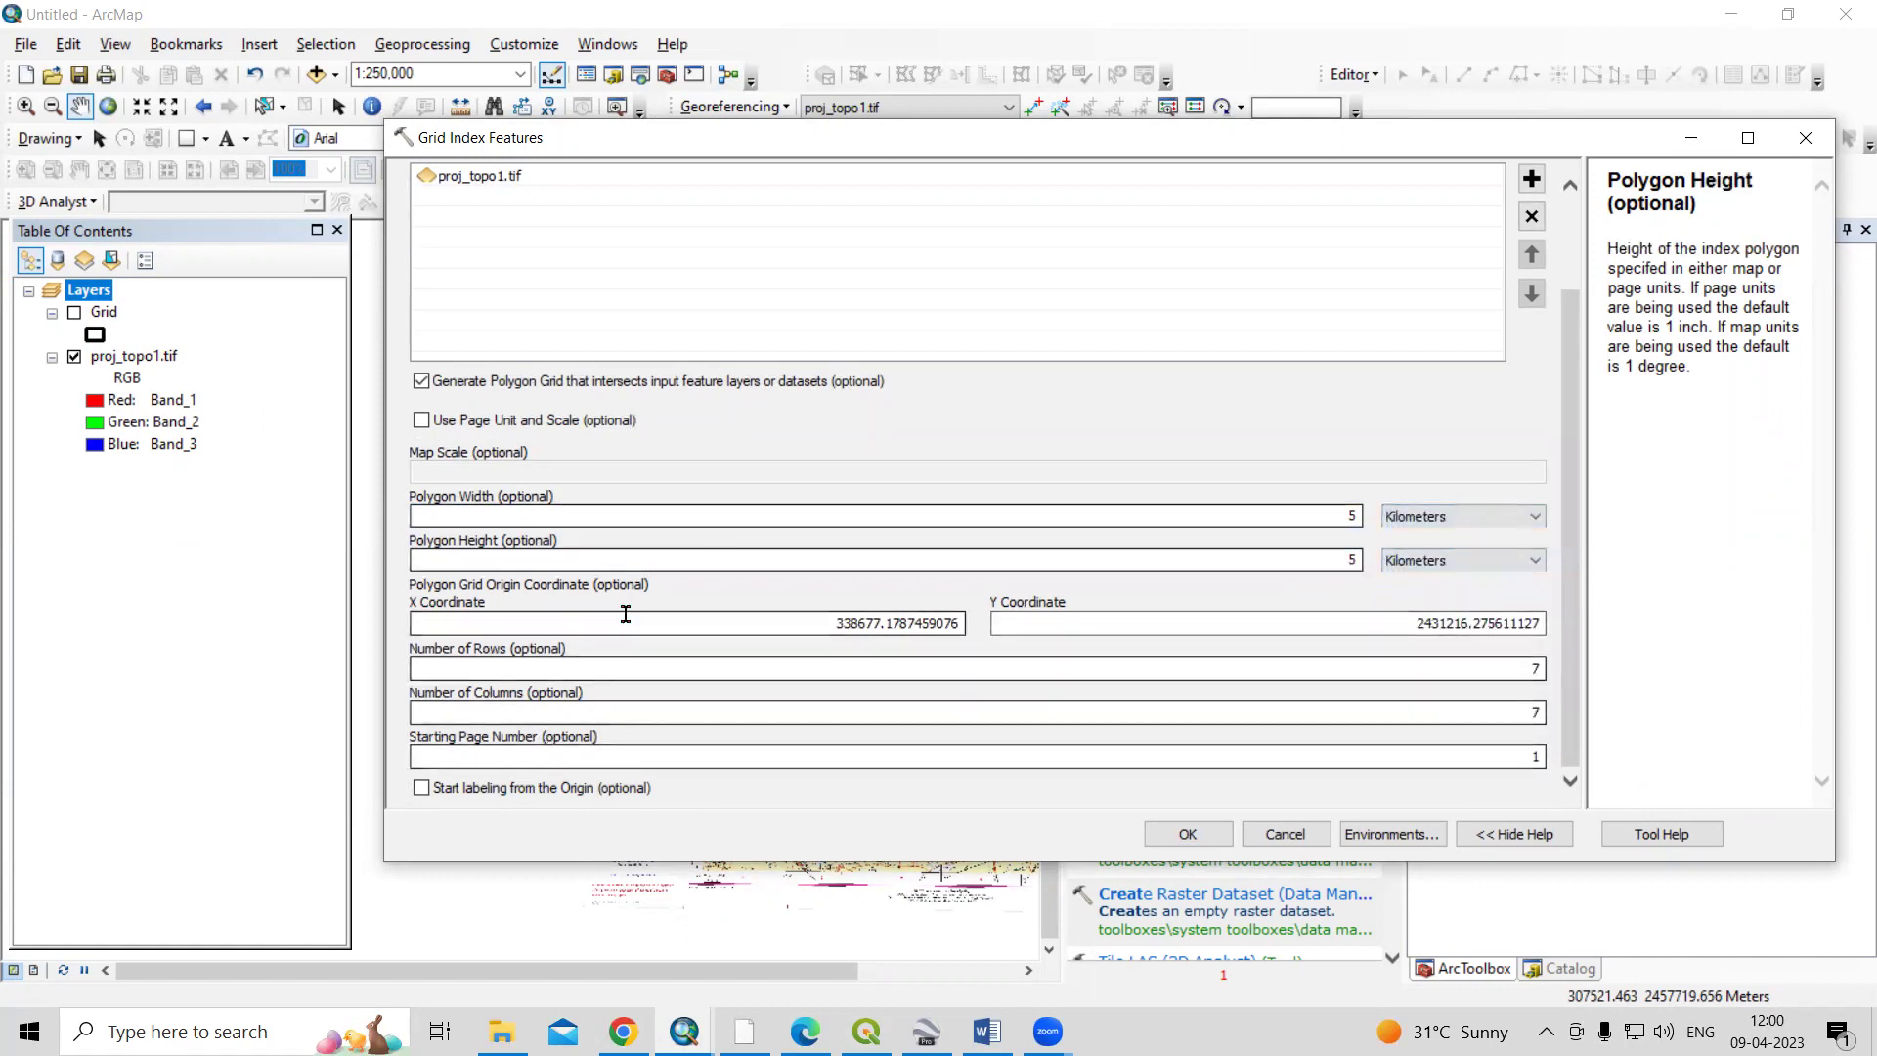
Run the Grid Index Features tool and inspect the generated Grid2 cells on the map
left_click(1189, 835)
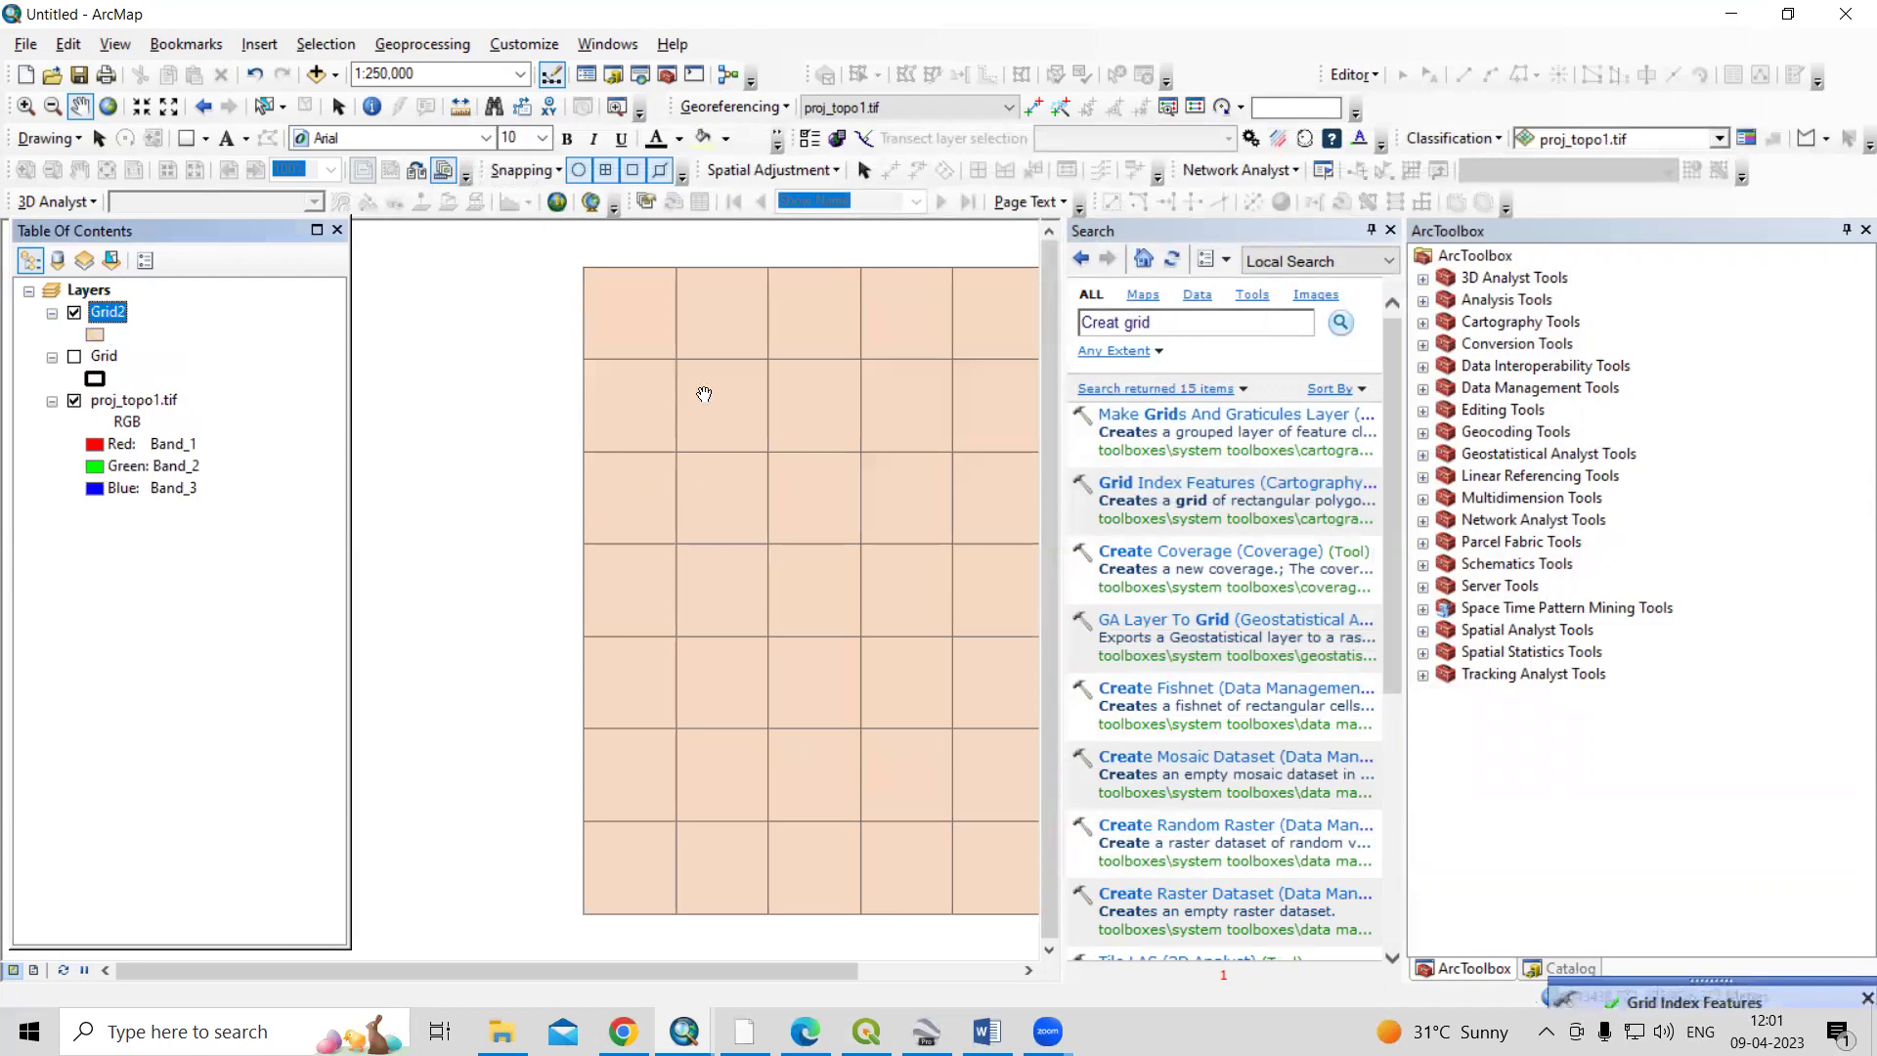
scroll(649, 460, "up", 2)
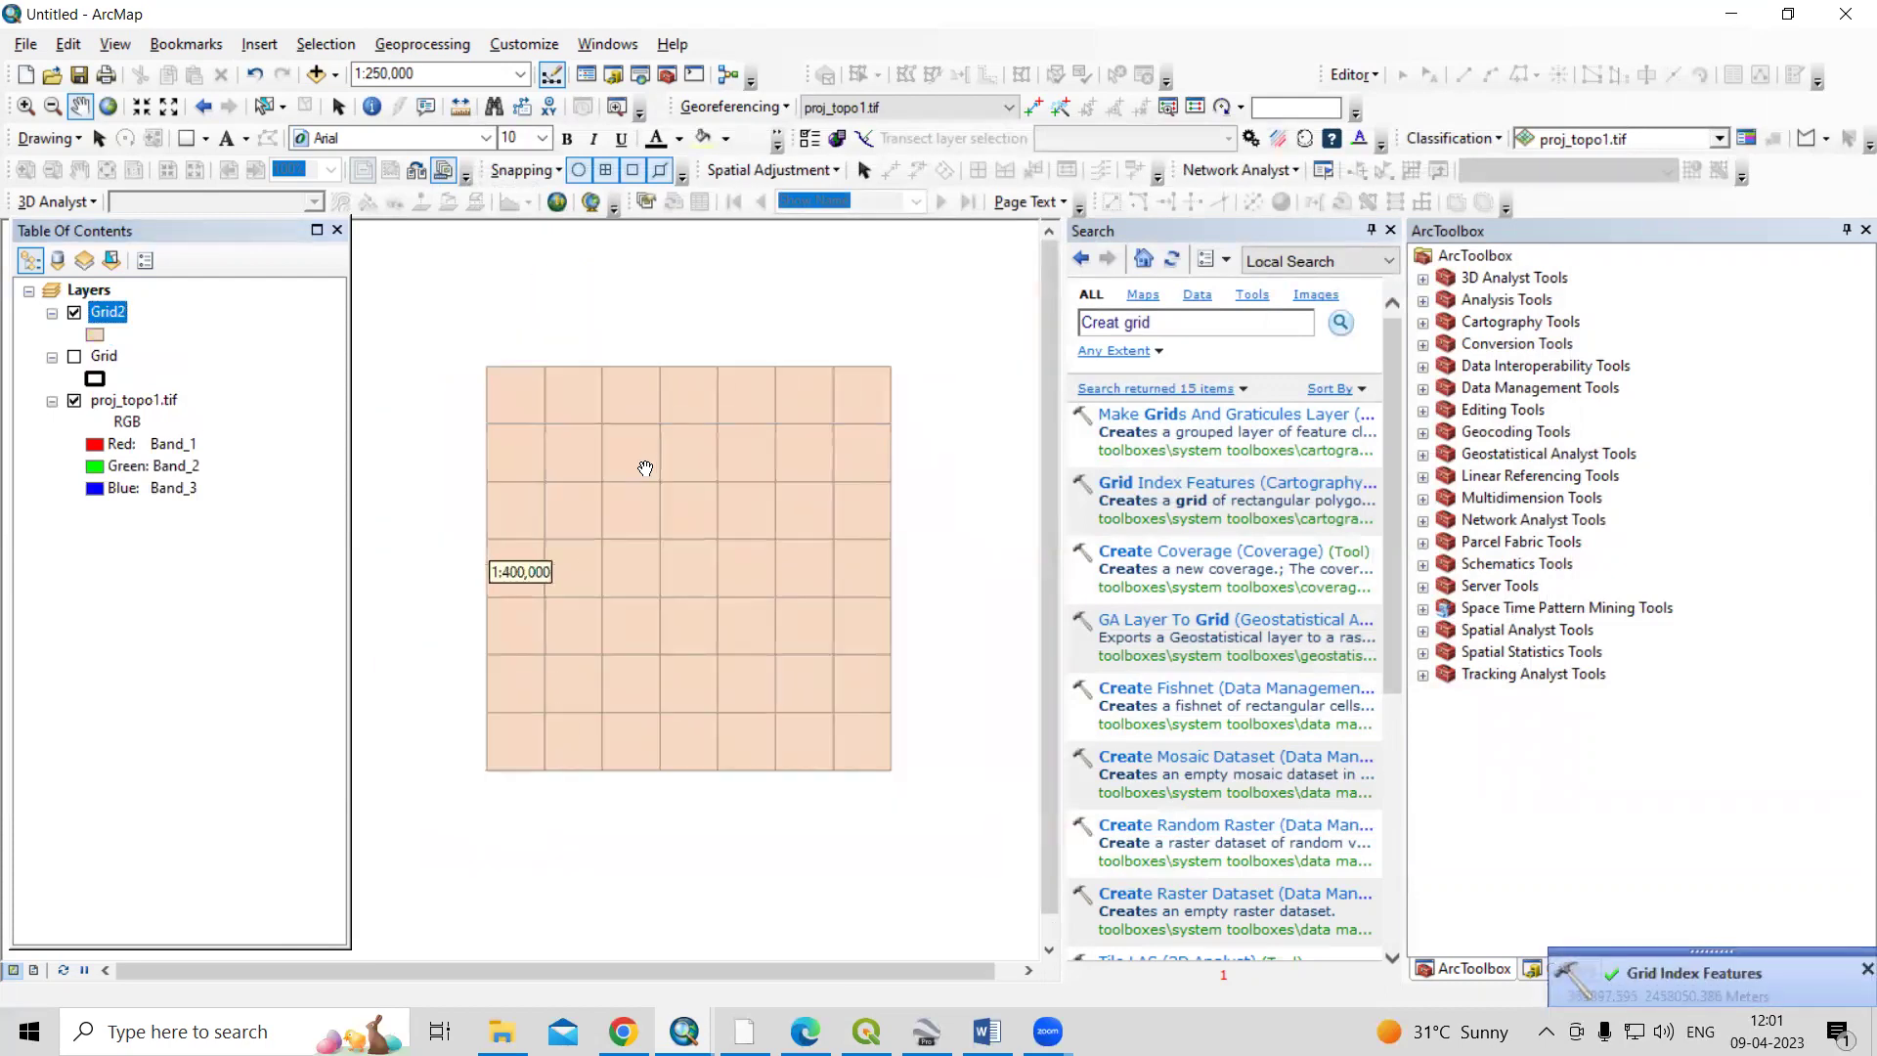
scroll(645, 464, "down", 2)
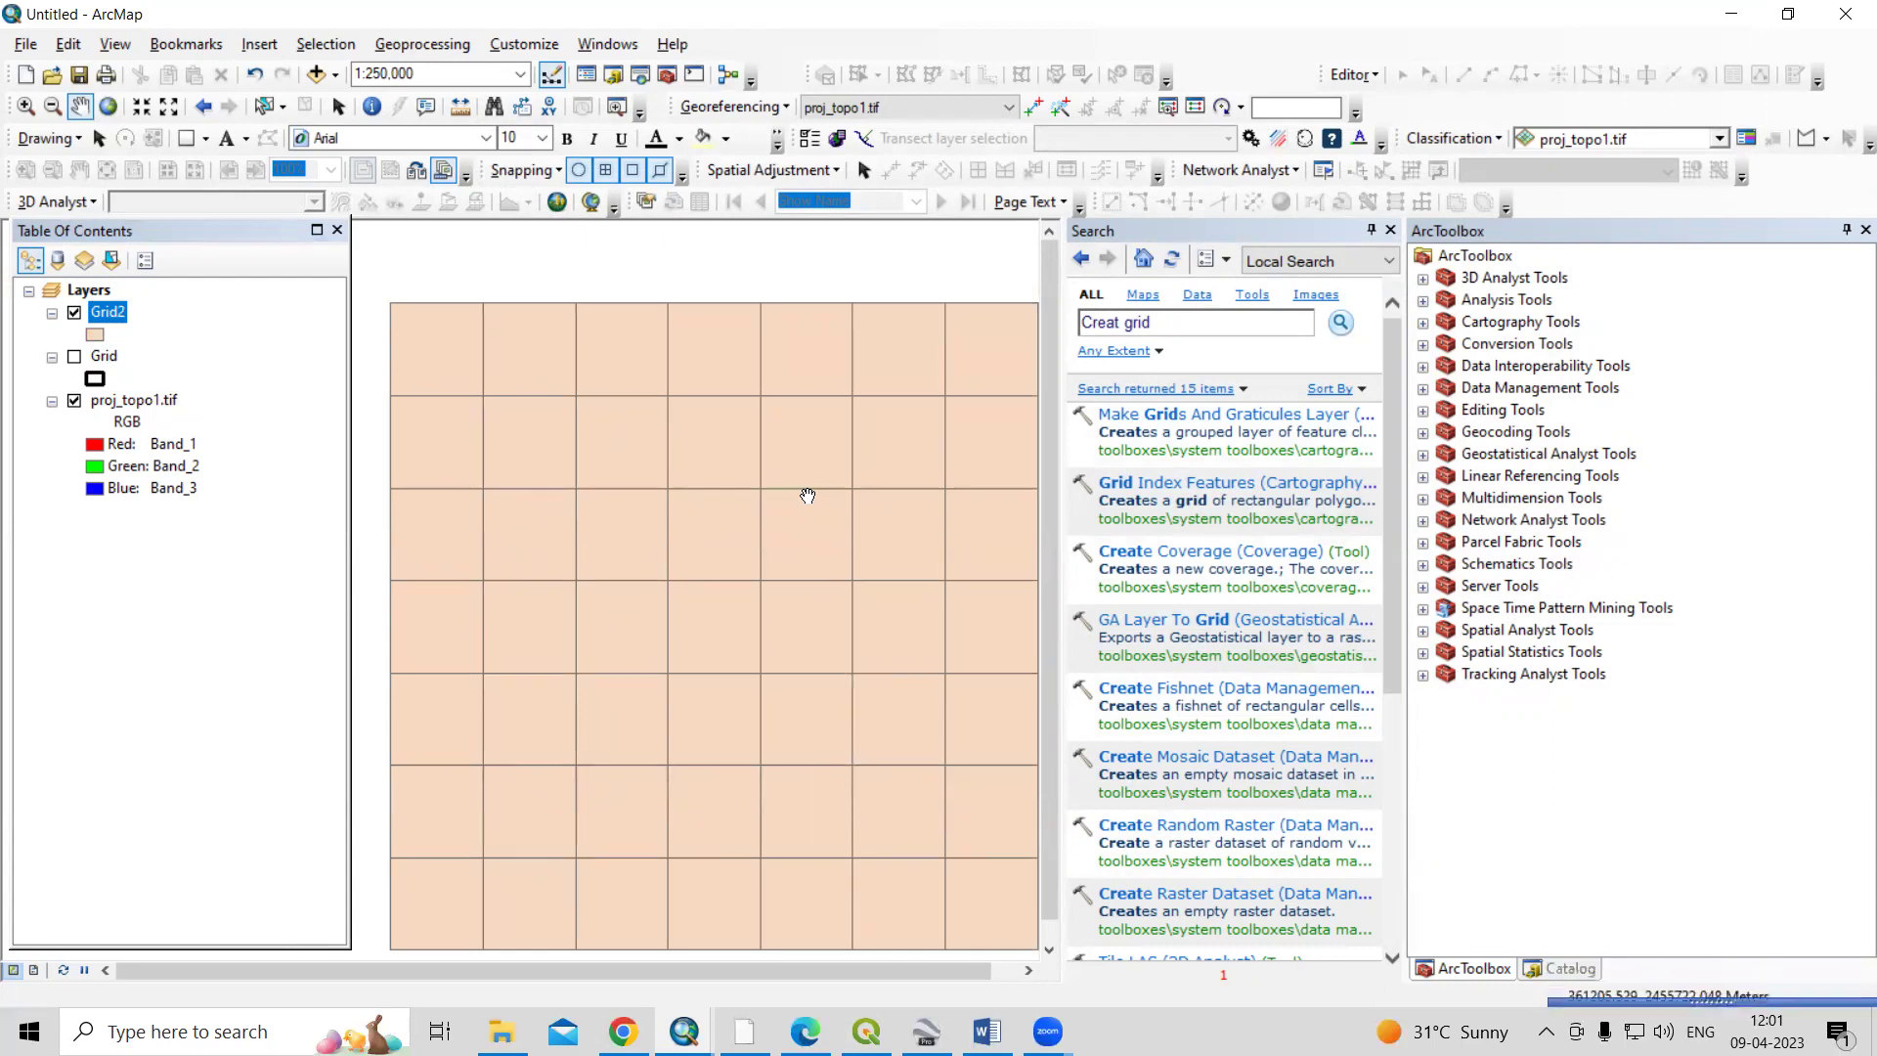
Switch to the QGIS project containing the toposheet and its blue grid
key("alt+Tab")
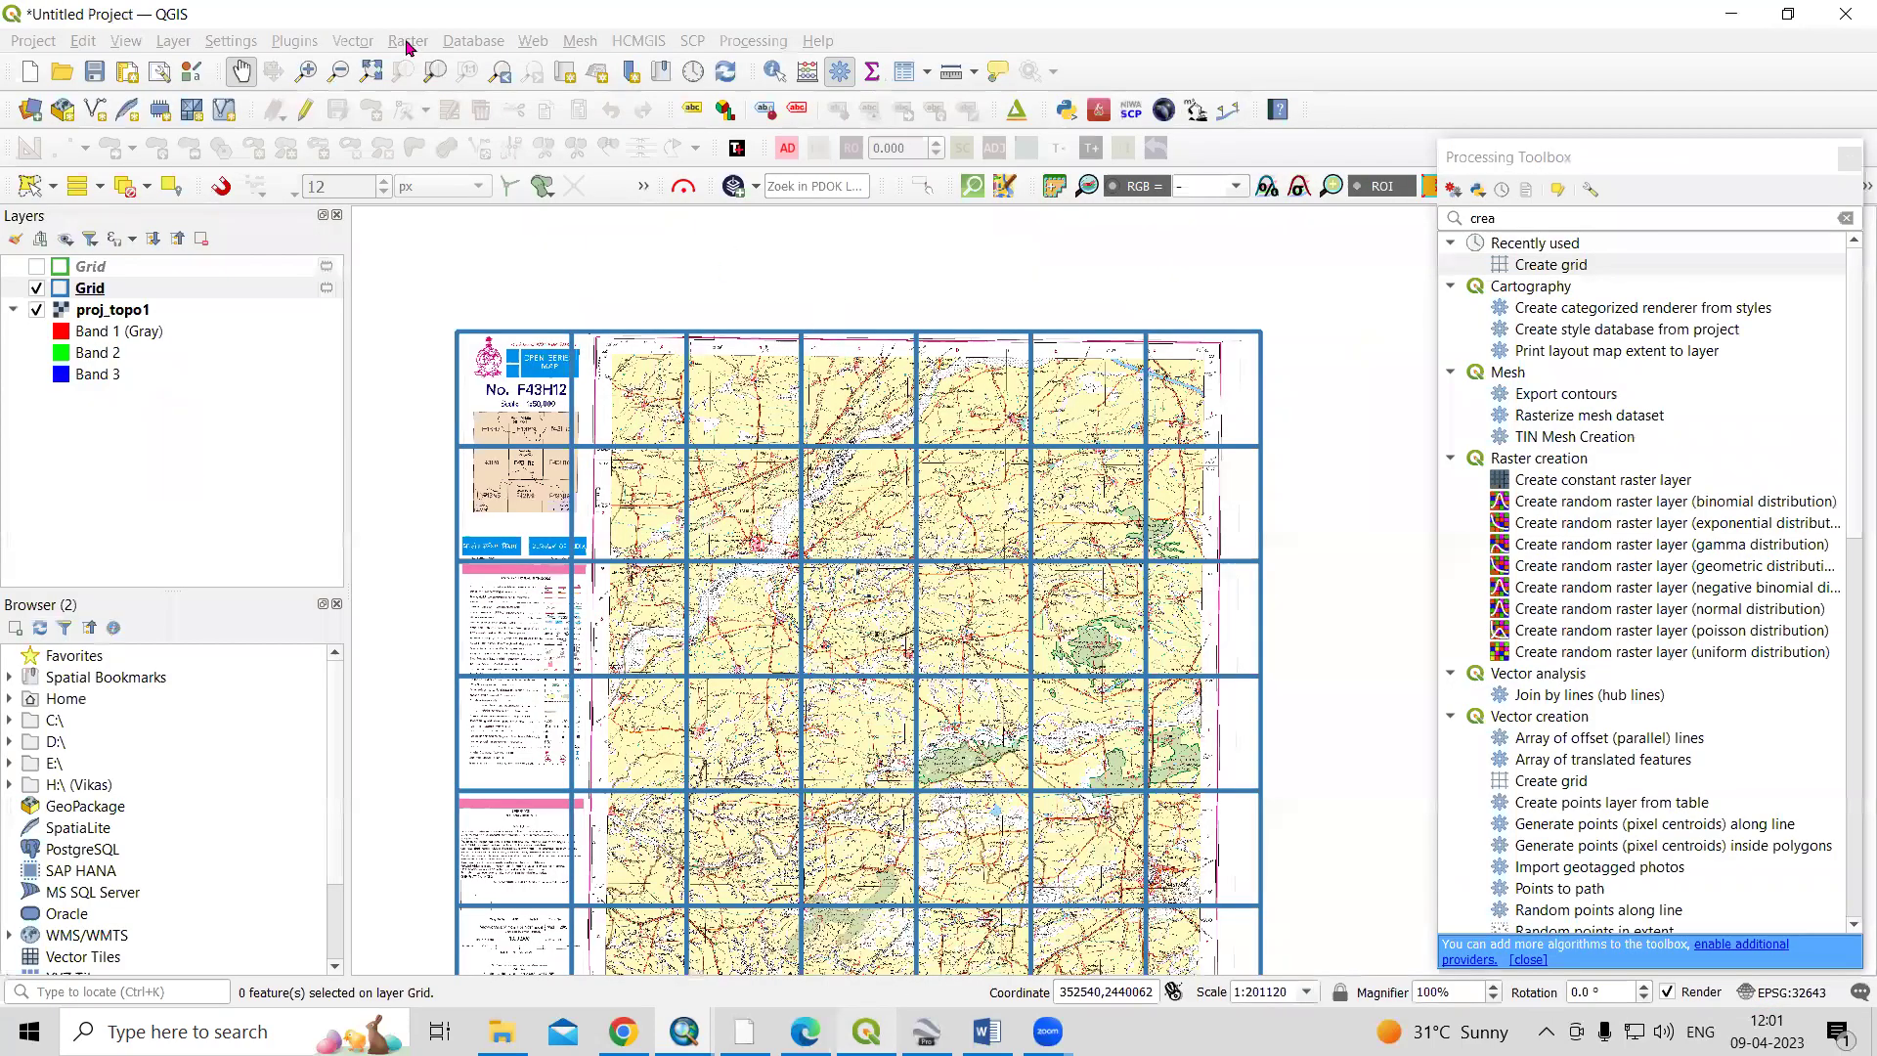
key("alt+l")
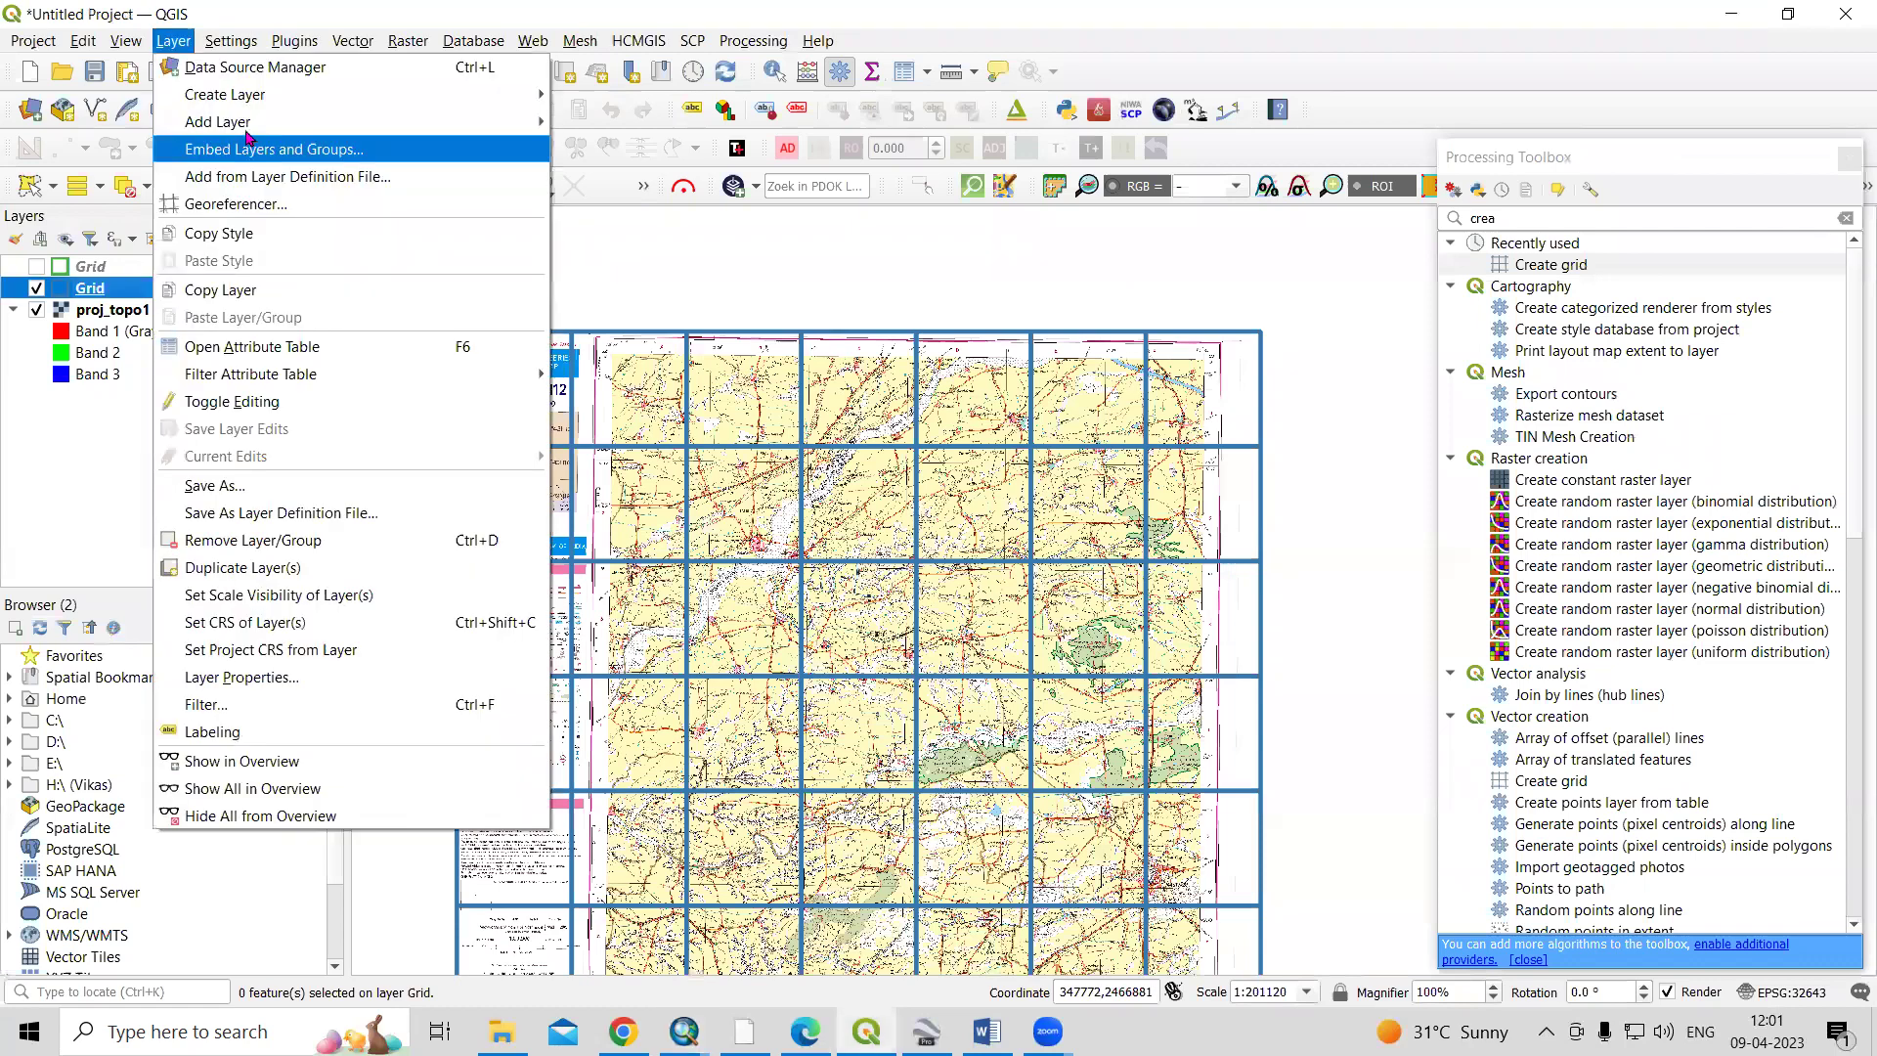
key("Escape")
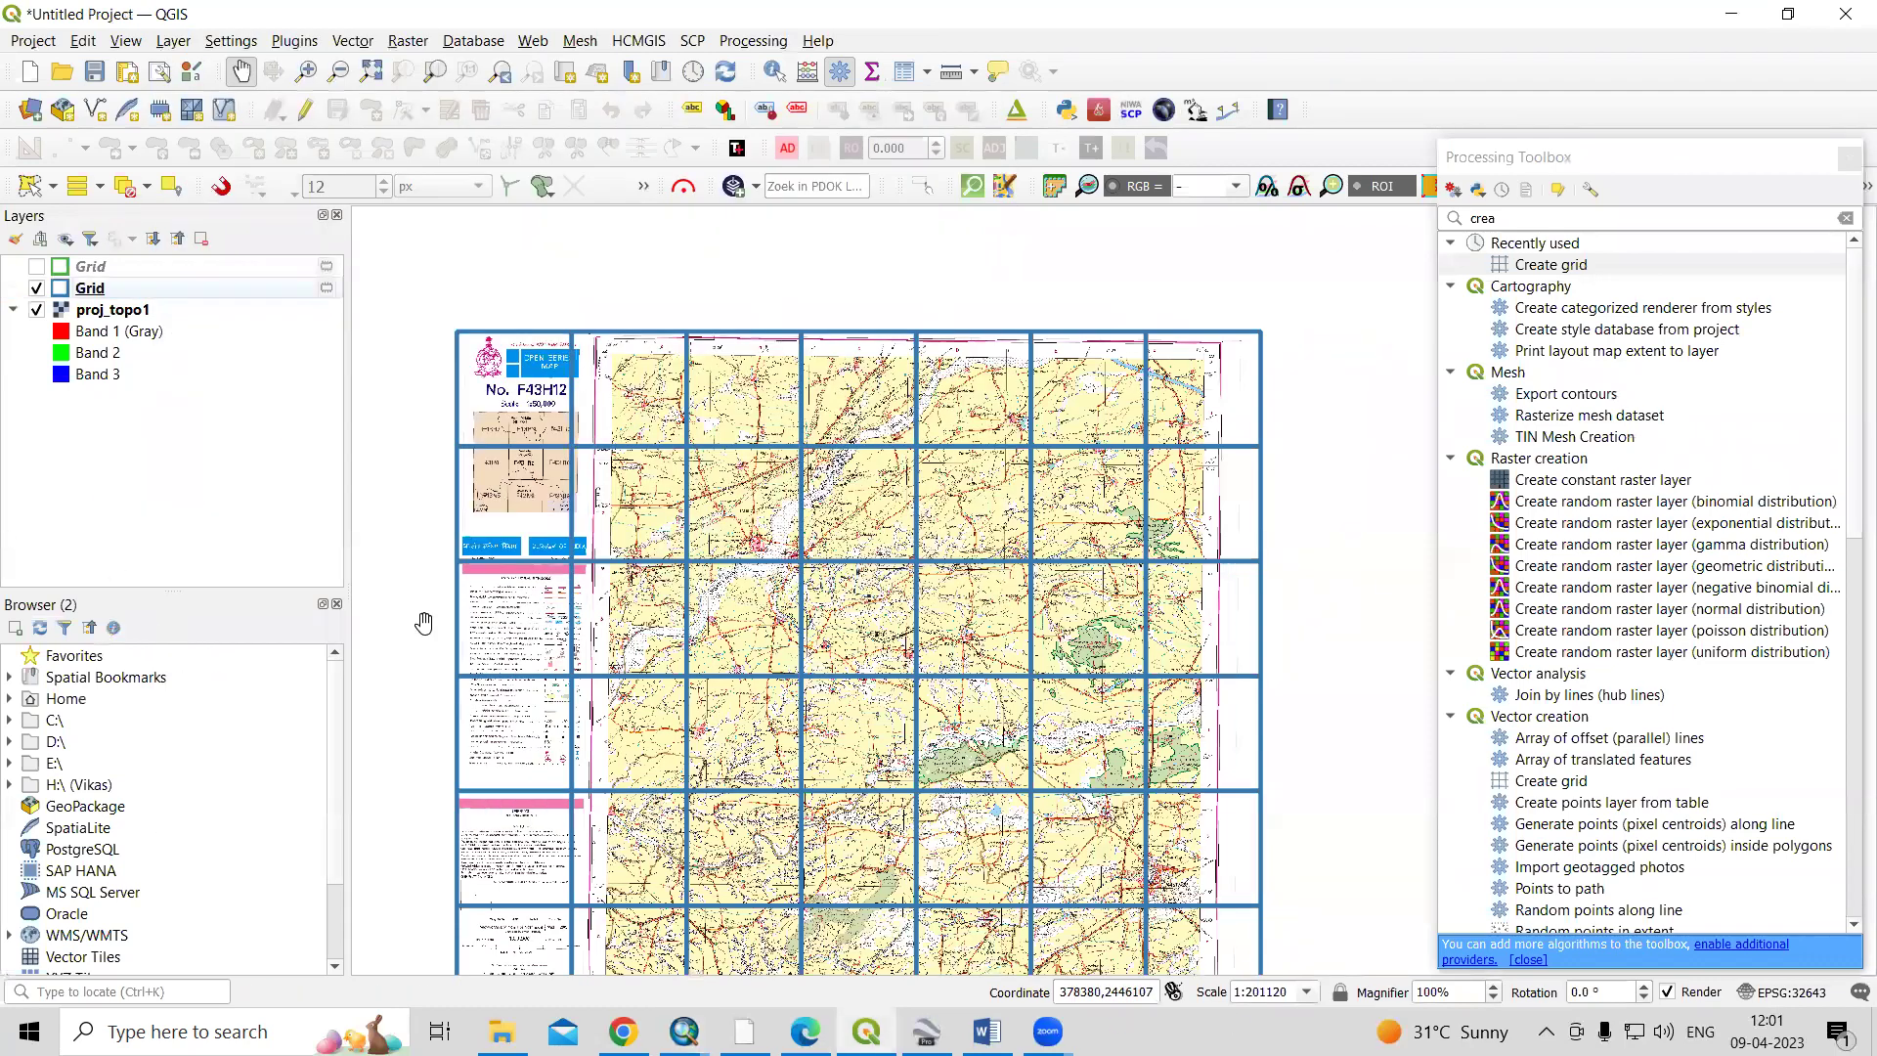
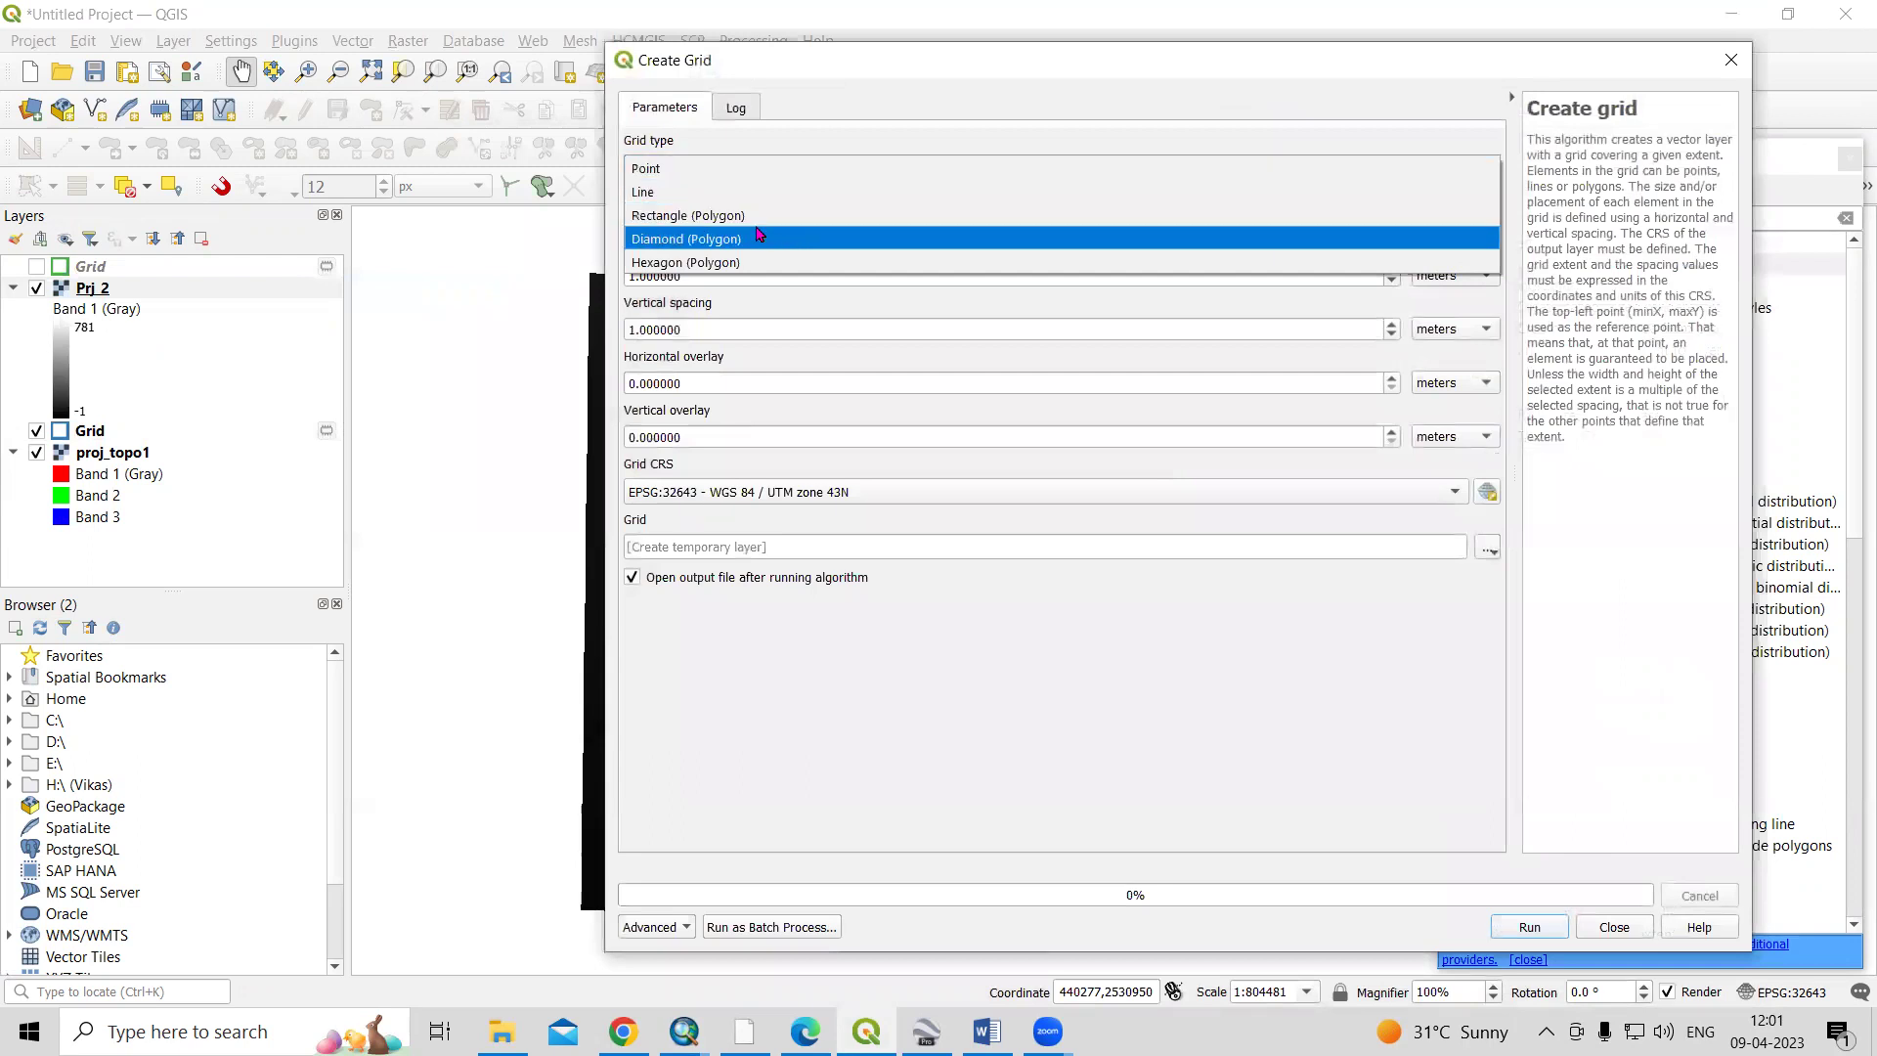
Choose Rectangle (Polygon) as the grid type and calculate the grid extent from the Prj_2 layer
left_click(743, 215)
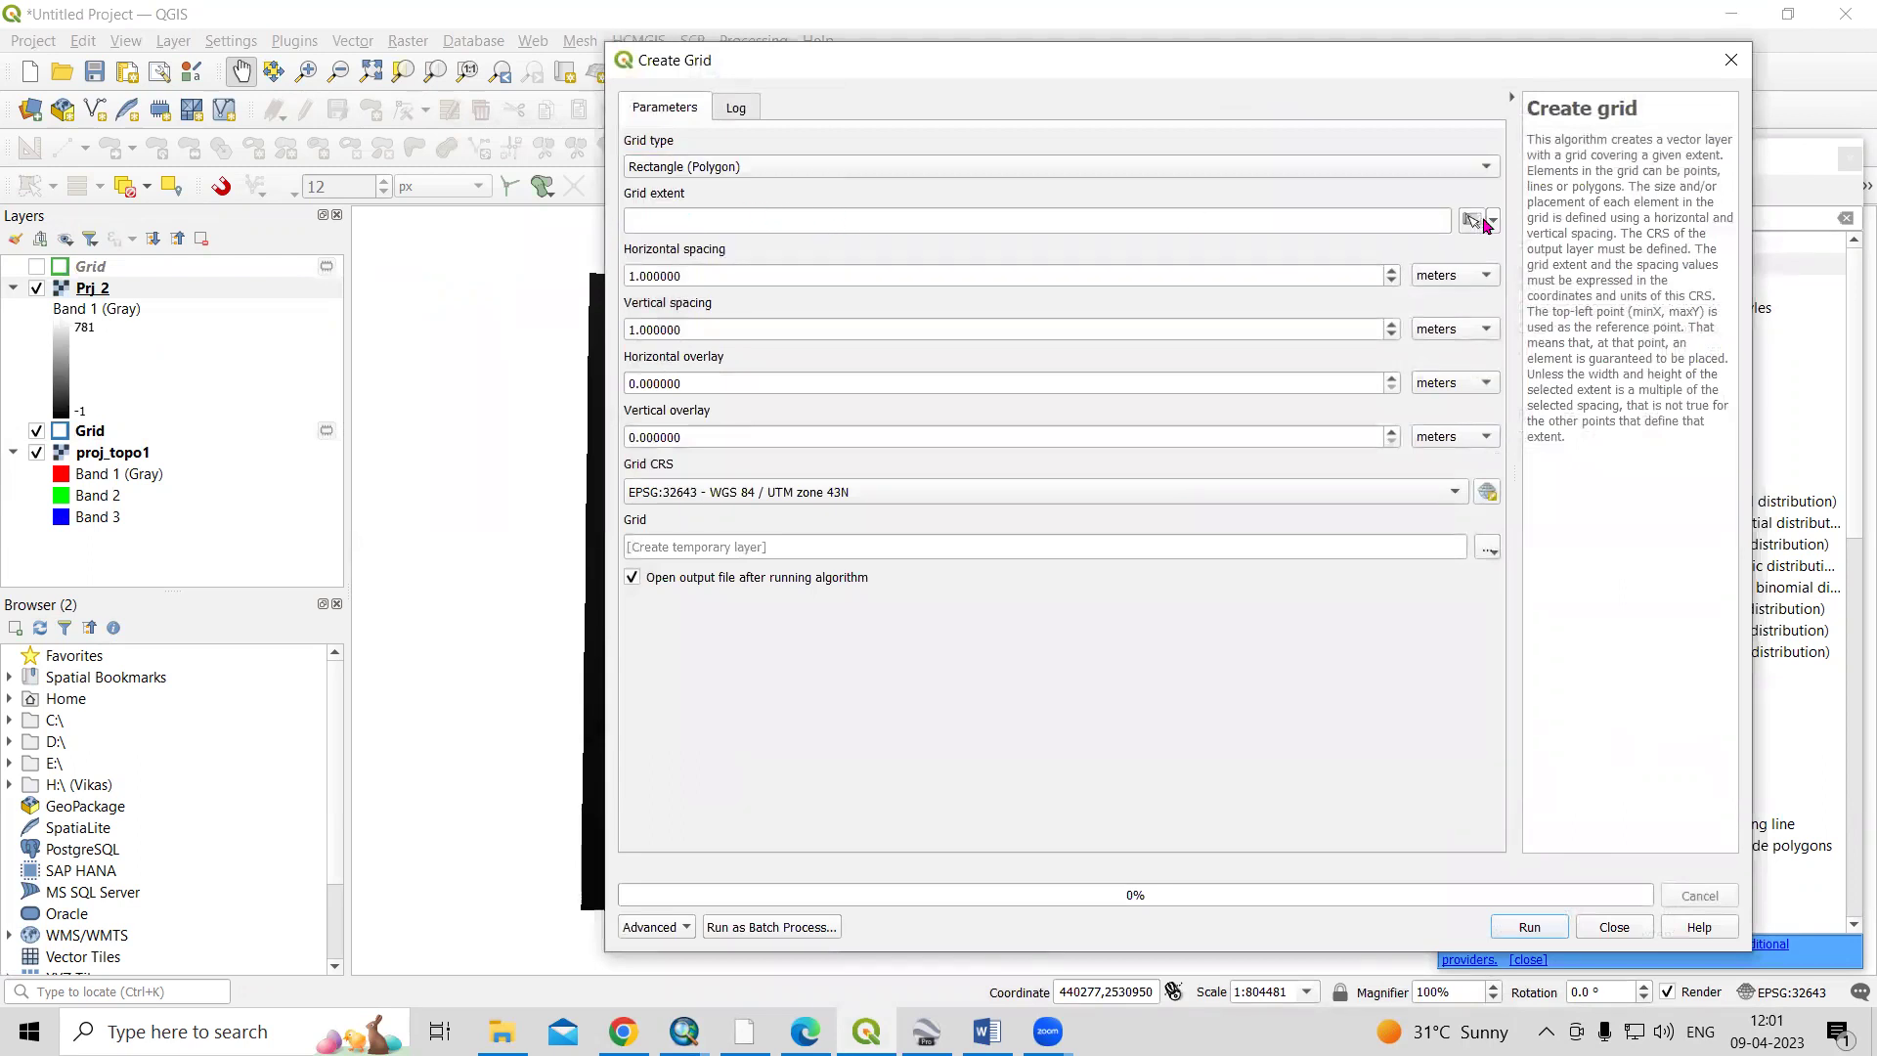
left_click(1488, 223)
mouse_move(1558, 252)
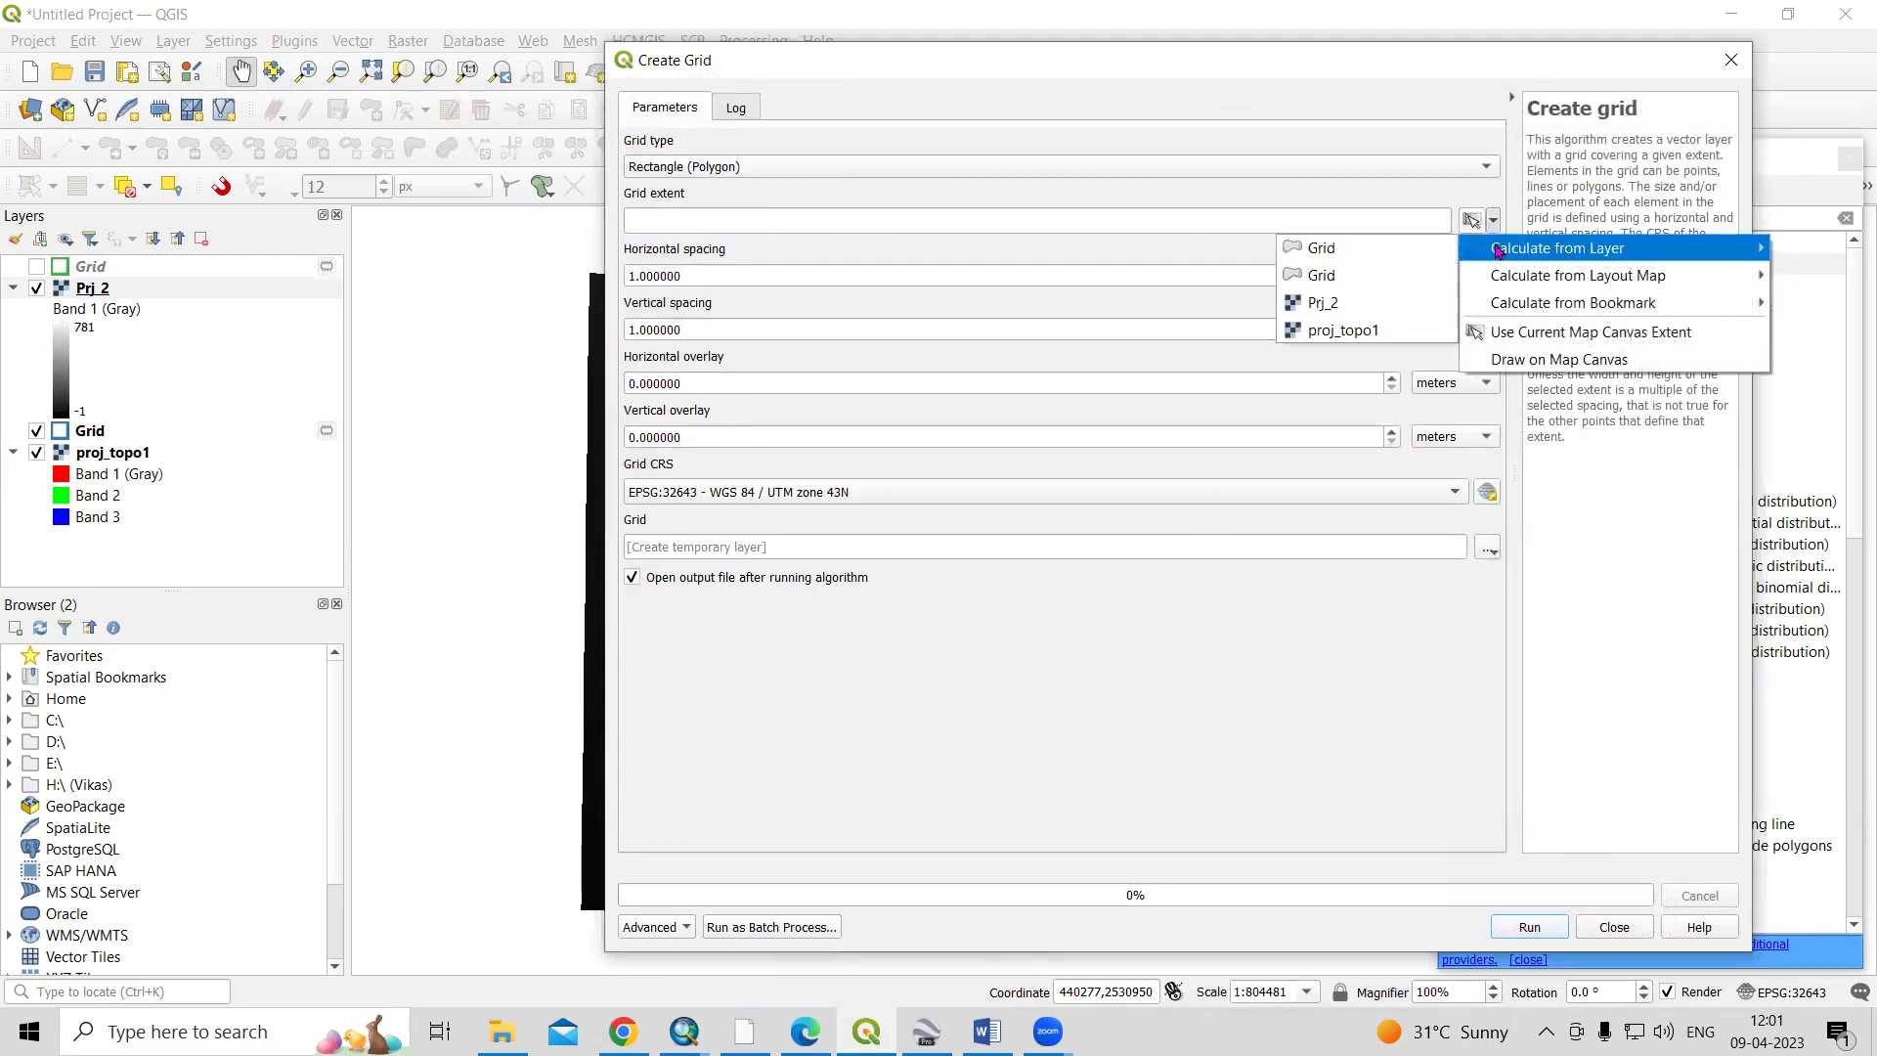
left_click(1331, 306)
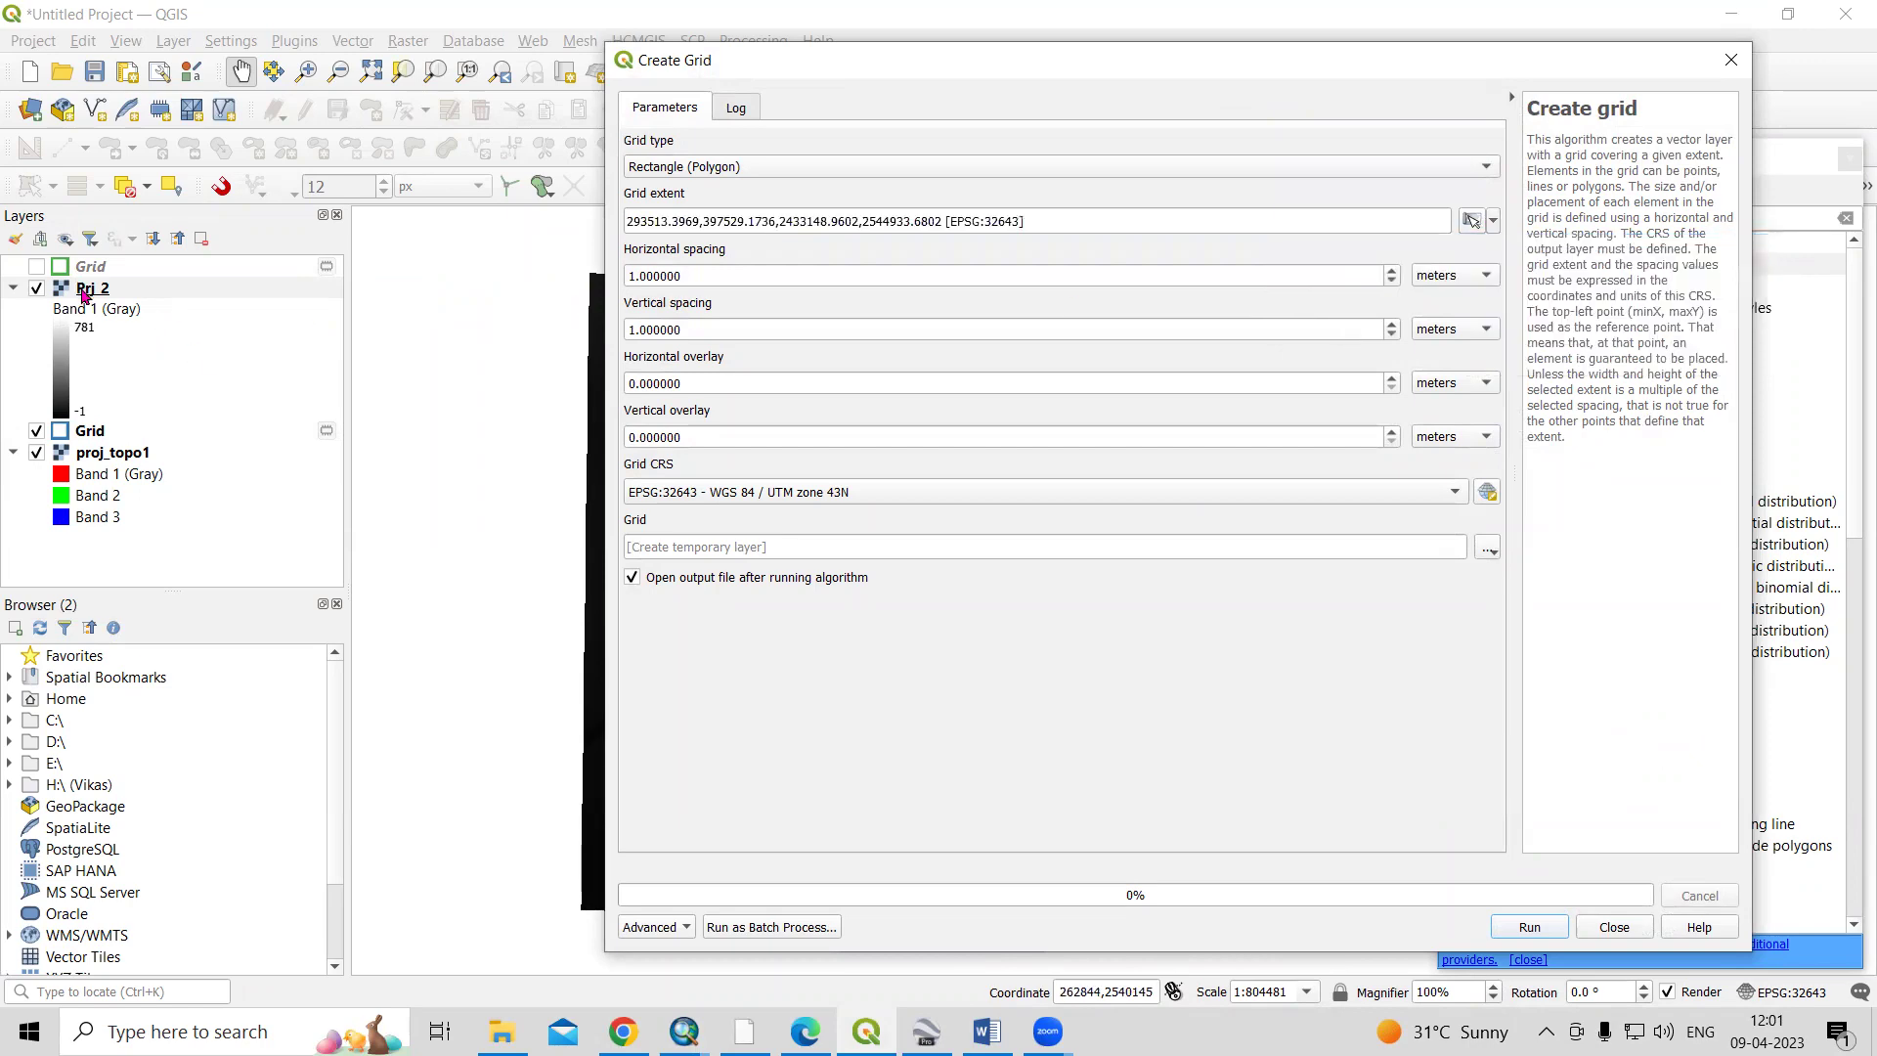
Examine the source and coordinate system information in the Prj_2 layer's properties
right_click(85, 295)
left_click(245, 751)
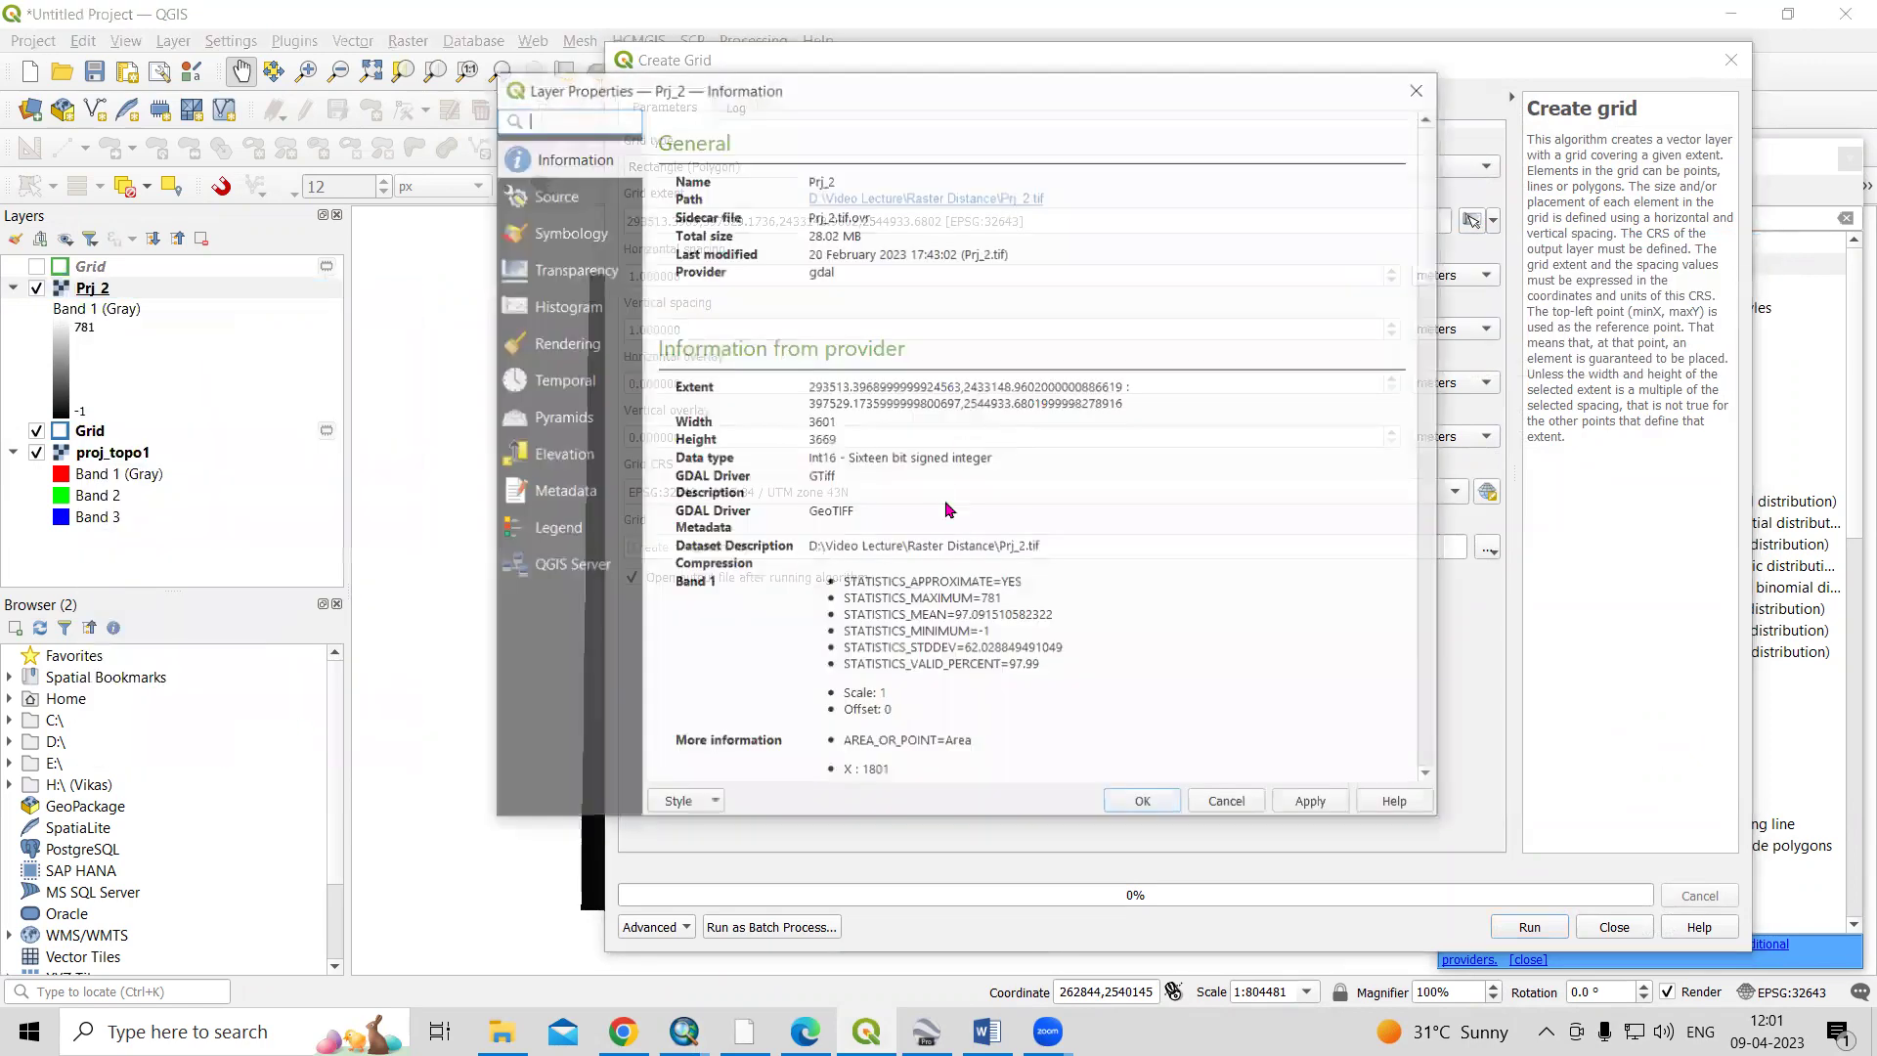
scroll(1033, 544, "down", 5)
scroll(1033, 544, "down", 4)
left_click_drag(969, 342, 1212, 344)
left_click(1230, 805)
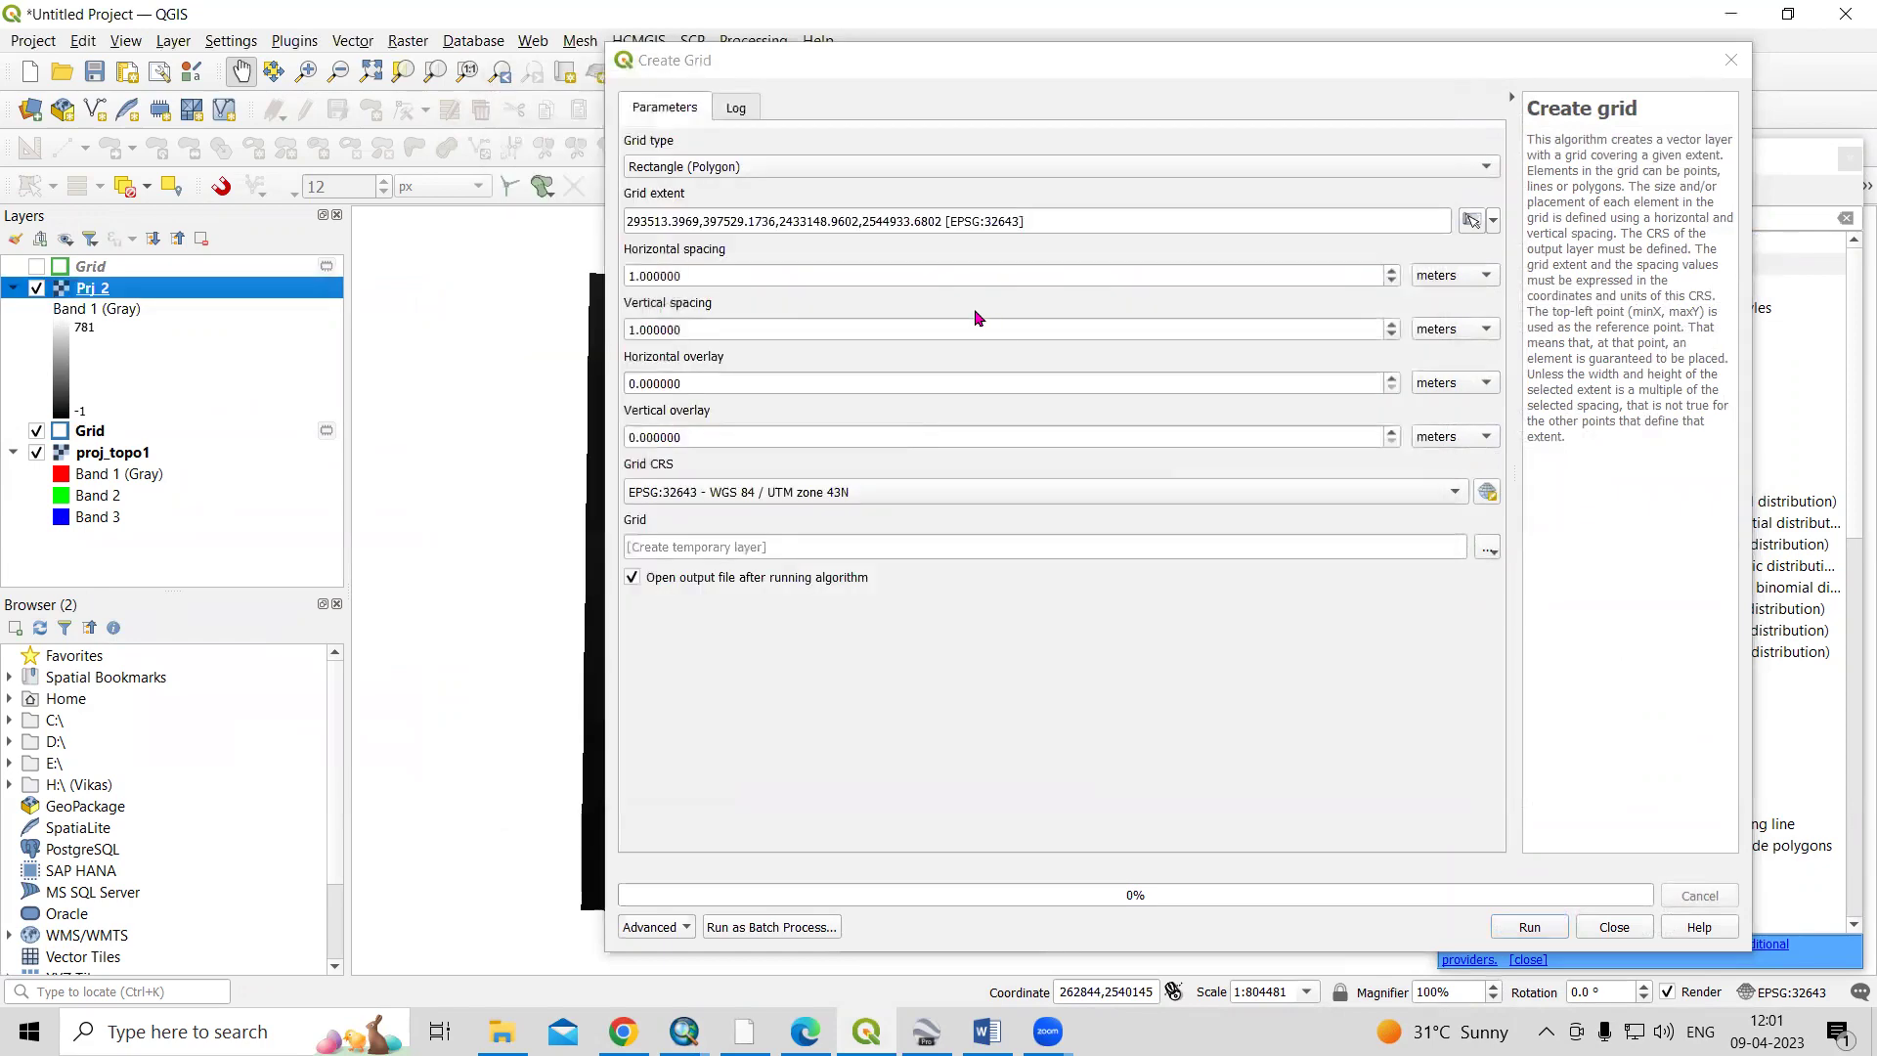
Set the grid's horizontal and vertical spacing to 10 kilometers each
left_click_drag(634, 275, 608, 289)
type("10")
left_click_drag(635, 329, 551, 343)
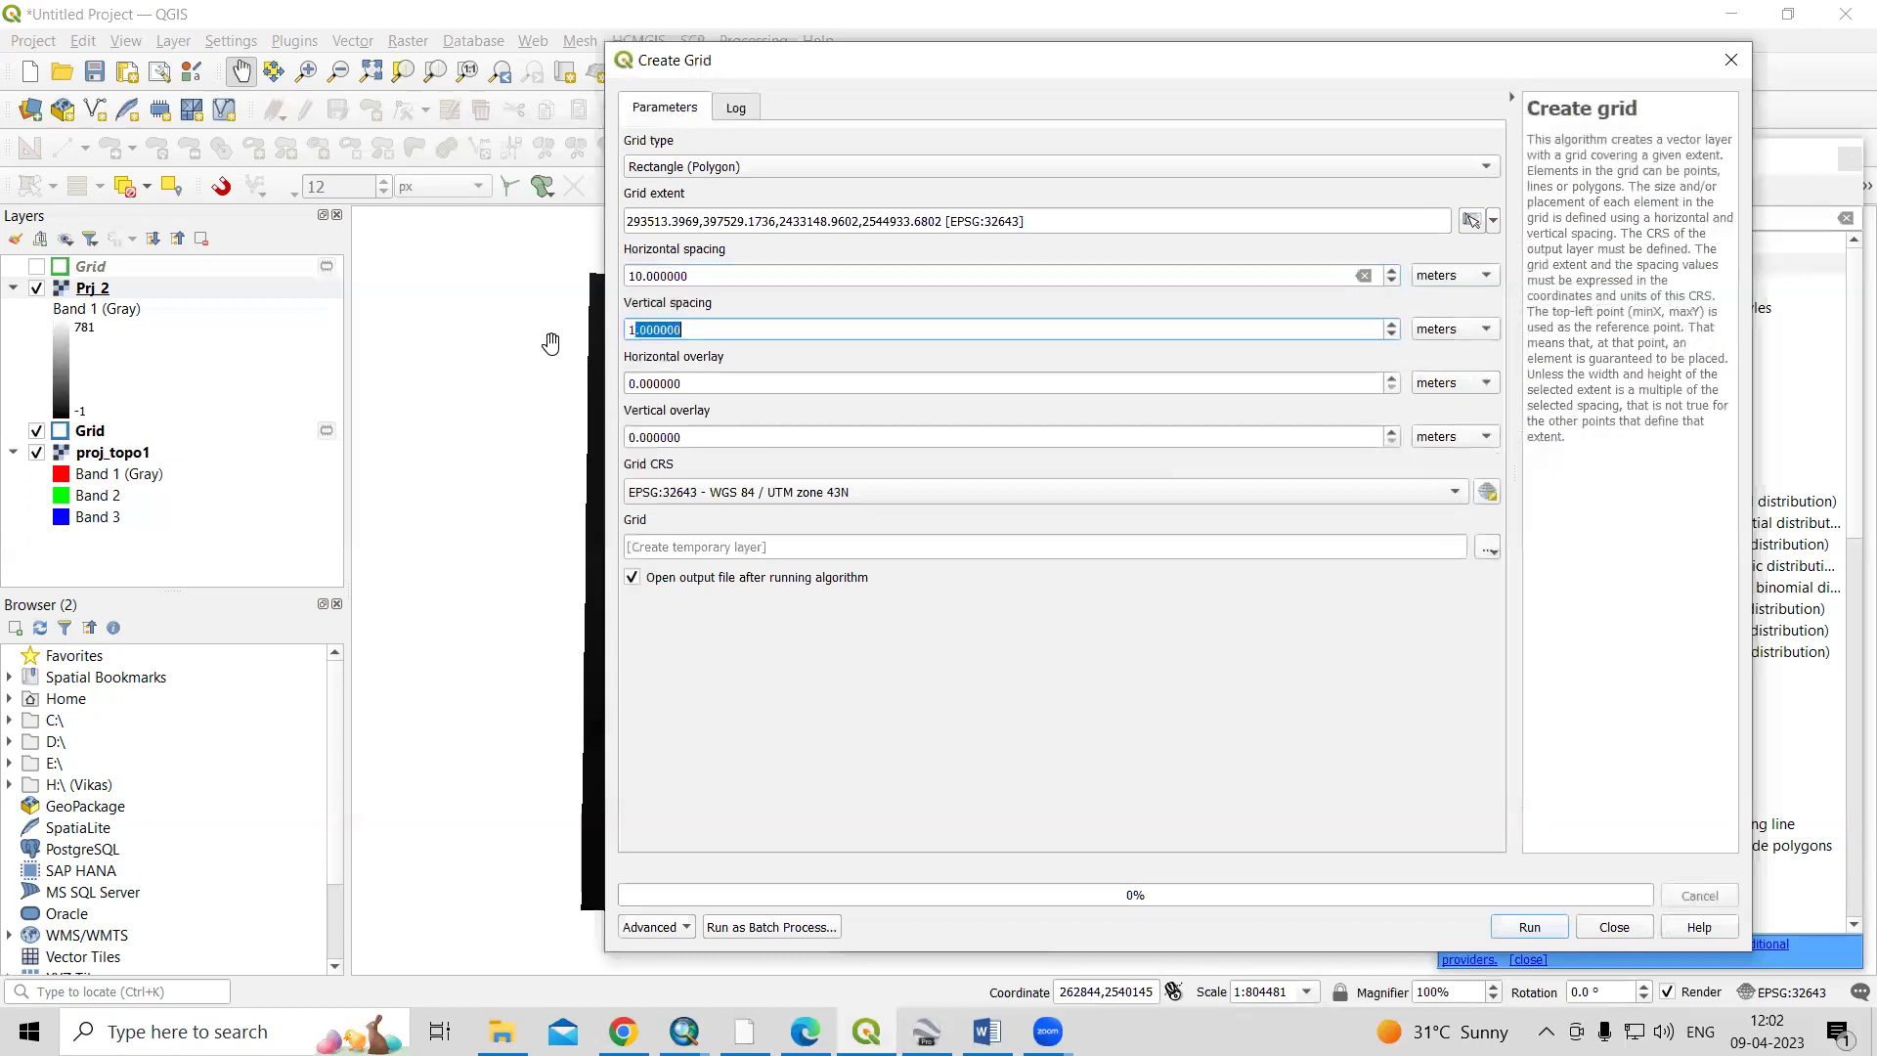
left_click(632, 330)
type("0")
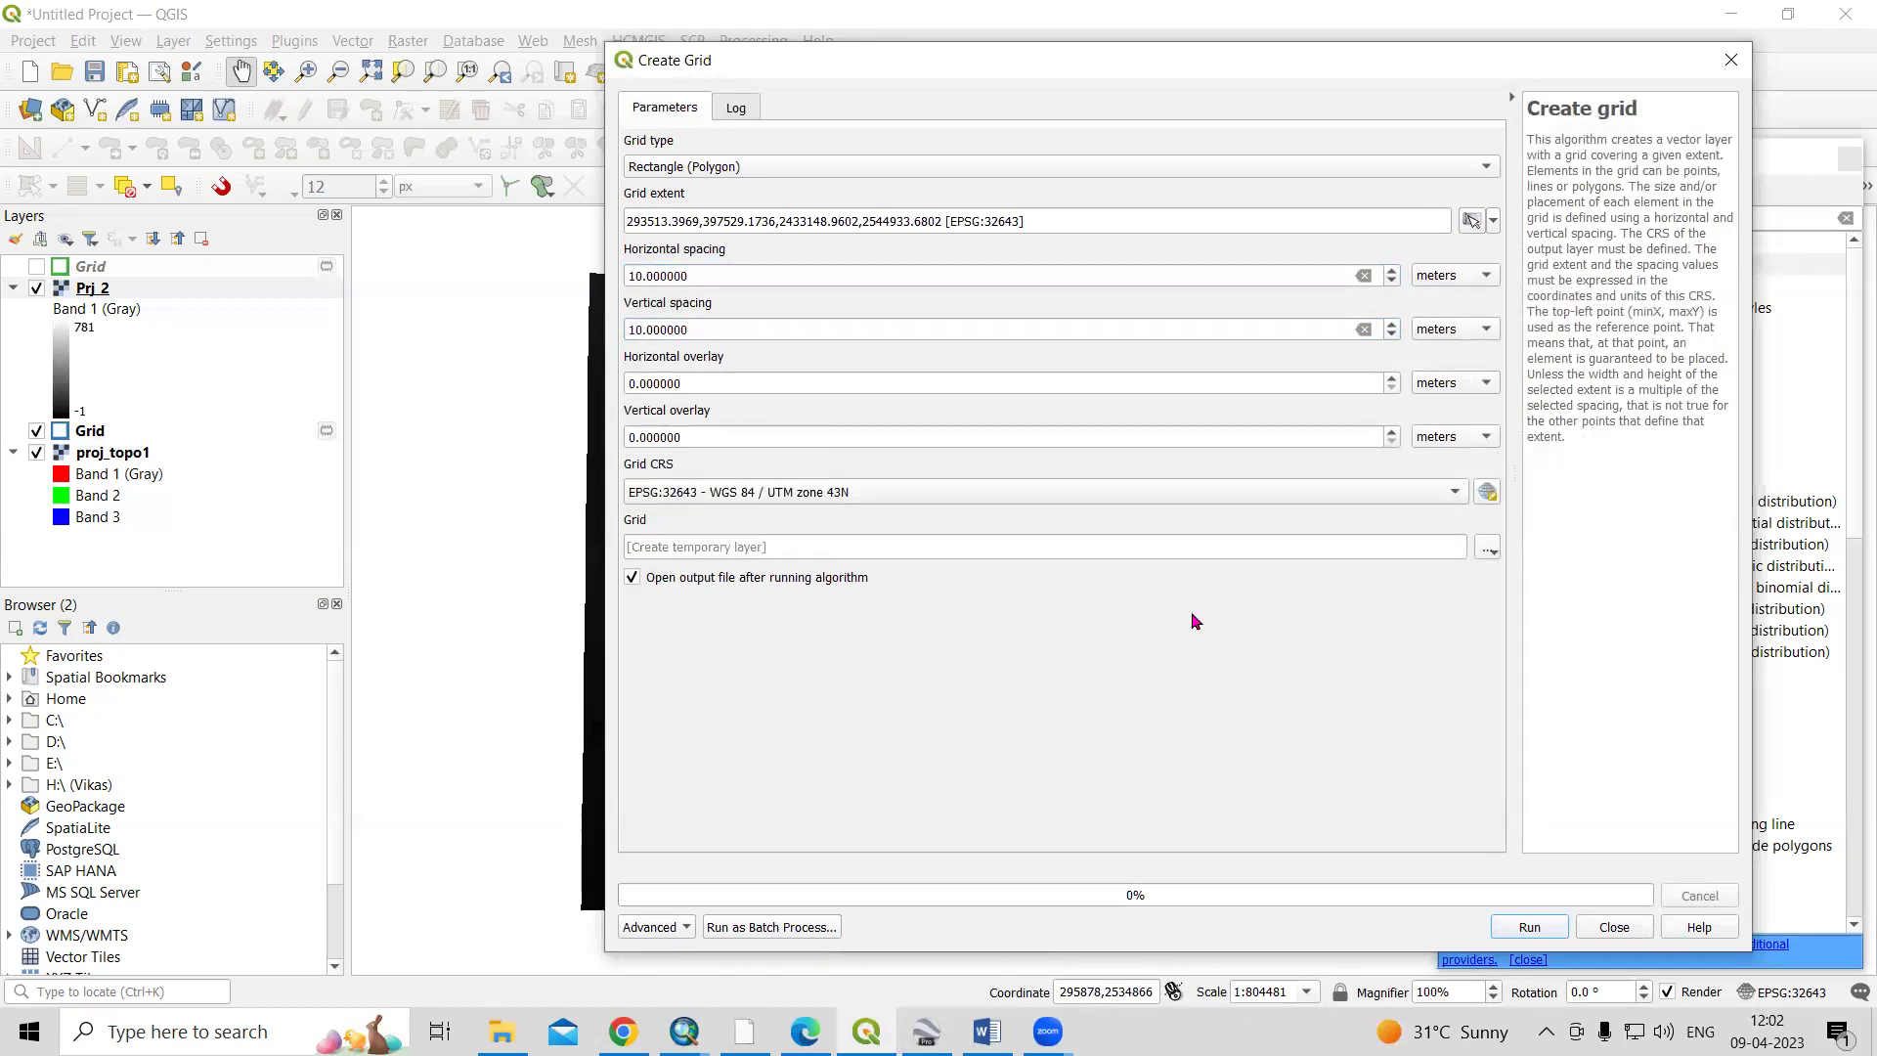
left_click(1465, 281)
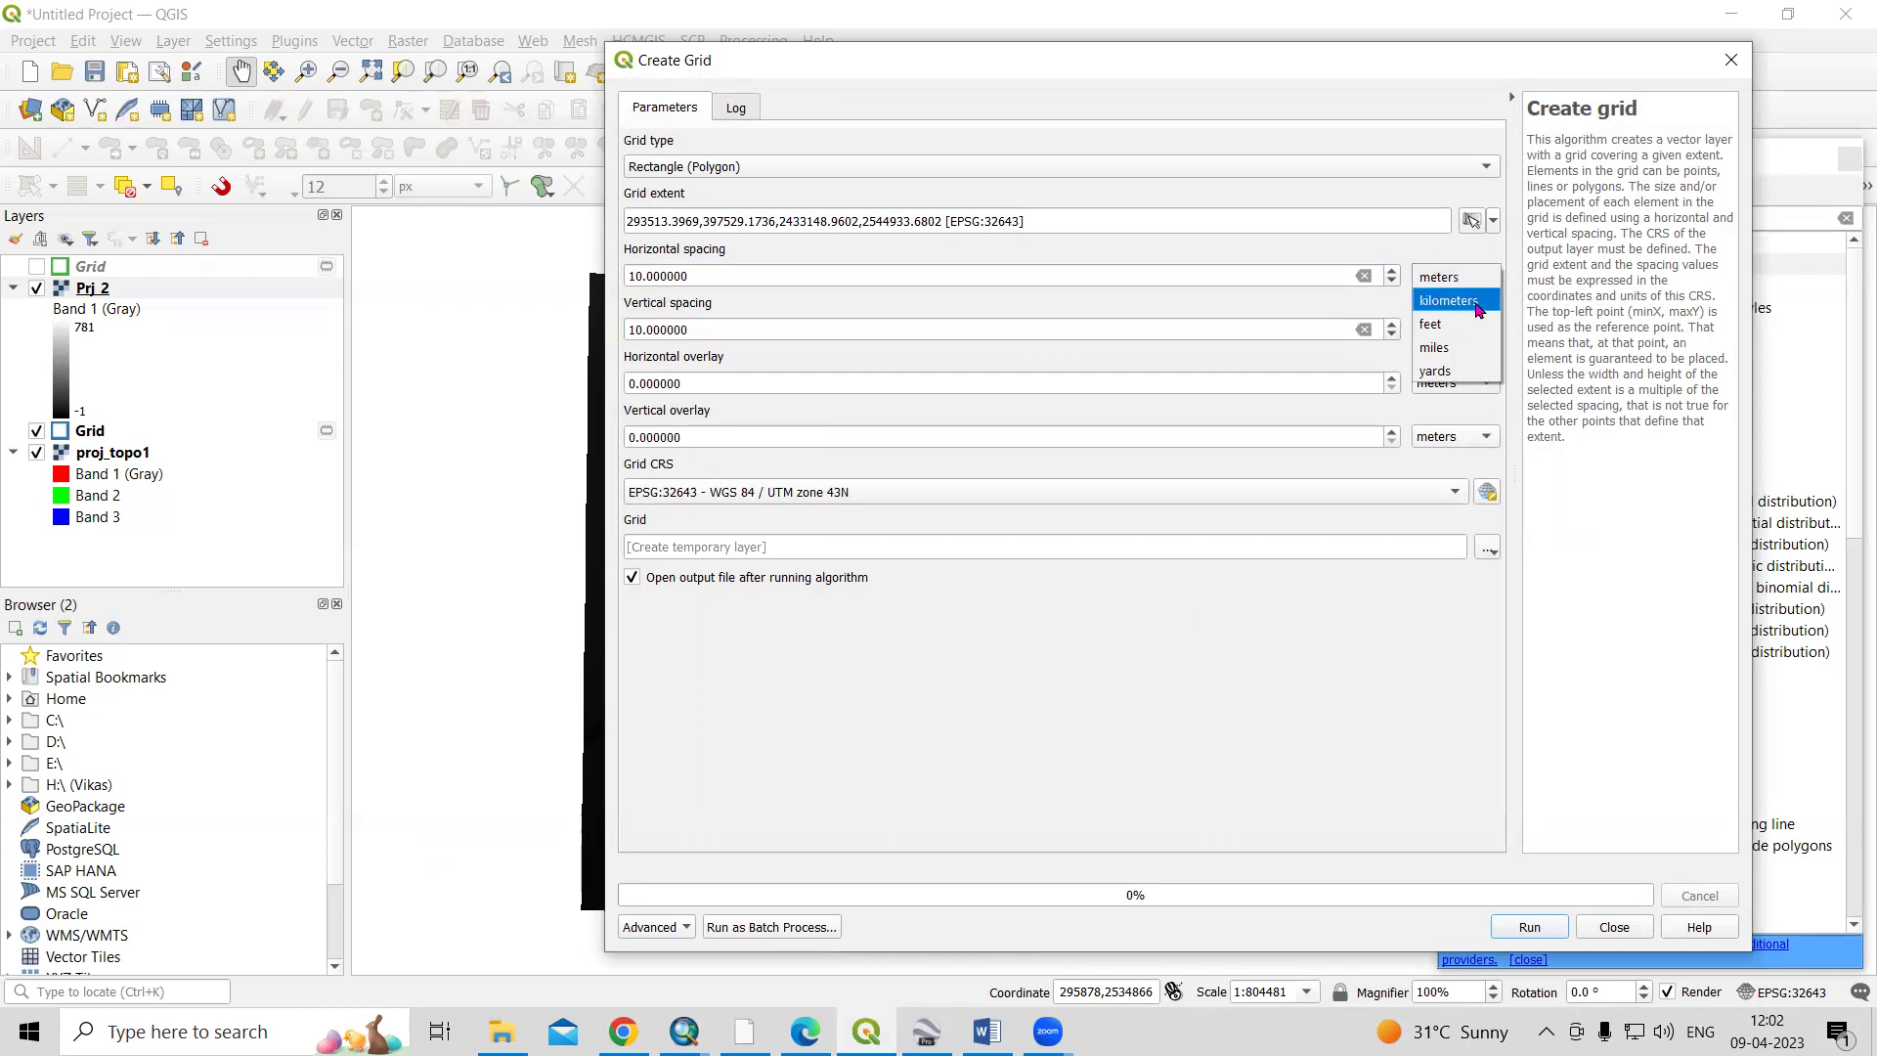
left_click(1476, 301)
left_click(1455, 329)
left_click(1452, 353)
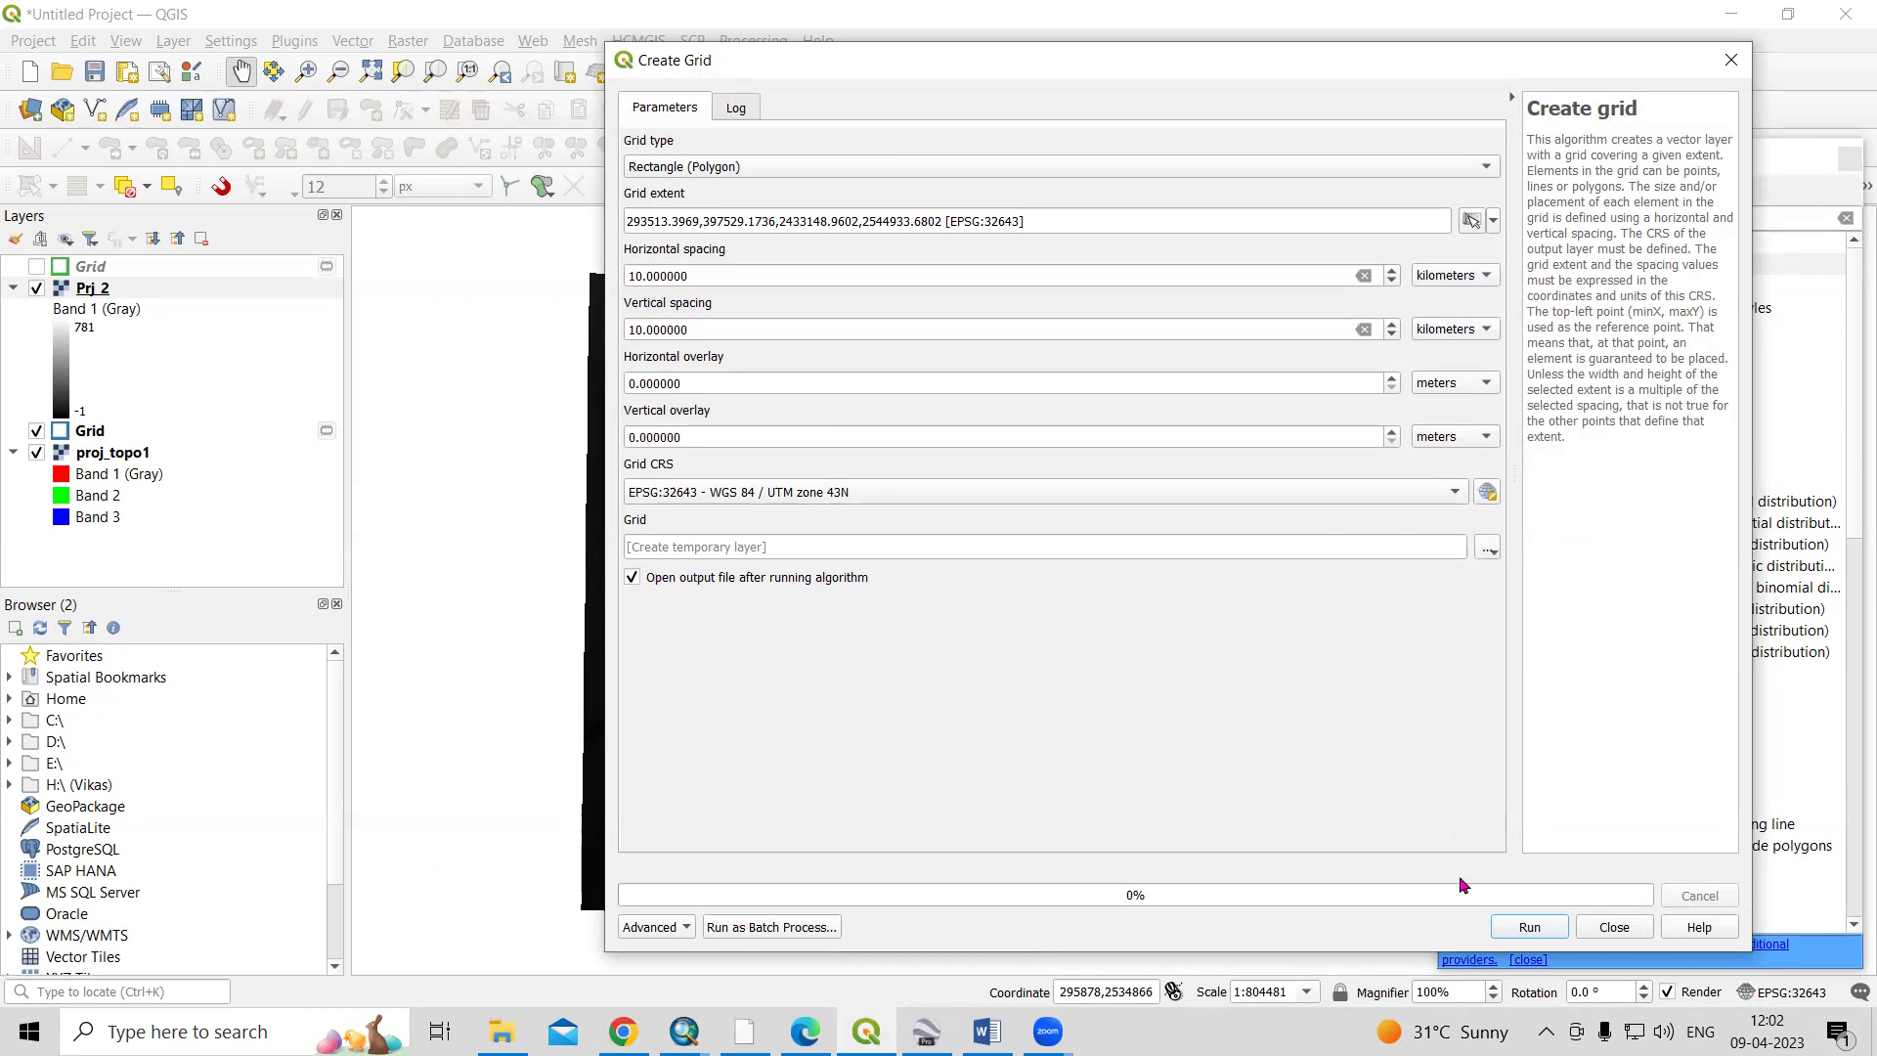
Create the grid as a temporary layer and toggle its visibility to compare it with the Prj_2 raster beneath
left_click(1531, 927)
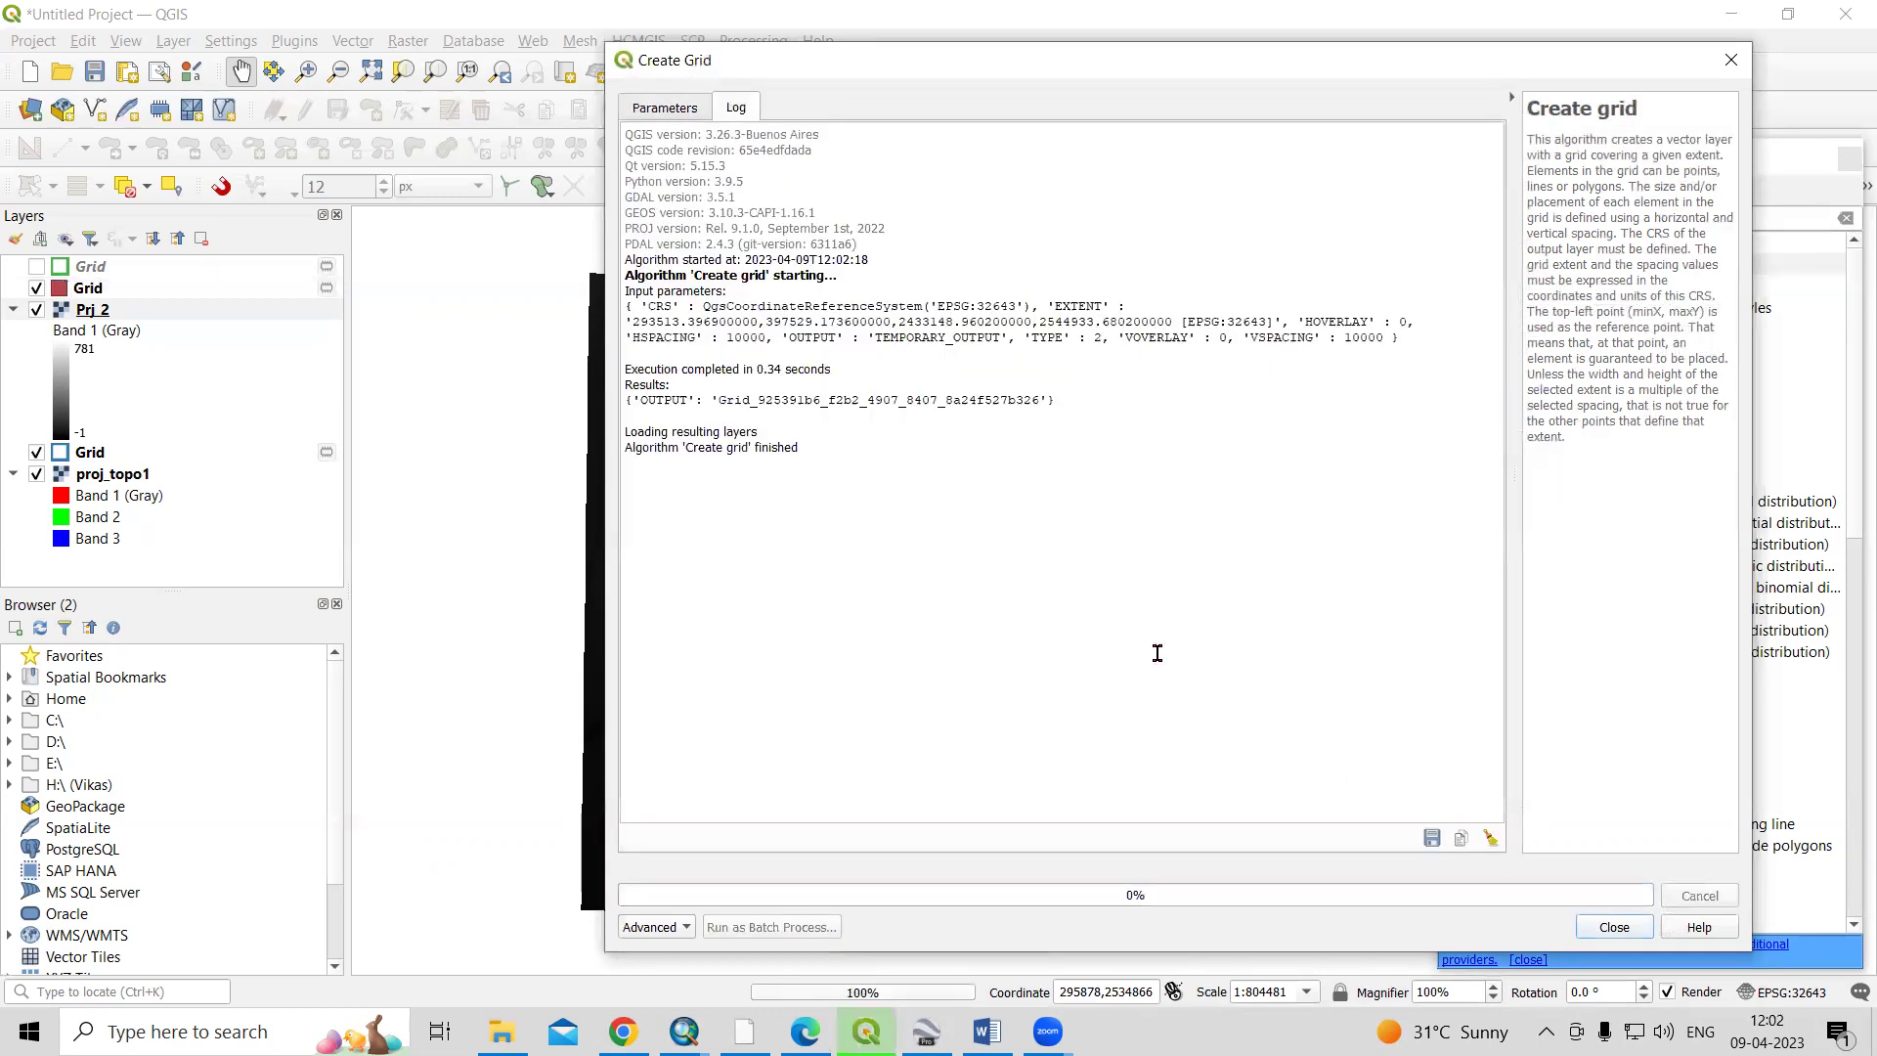
left_click(1614, 927)
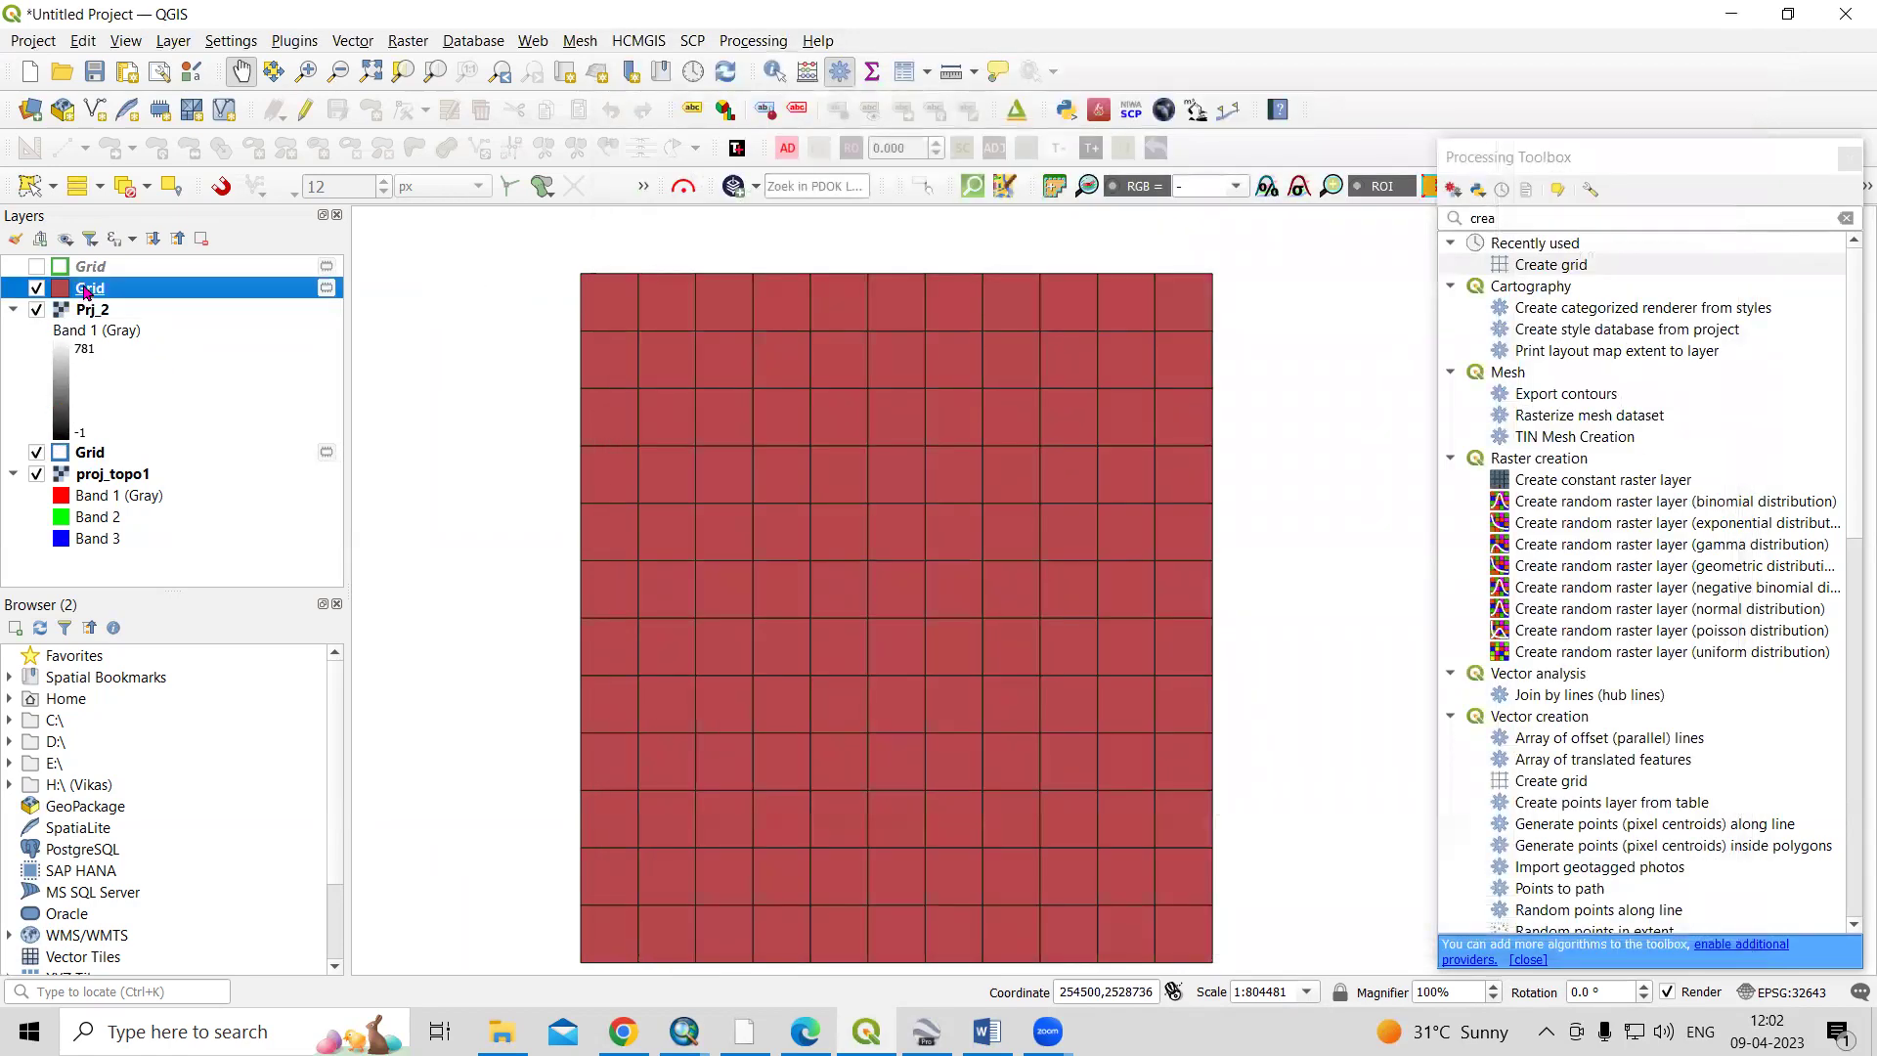
left_click(36, 289)
left_click(36, 288)
left_click(36, 288)
left_click(36, 288)
Apply the "outline blue" symbol to the new Grid layer above Prj_2
right_click(121, 287)
left_click(195, 886)
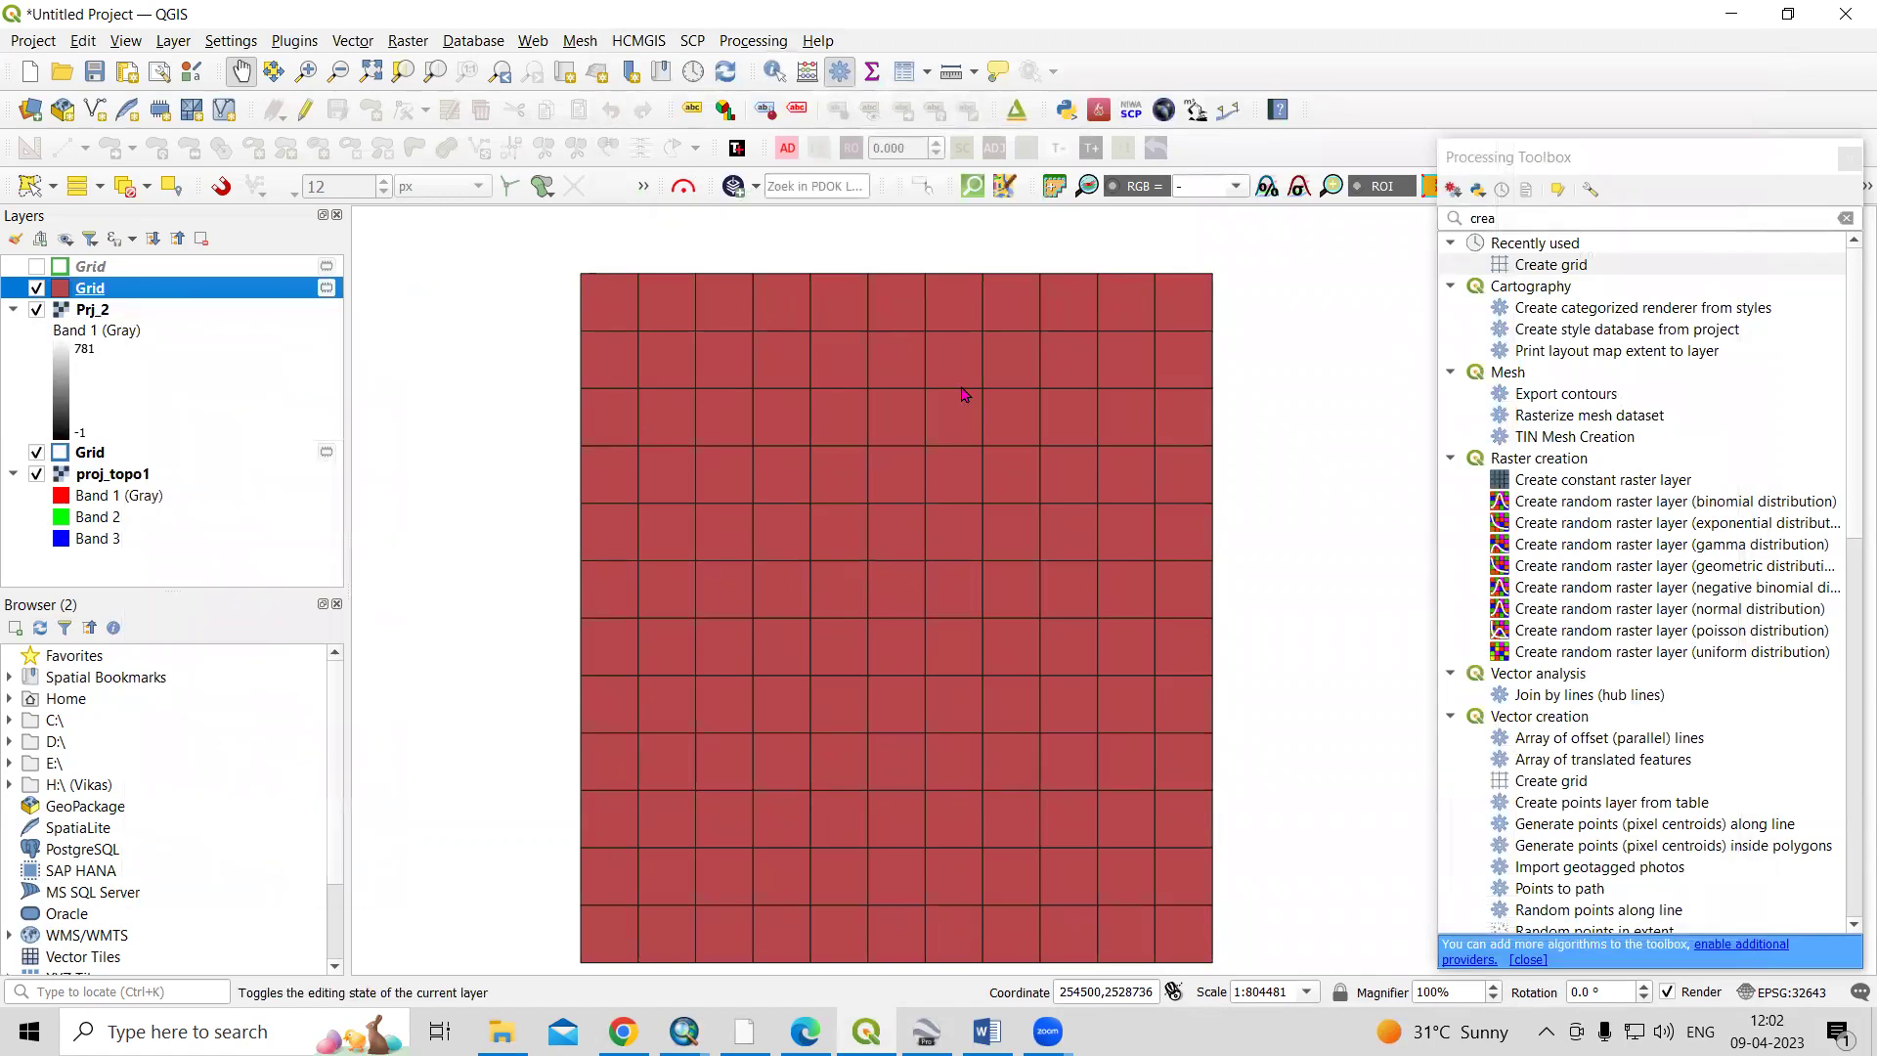
scroll(1076, 625, "down", 2)
left_click(1115, 621)
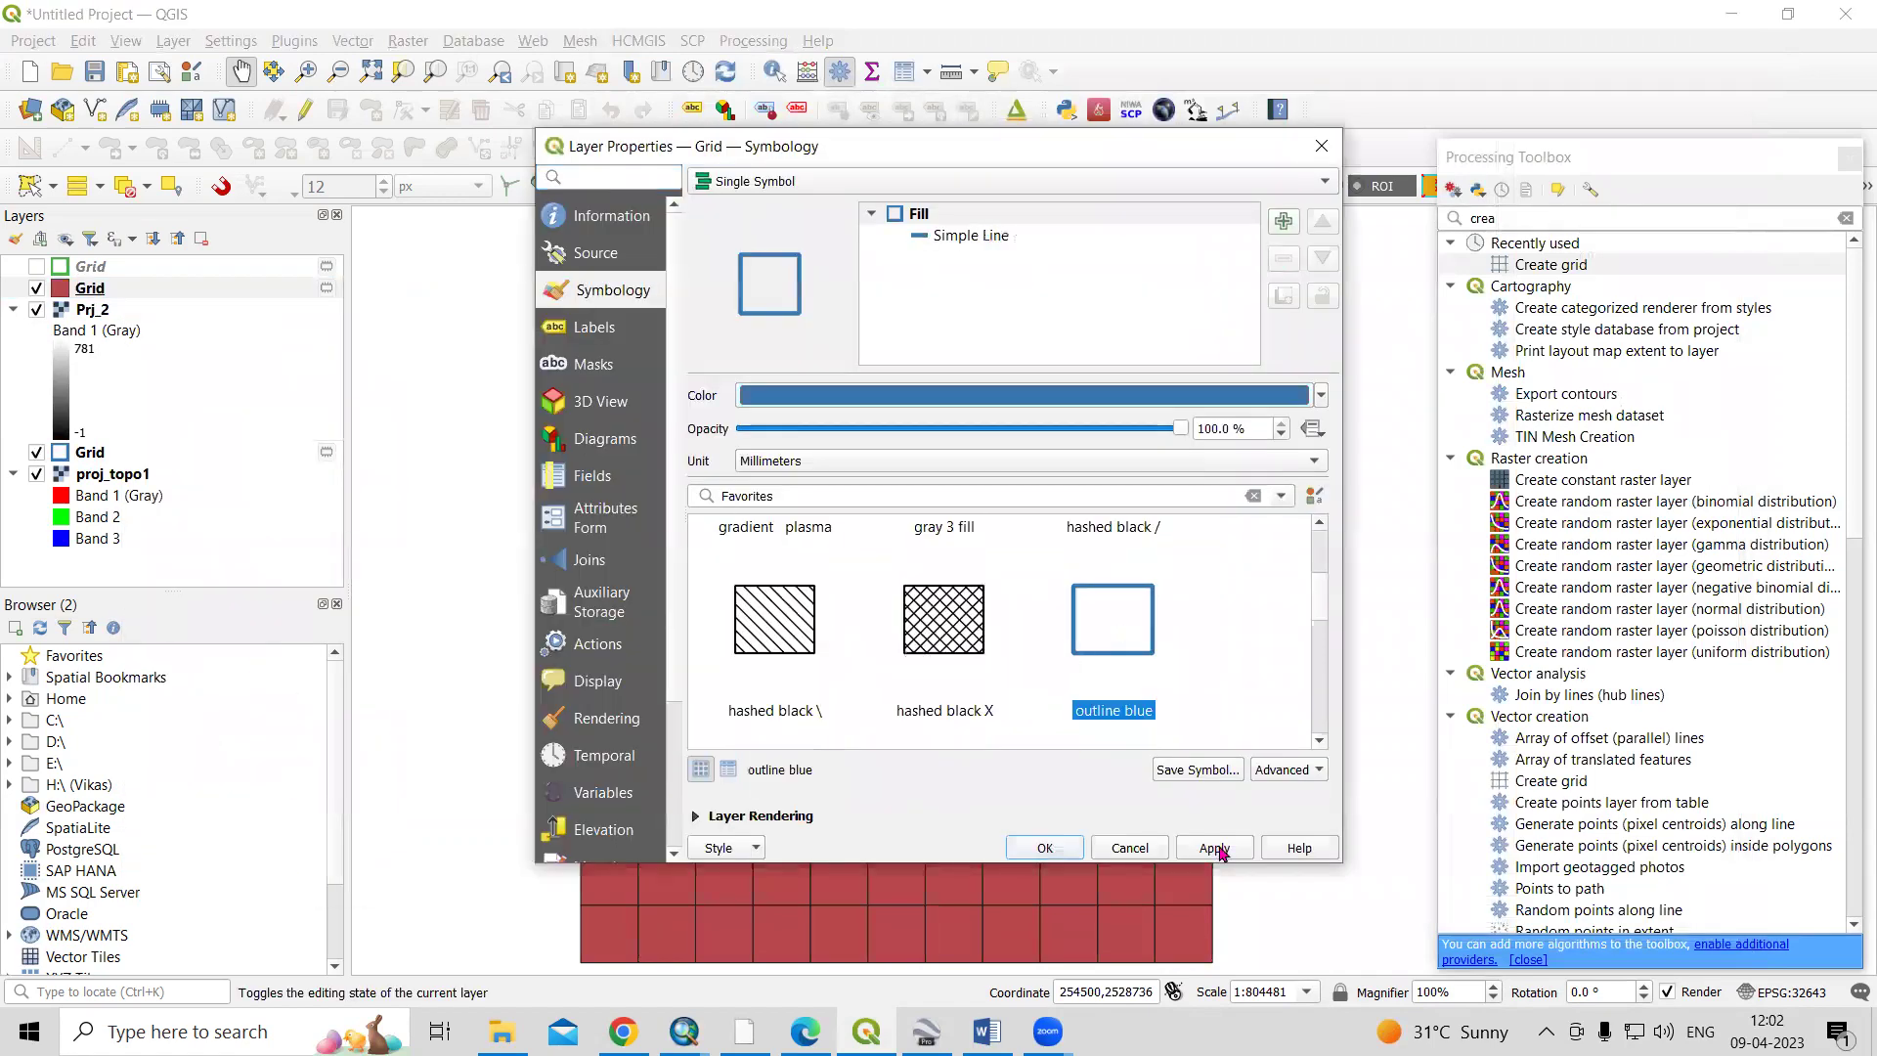
left_click(1230, 854)
left_click(1044, 845)
scroll(713, 368, "up", 1)
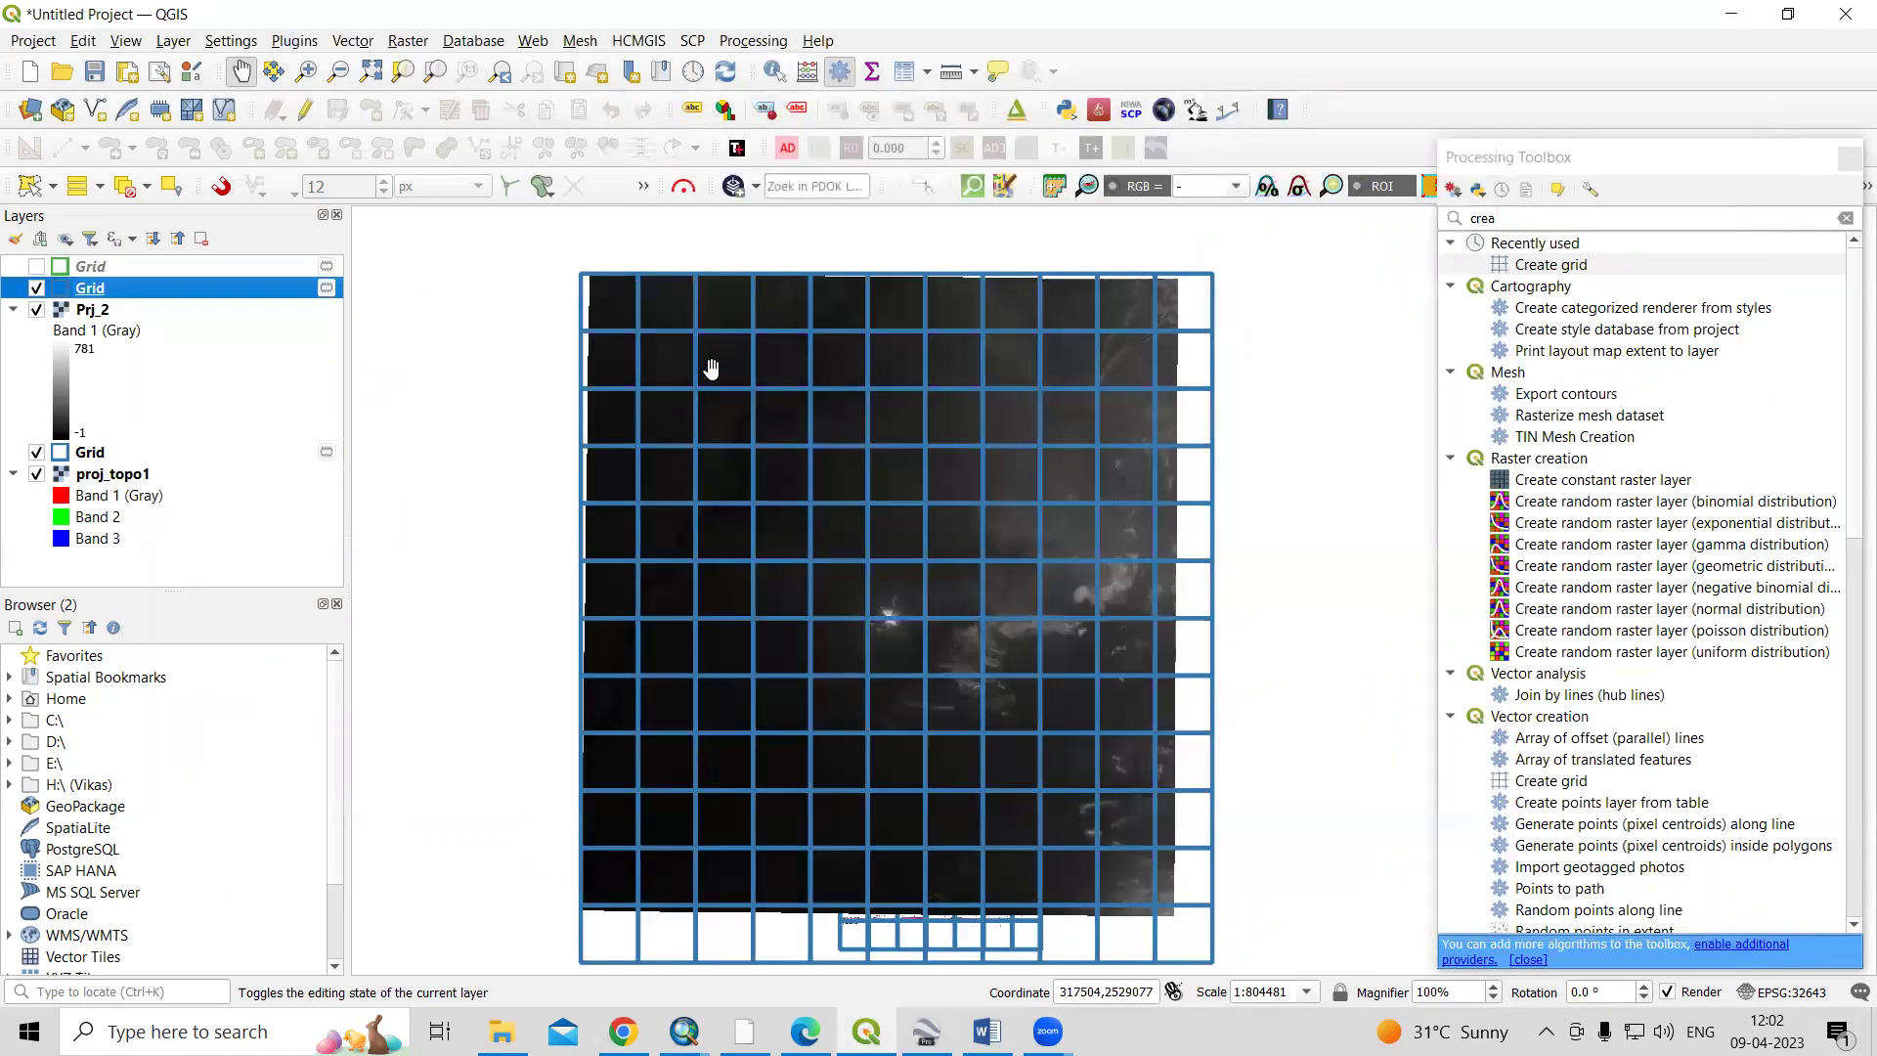
right_click(106, 294)
mouse_move(232, 808)
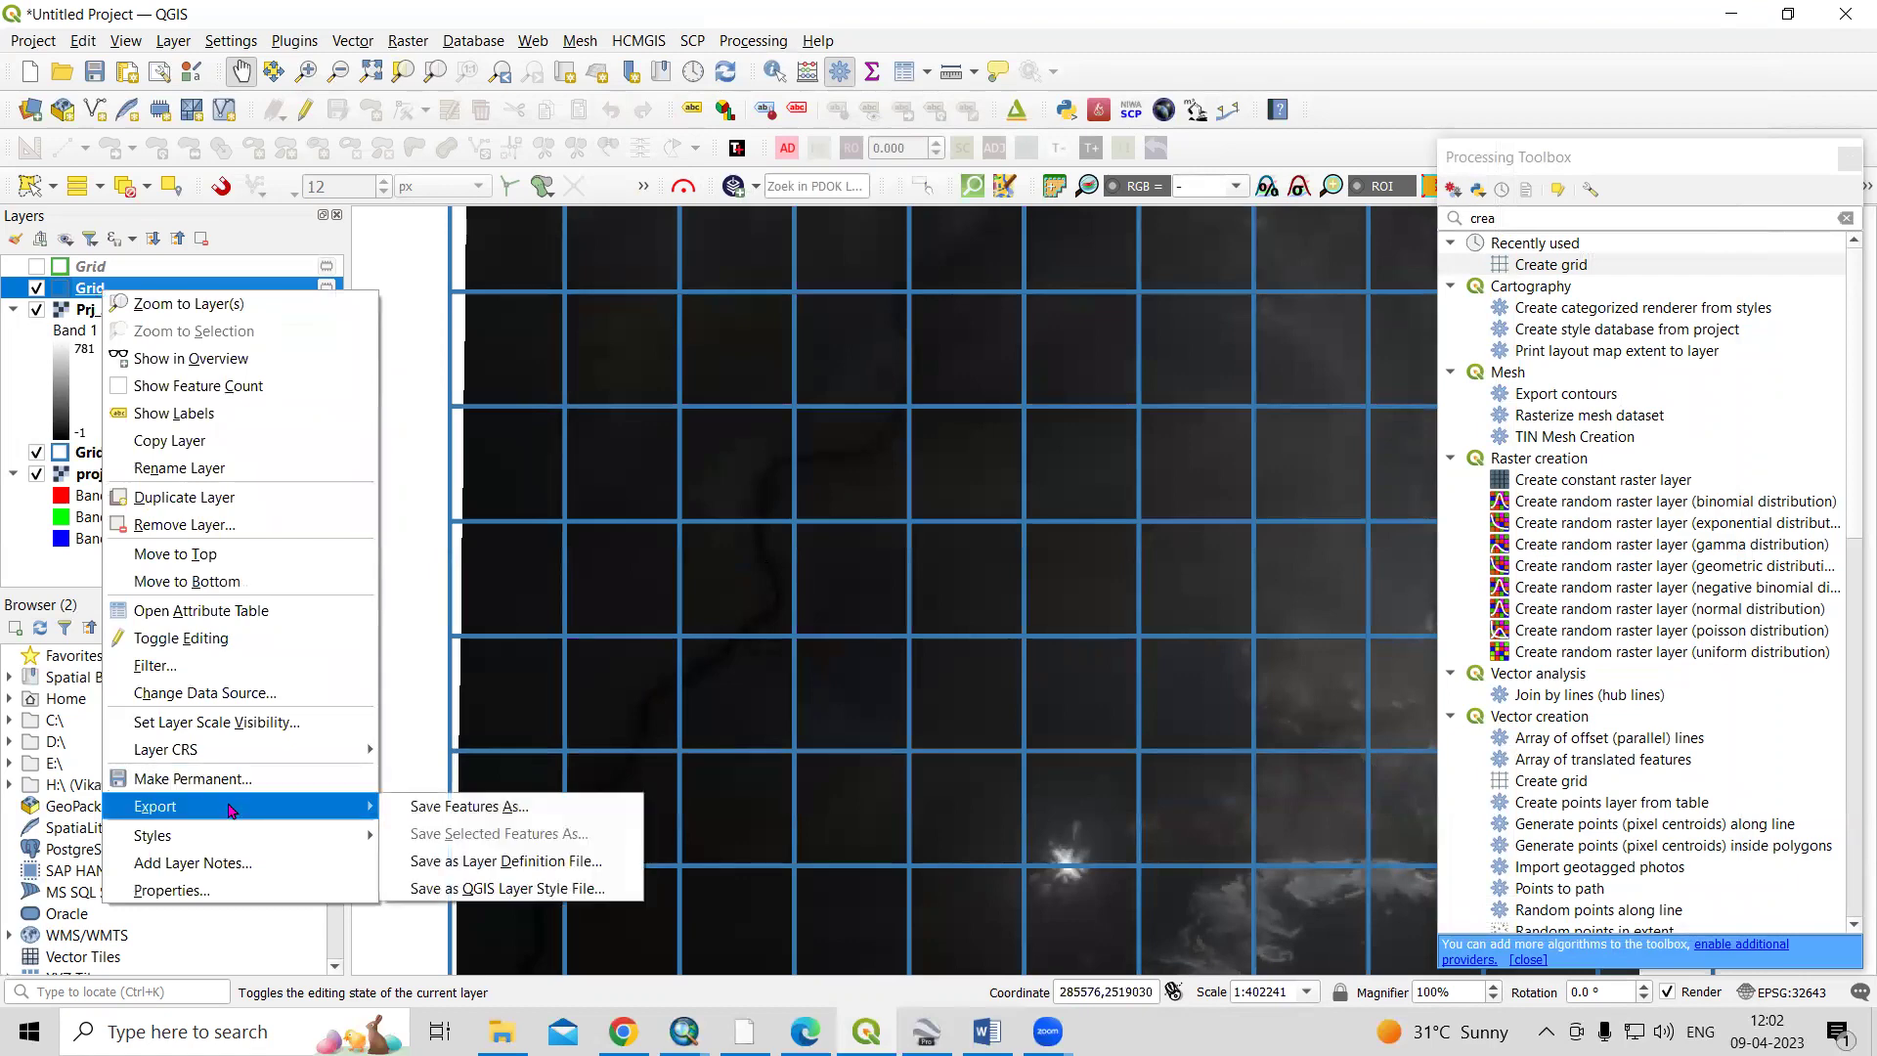
left_click(403, 808)
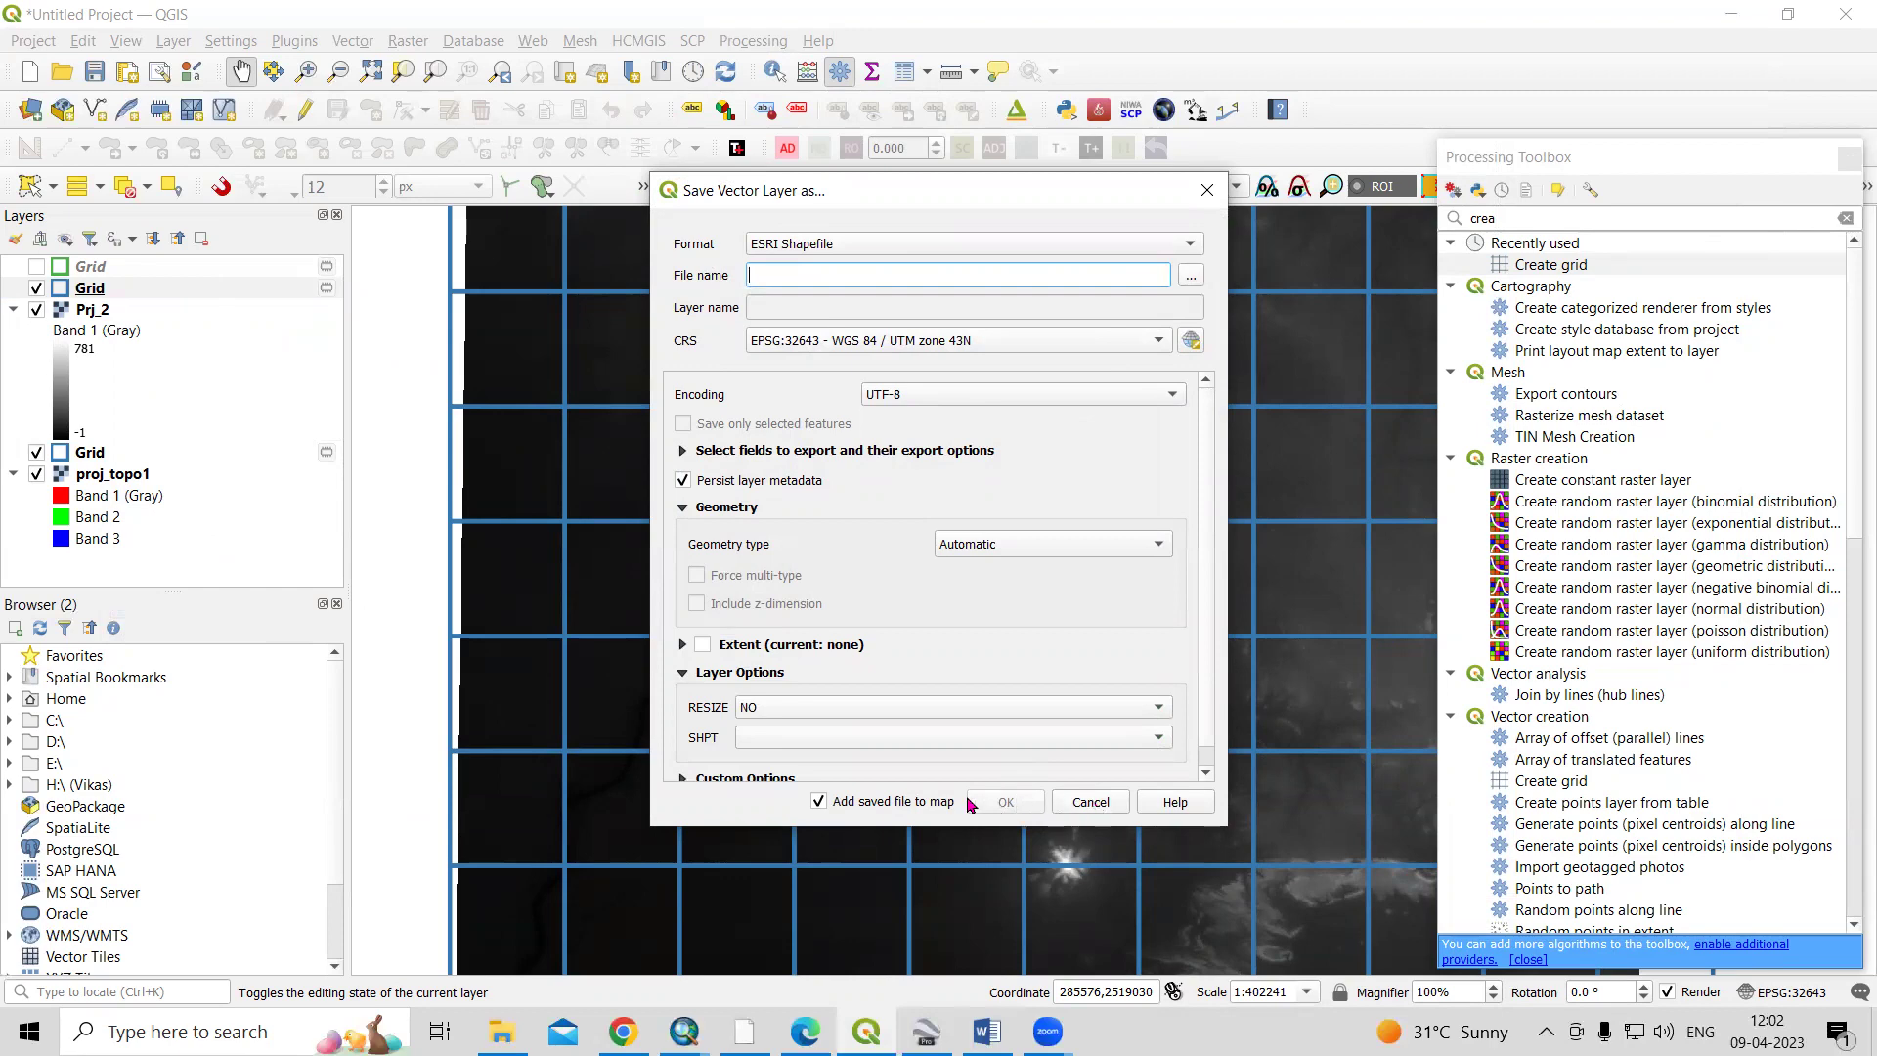
left_click(1091, 803)
Examine how the outlined grid covers Prj_2 by hiding the grid layer and showing it again
scroll(620, 476, "up", 2)
scroll(620, 477, "down", 2)
scroll(620, 477, "down", 1)
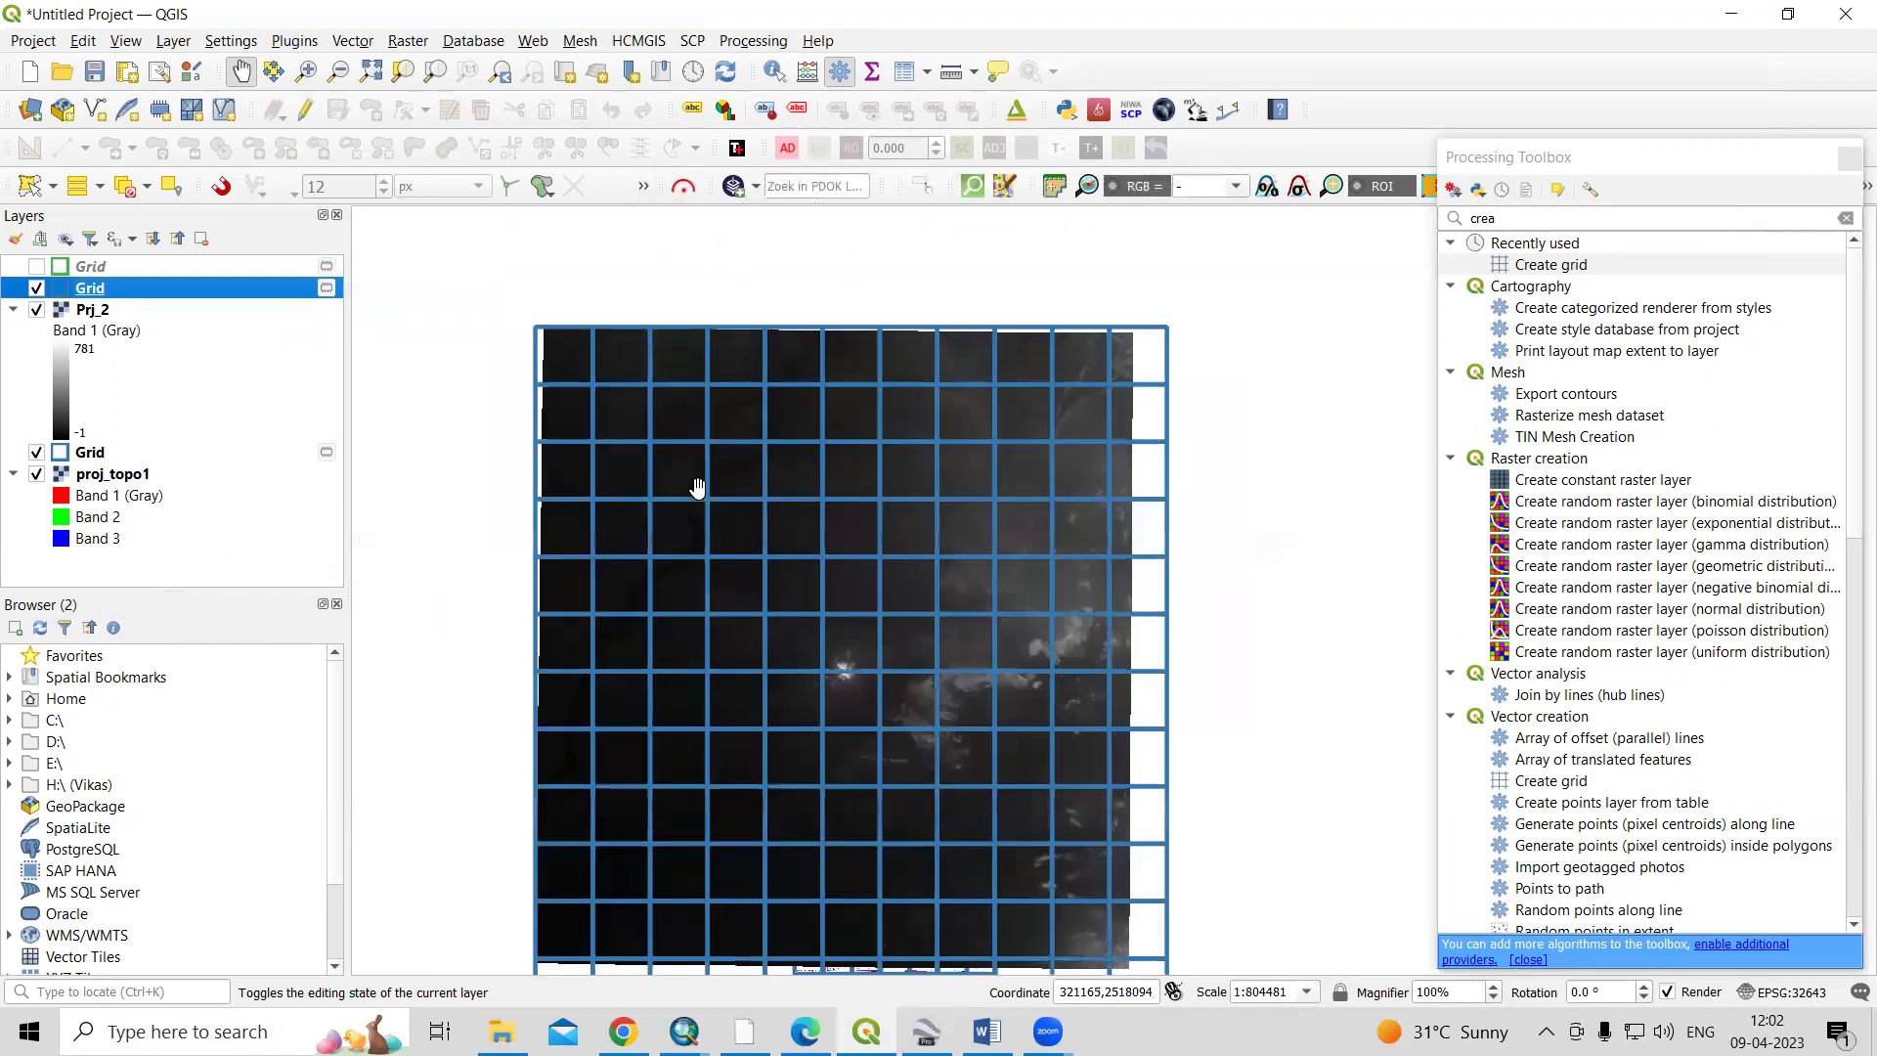
left_click(38, 289)
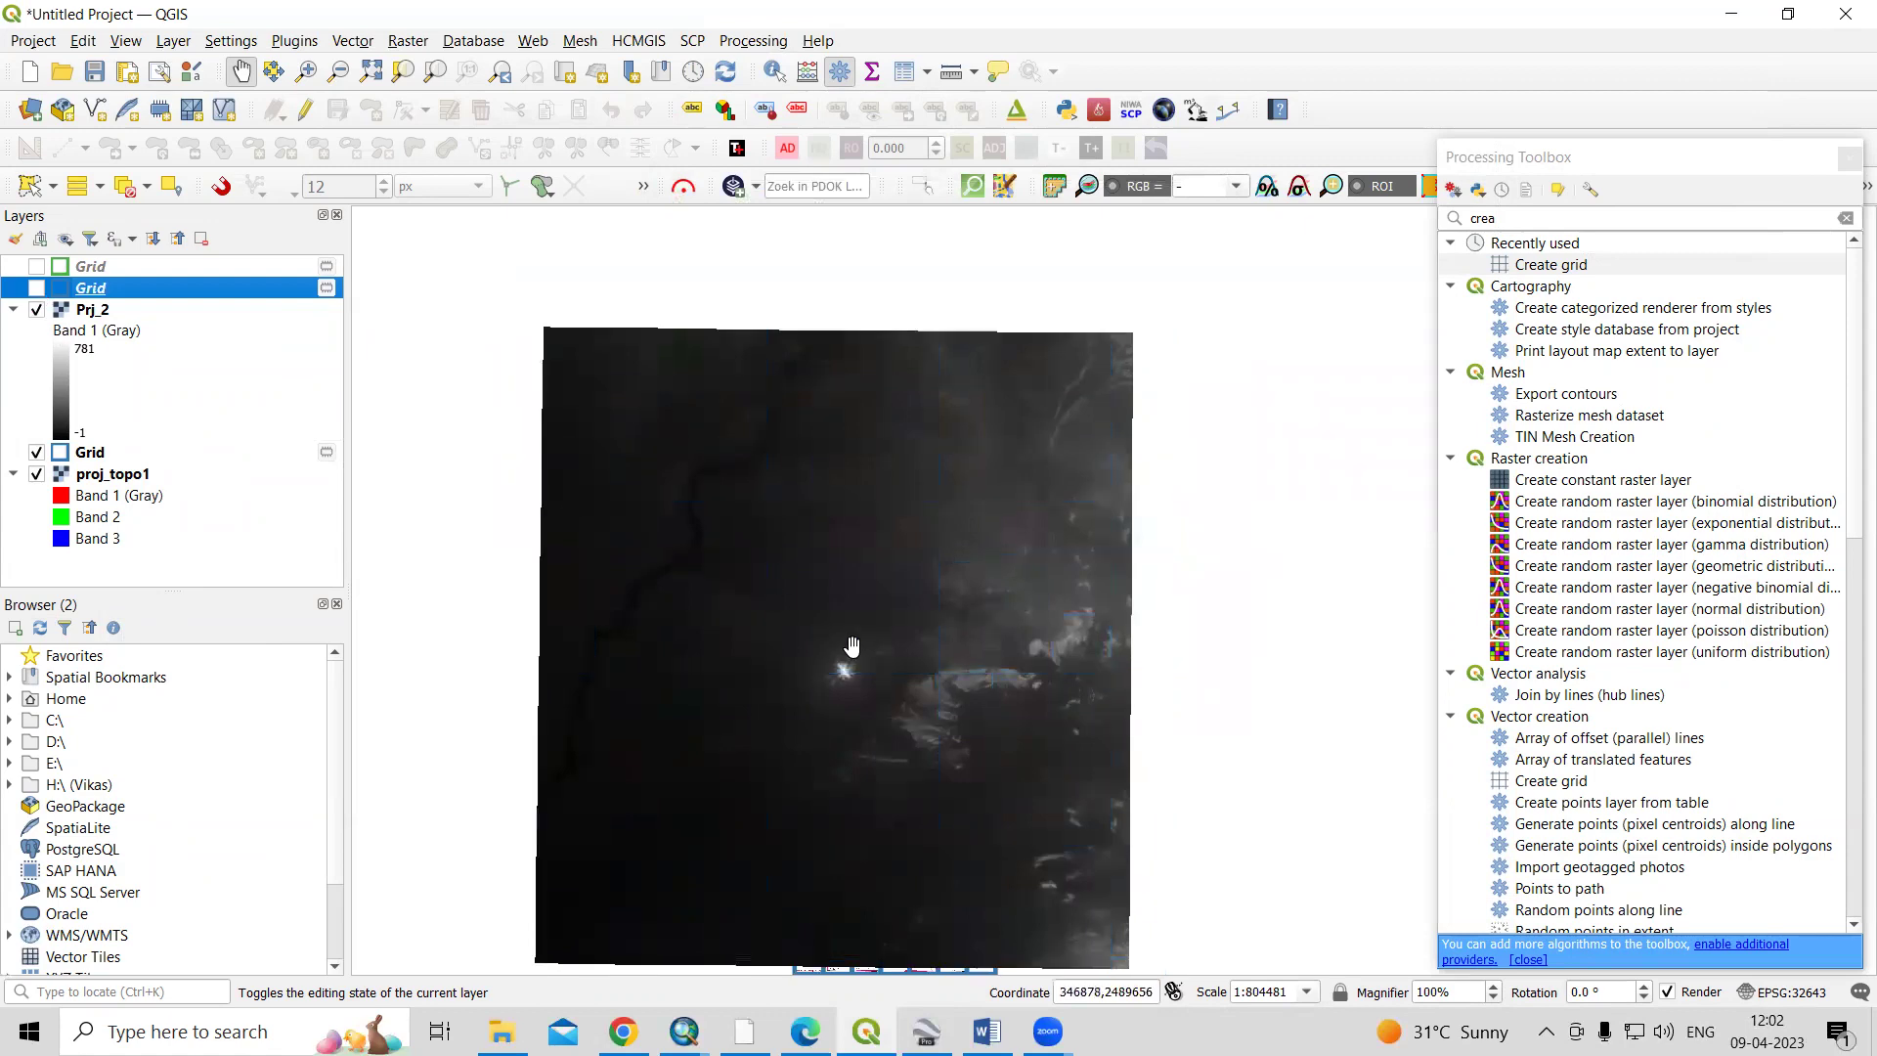
left_click(37, 289)
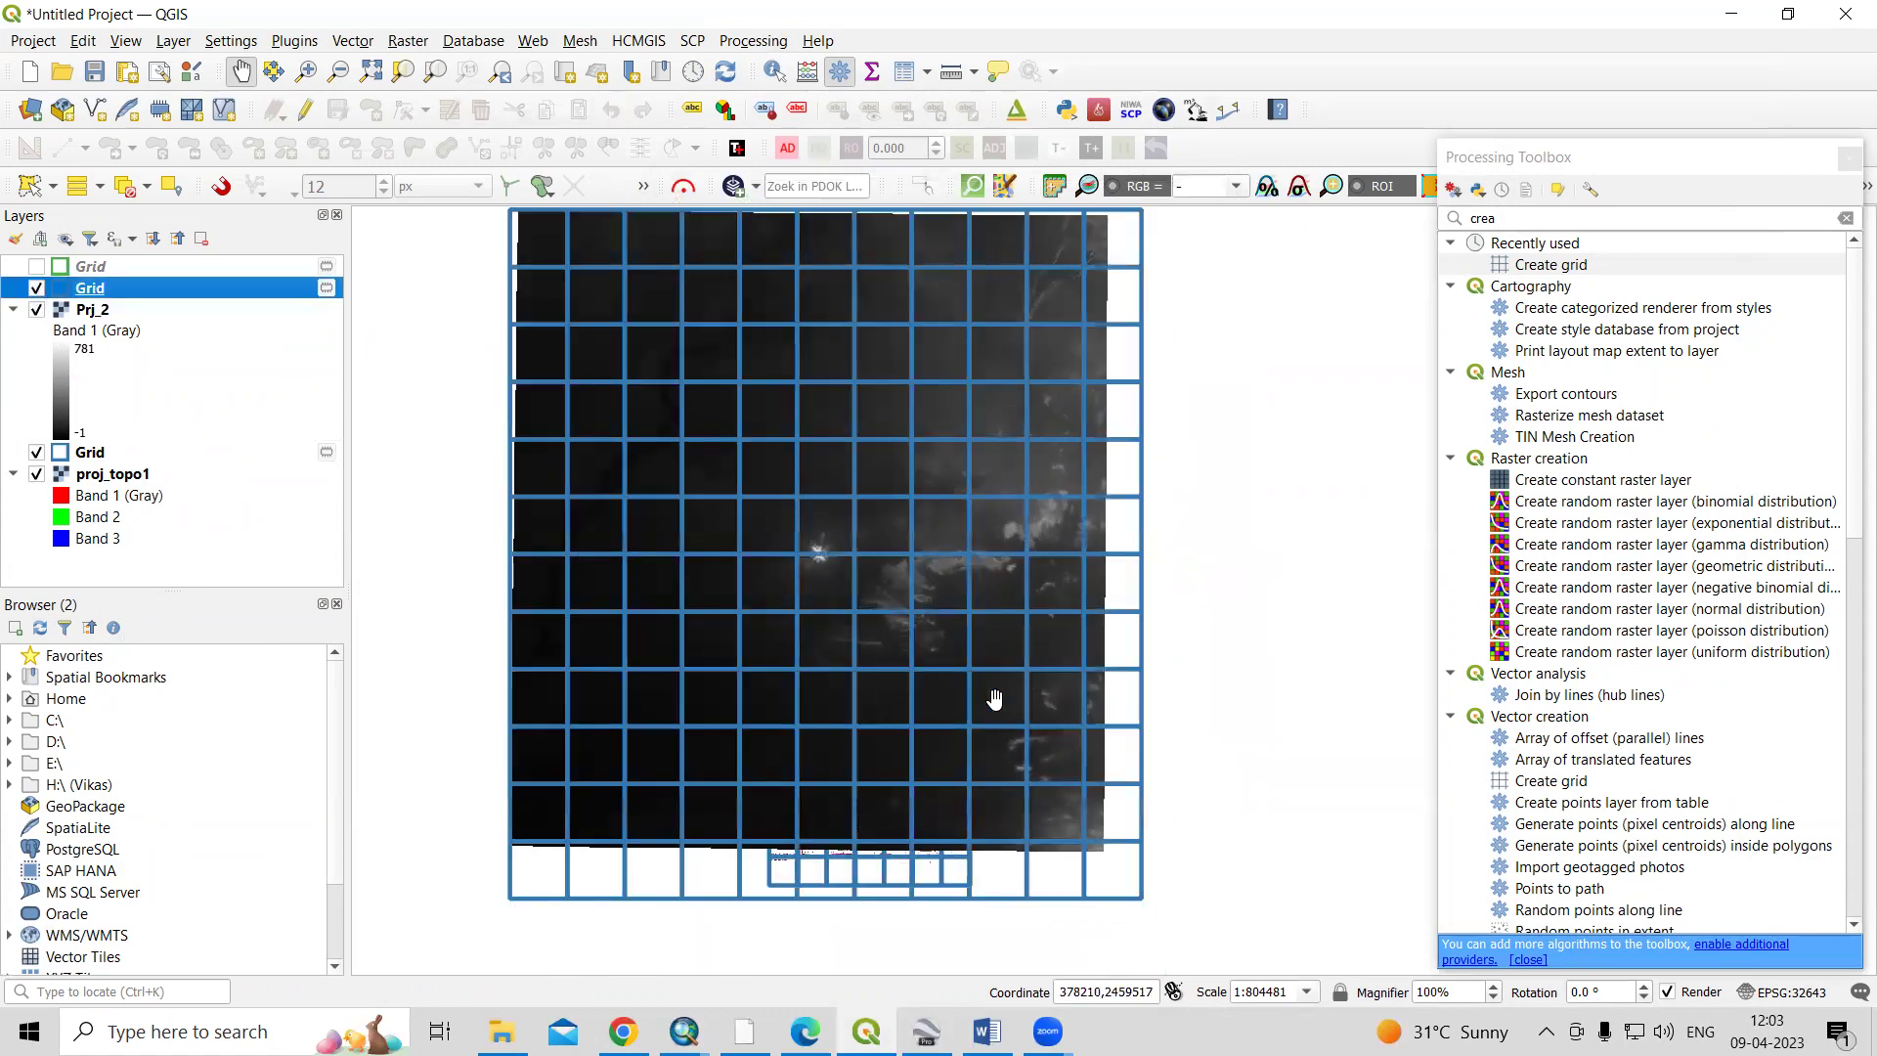